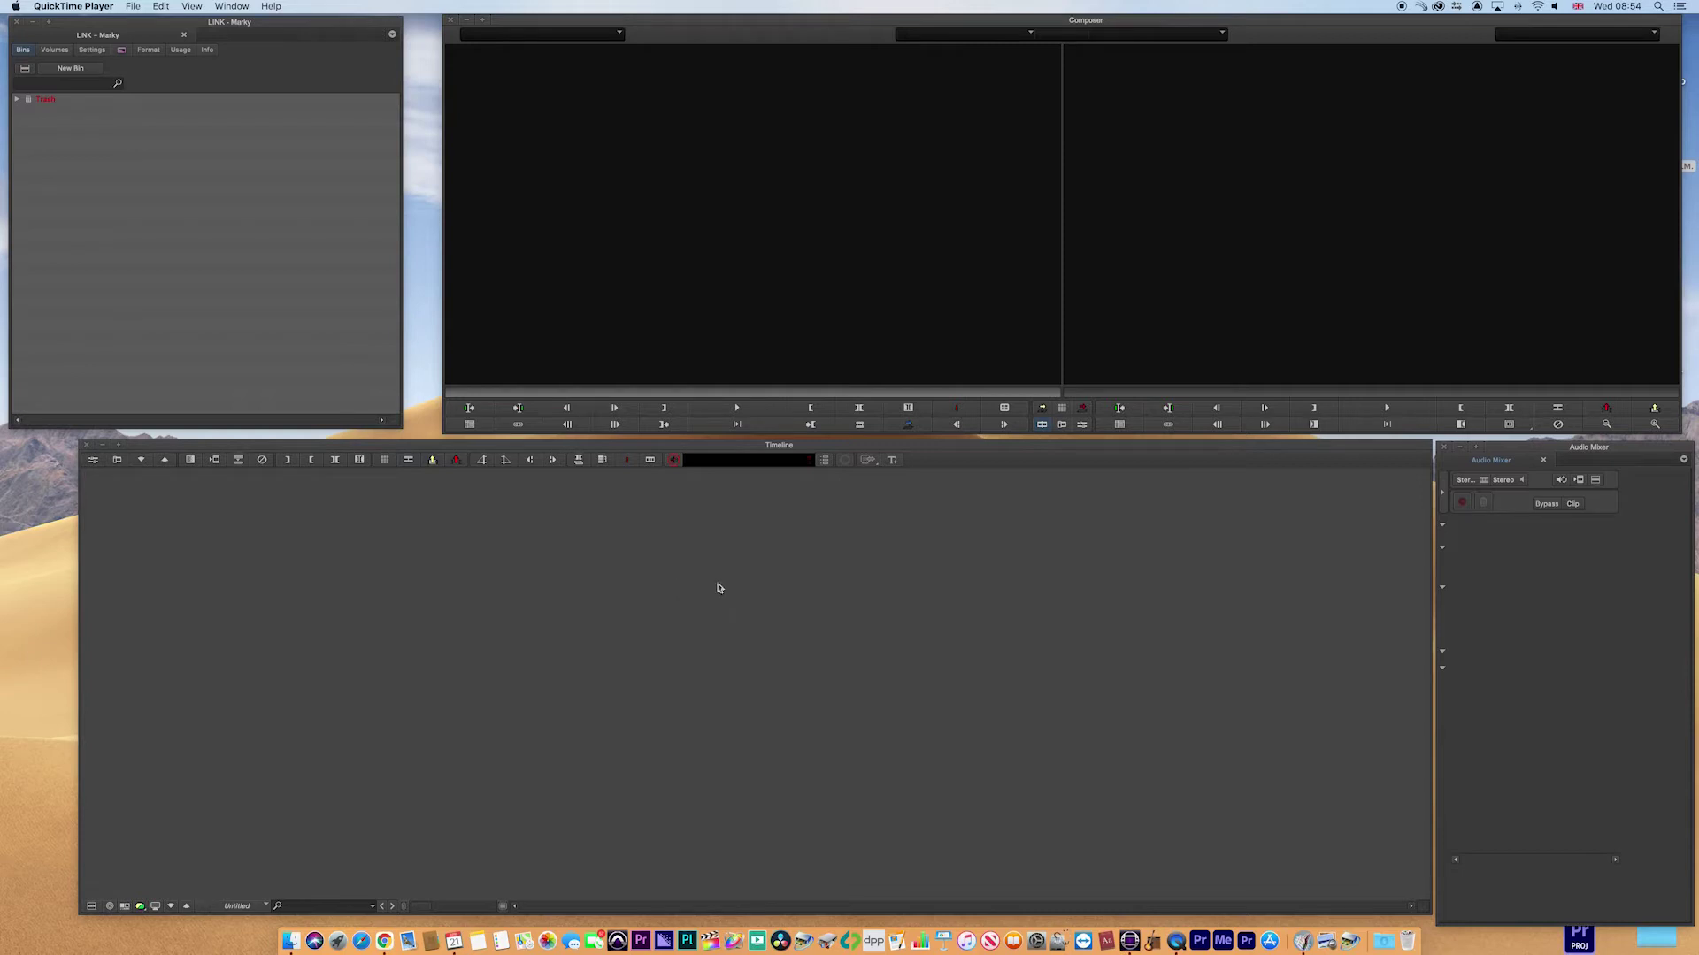
- Create a new bin named AMA_LINKED_MEDIA and close its window
left_click(186, 186)
left_click(73, 68)
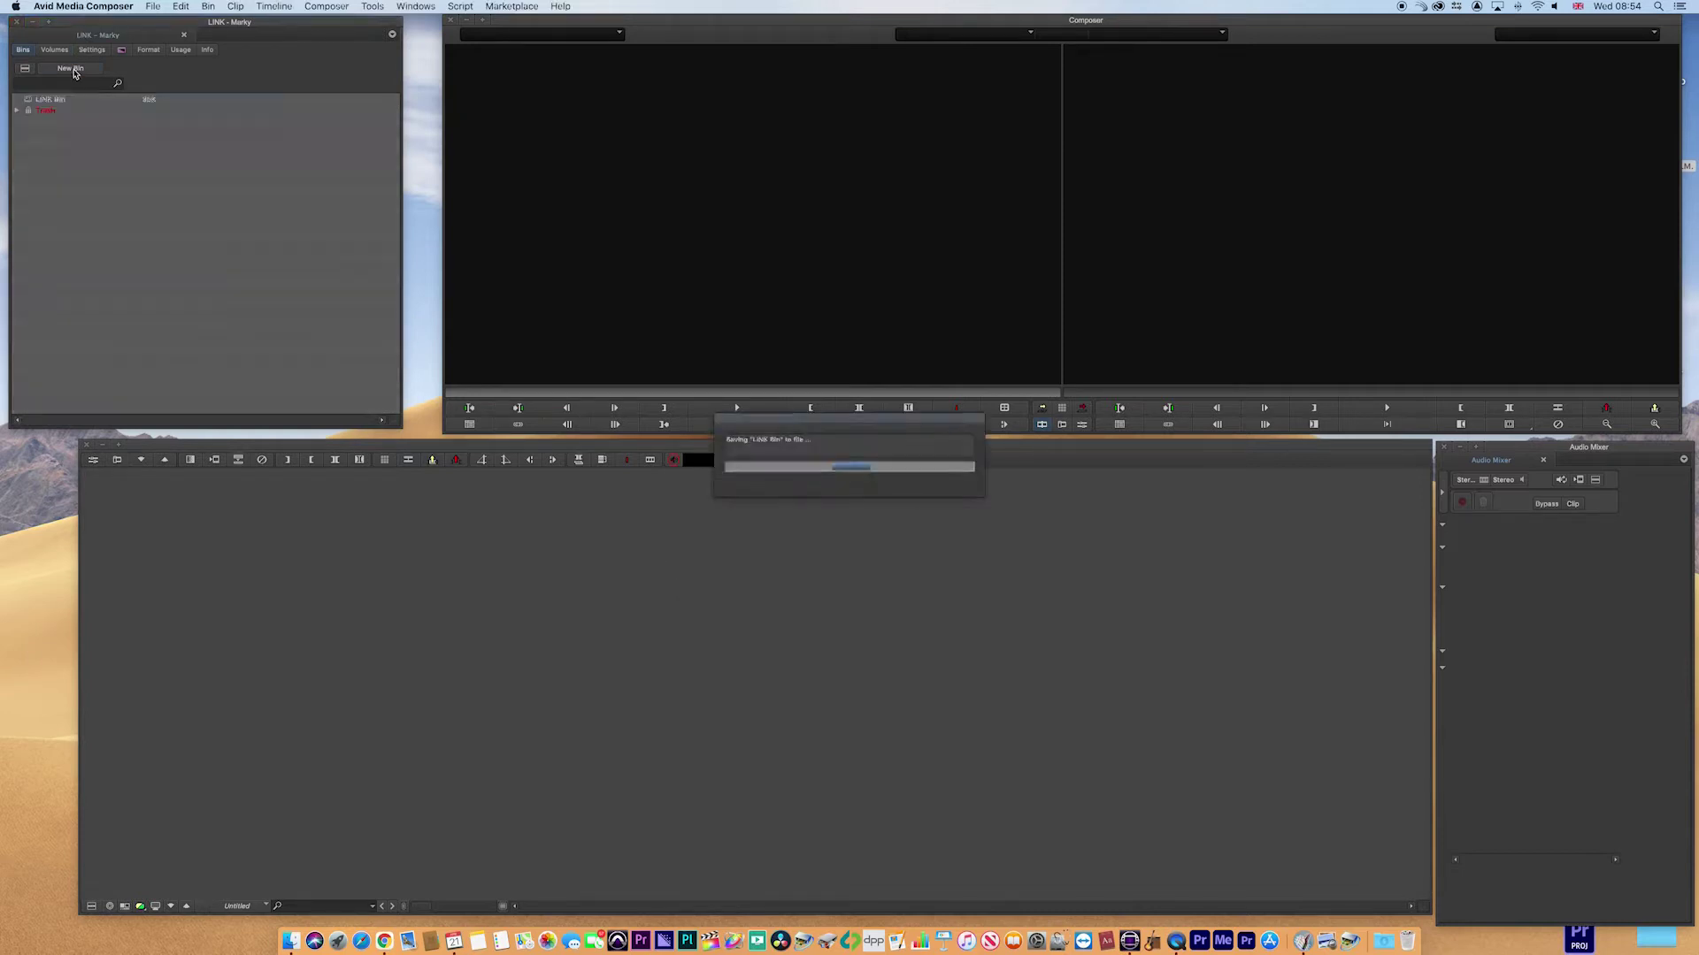
type("A")
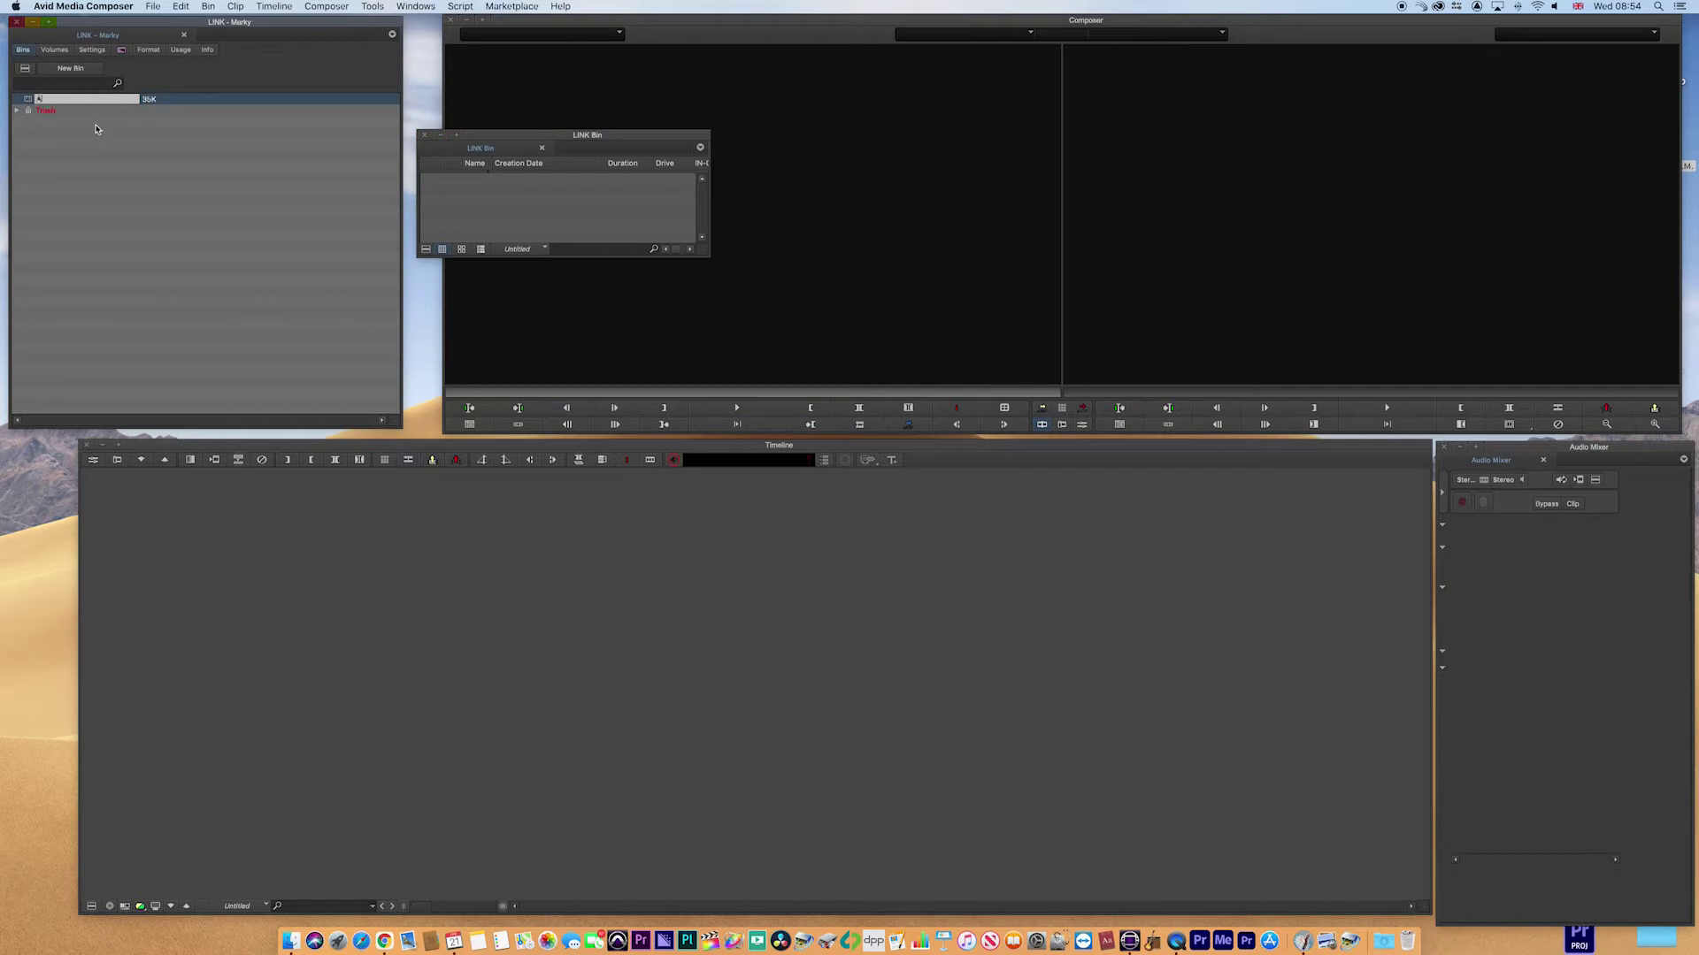
type("MA_LINKED_MEDIA")
left_click(97, 130)
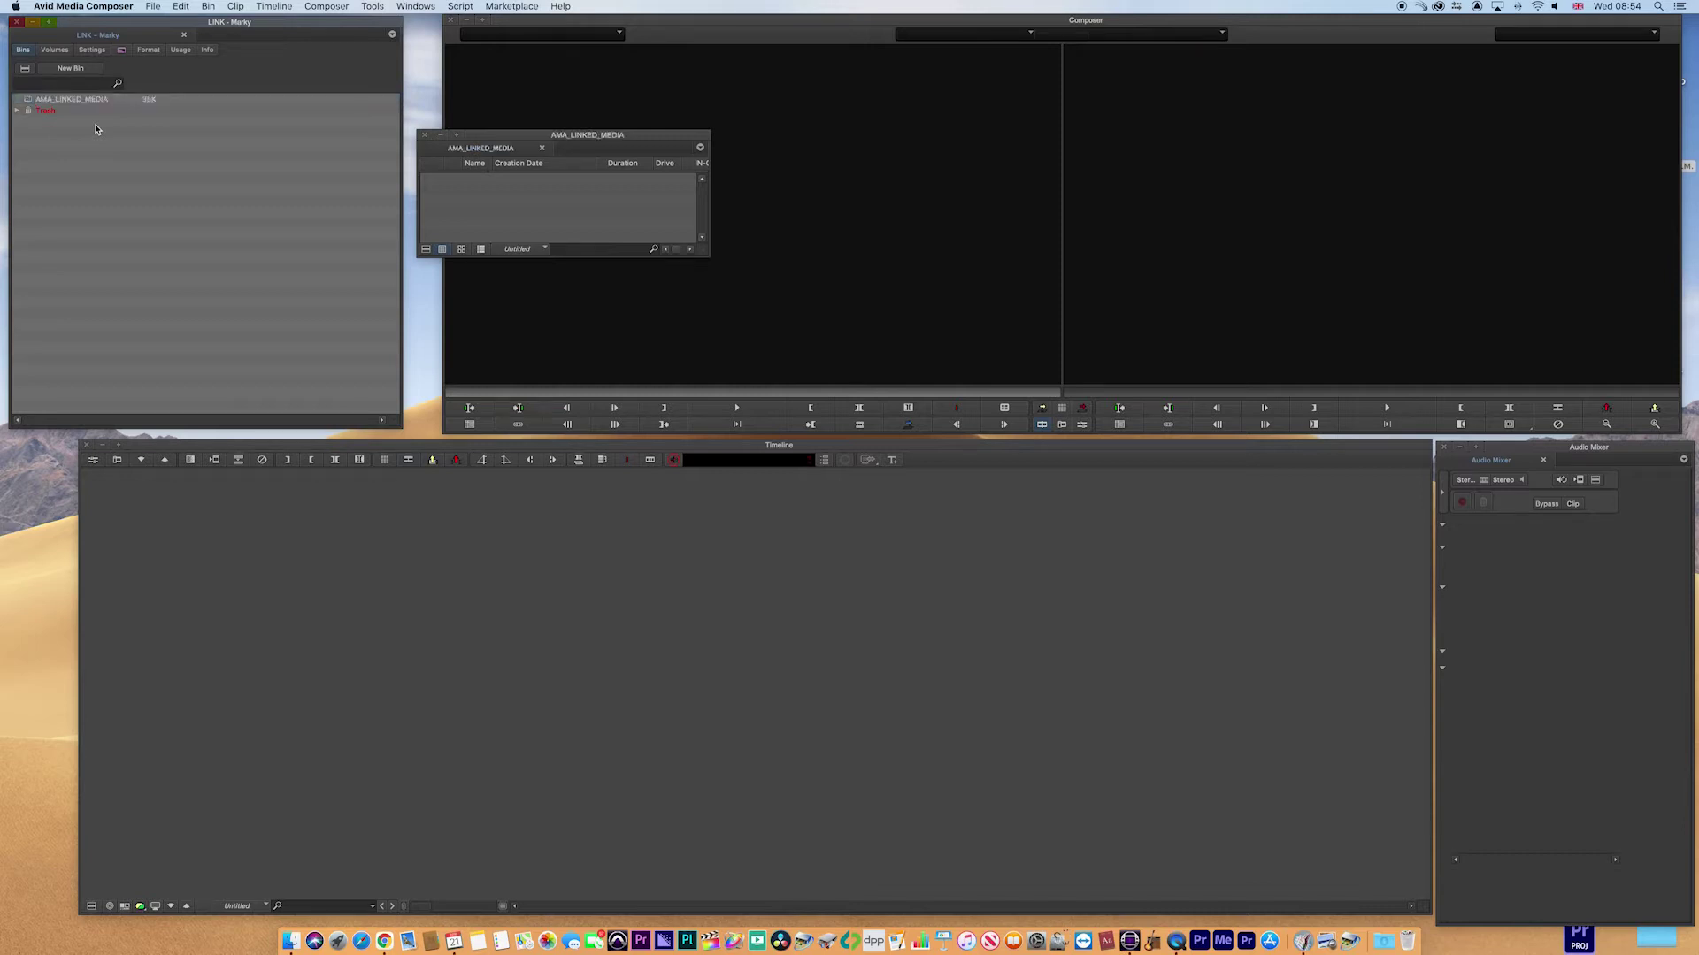
left_click(425, 139)
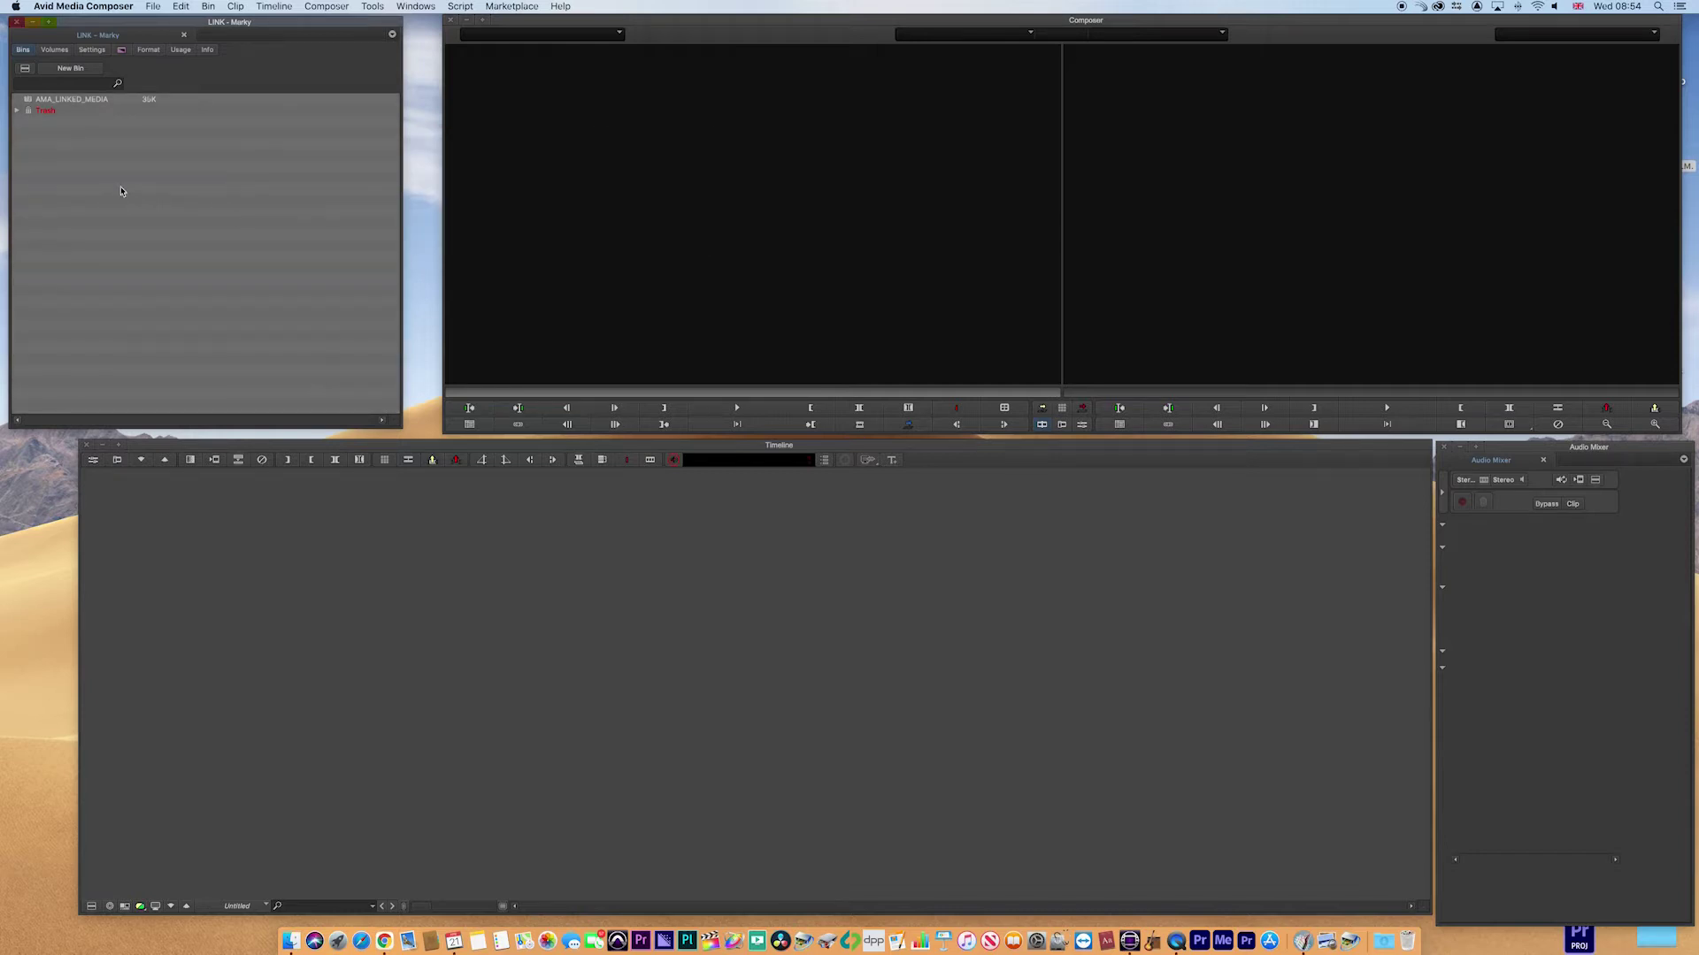
- Add a second bin named TRANSCODED_LINKED_MEDIA and close its window
right_click(126, 192)
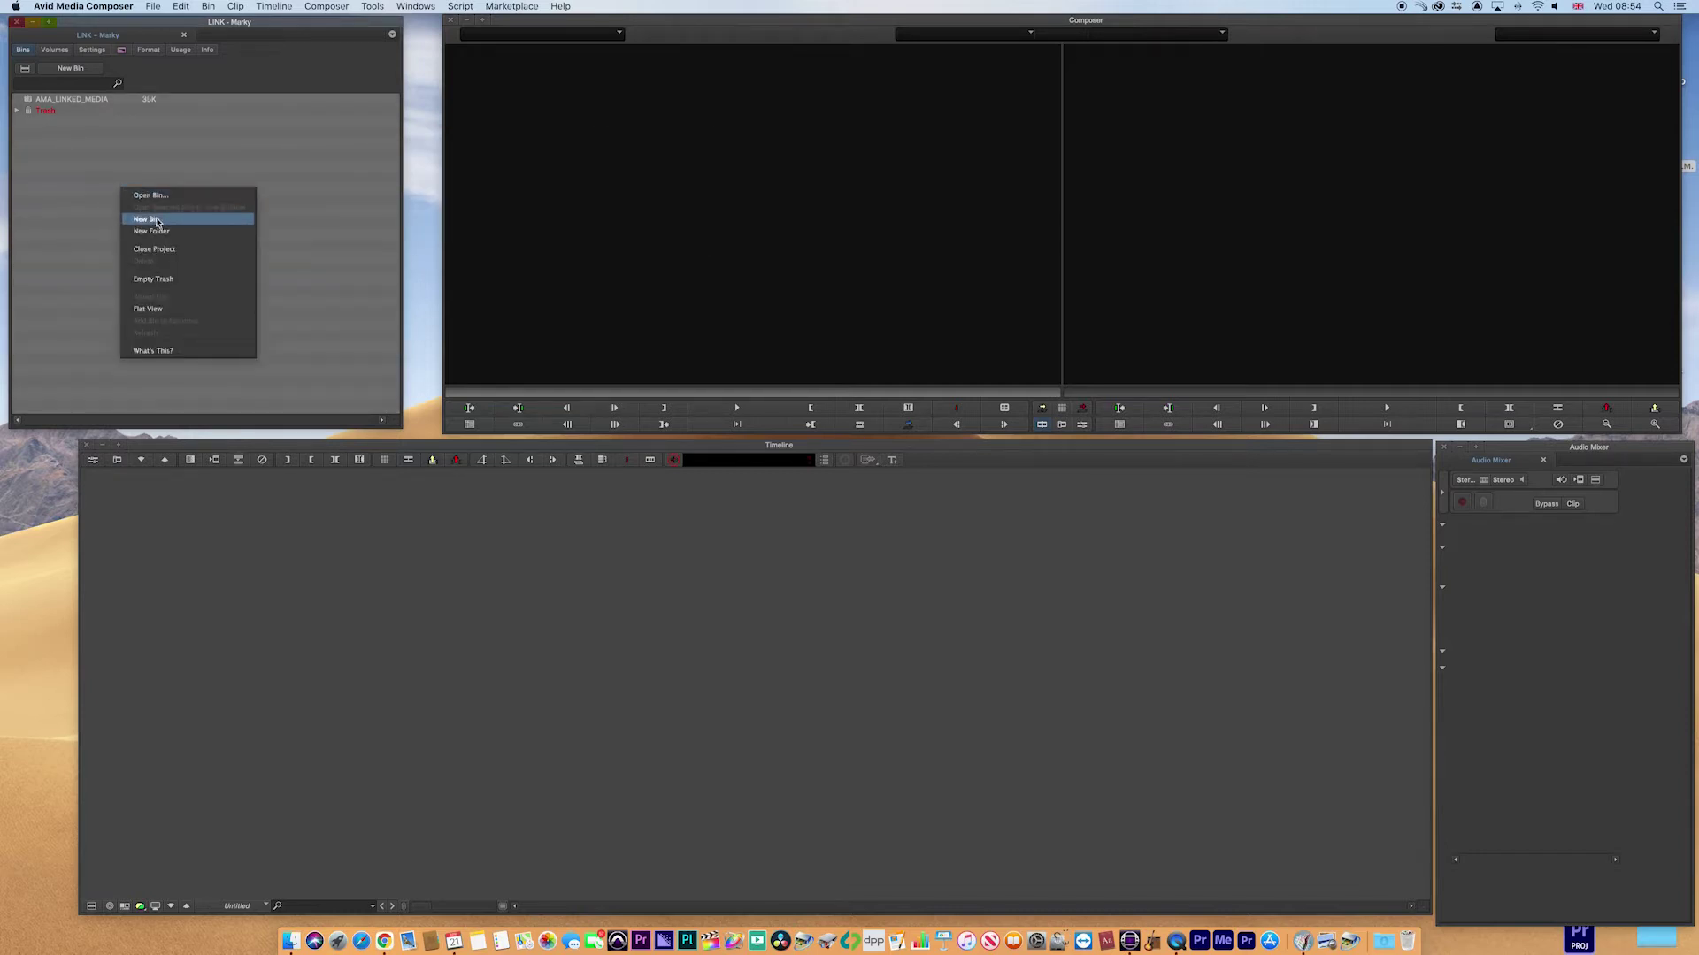
left_click(147, 220)
type("TR")
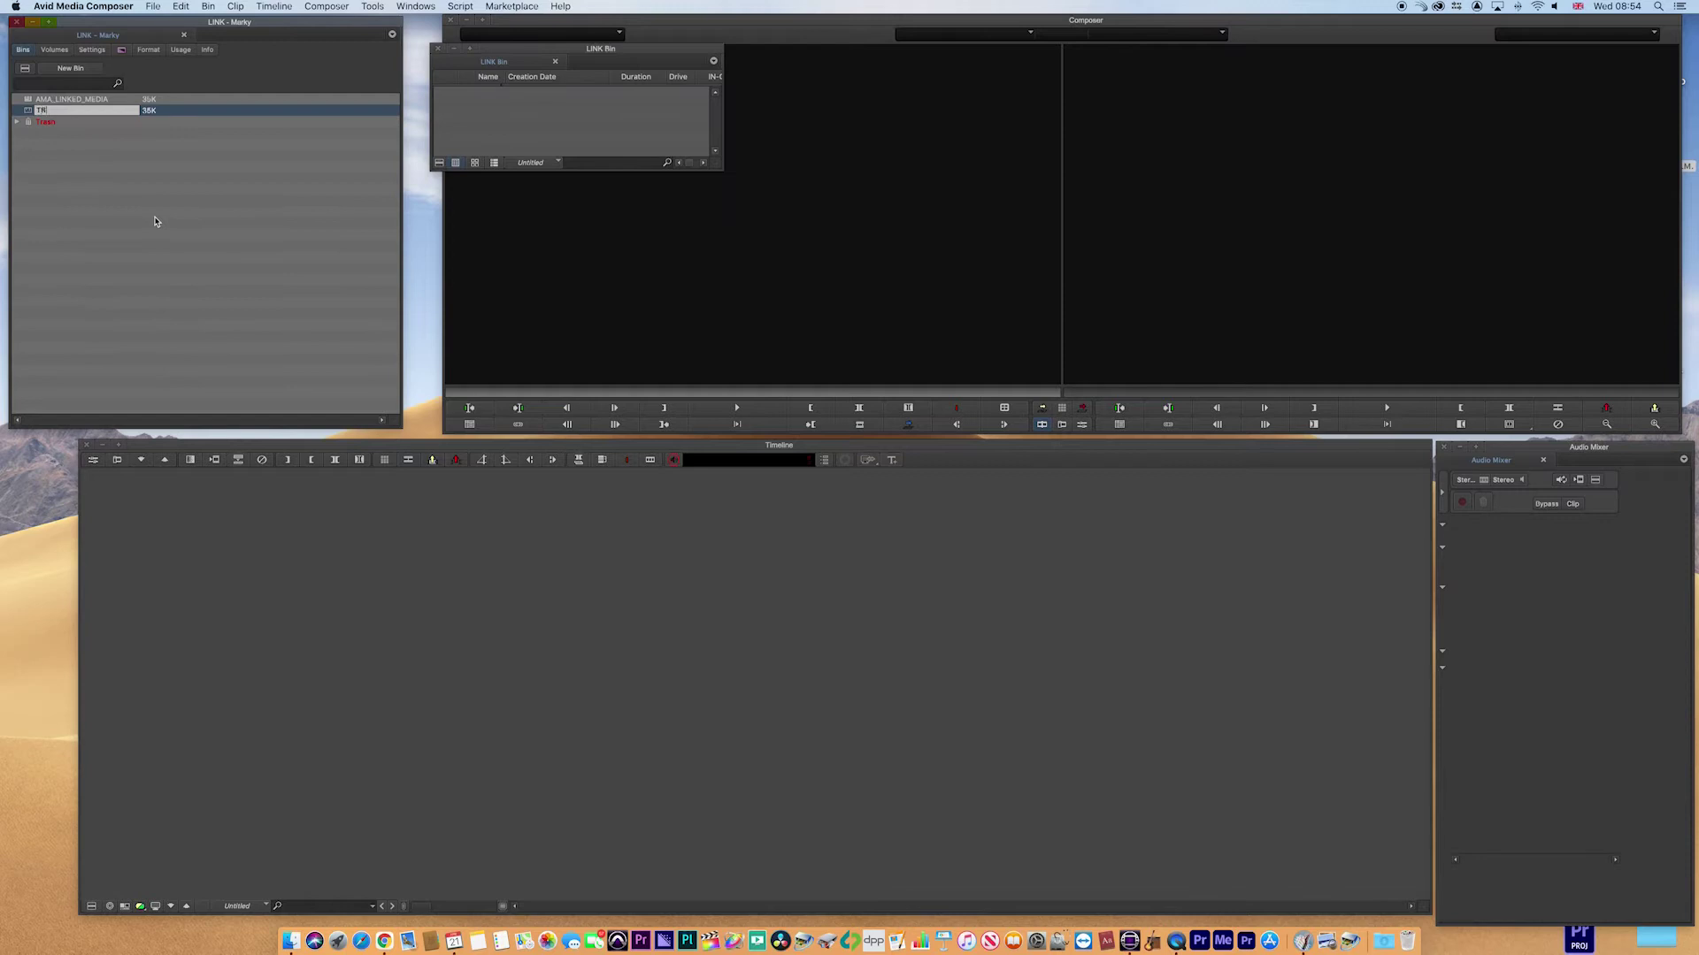
type("ANSCODED_LINKED_MEDIA")
key("Return")
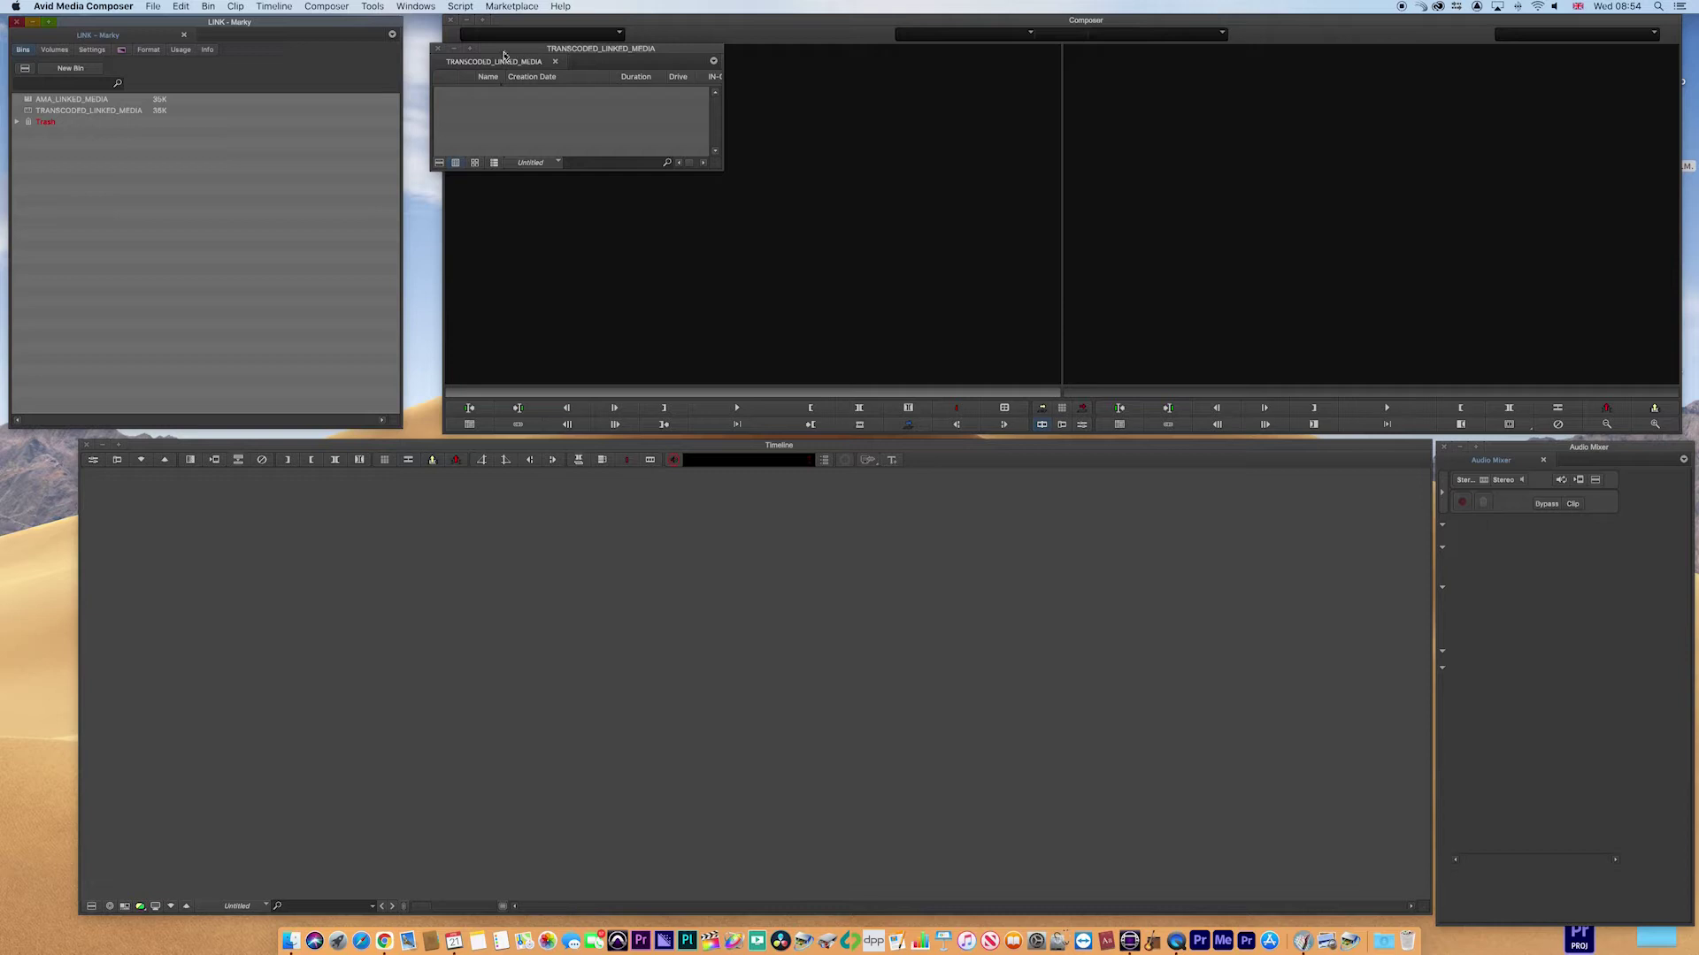
left_click_drag(506, 50, 480, 49)
left_click(410, 48)
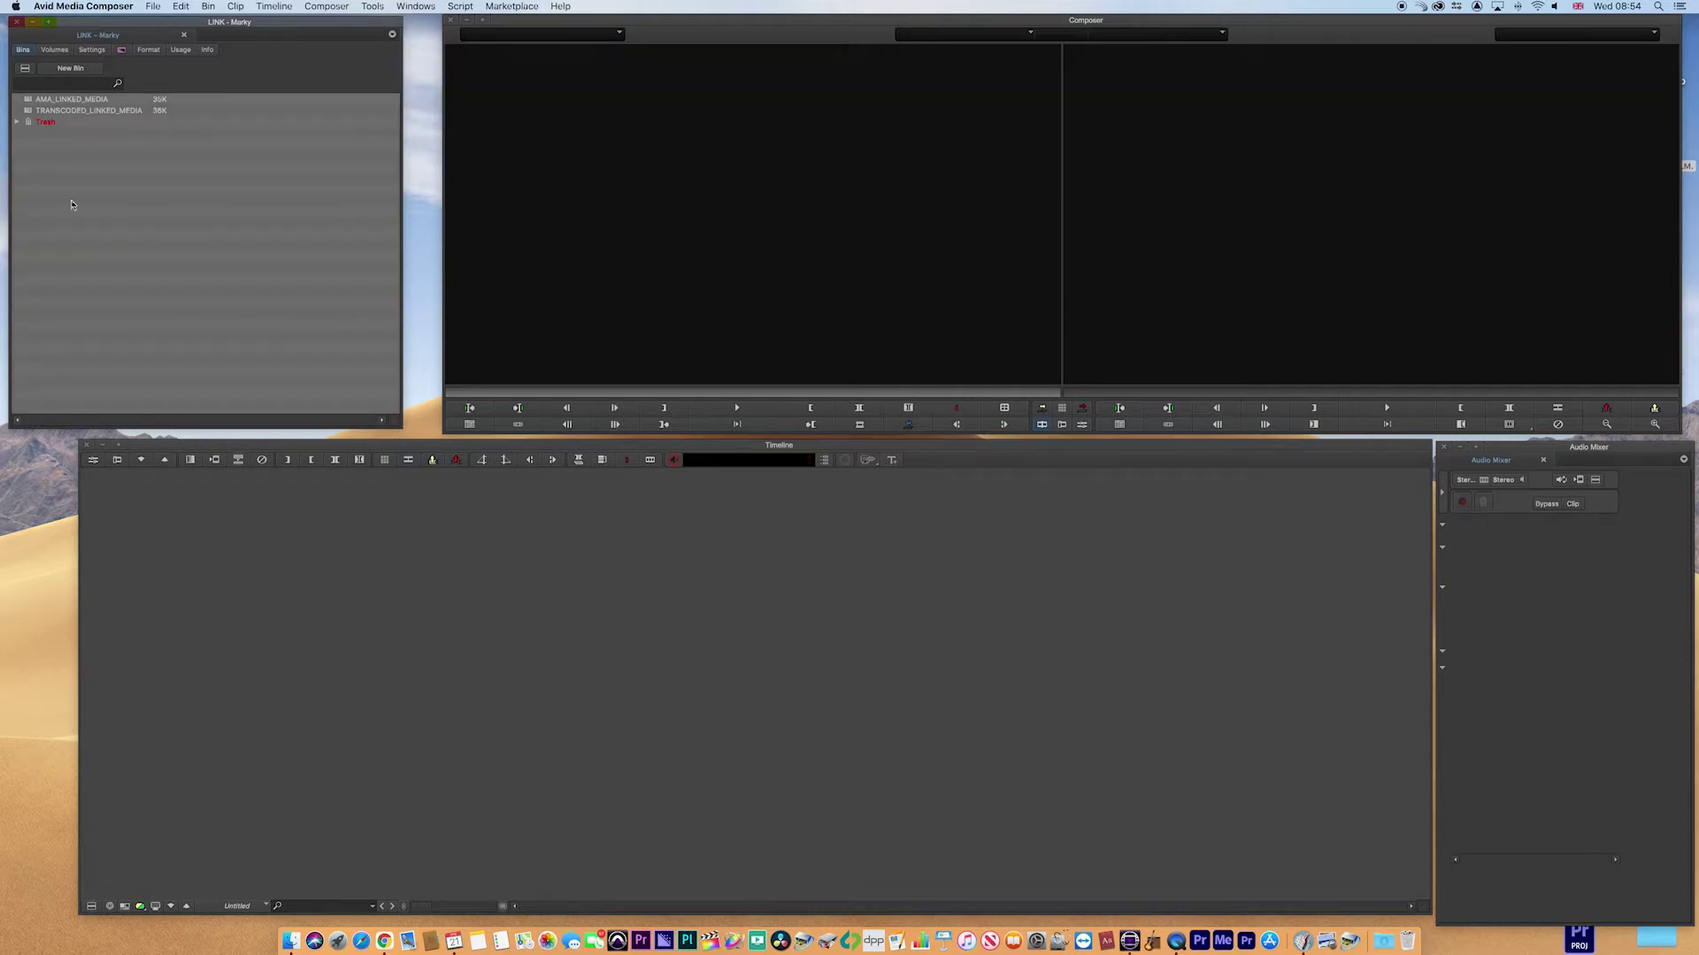
- Open the AMA_LINKED_MEDIA bin and bring up the Source Browser for linking media
double_click(29, 99)
right_click(467, 194)
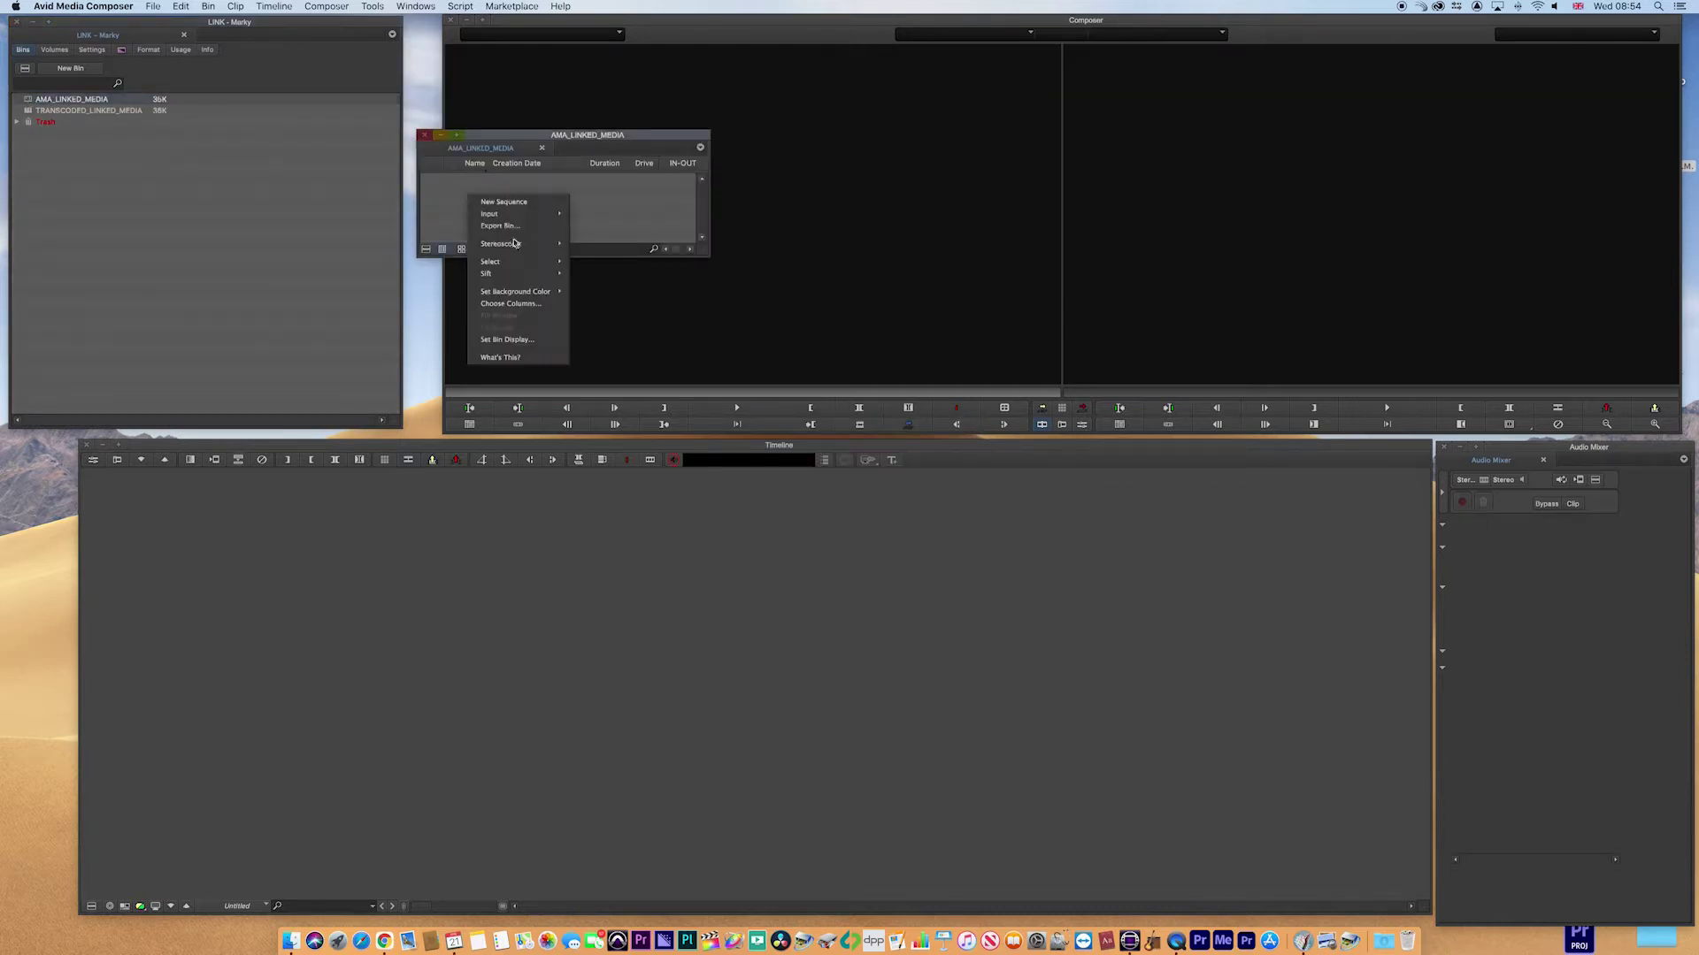
mouse_move(516, 216)
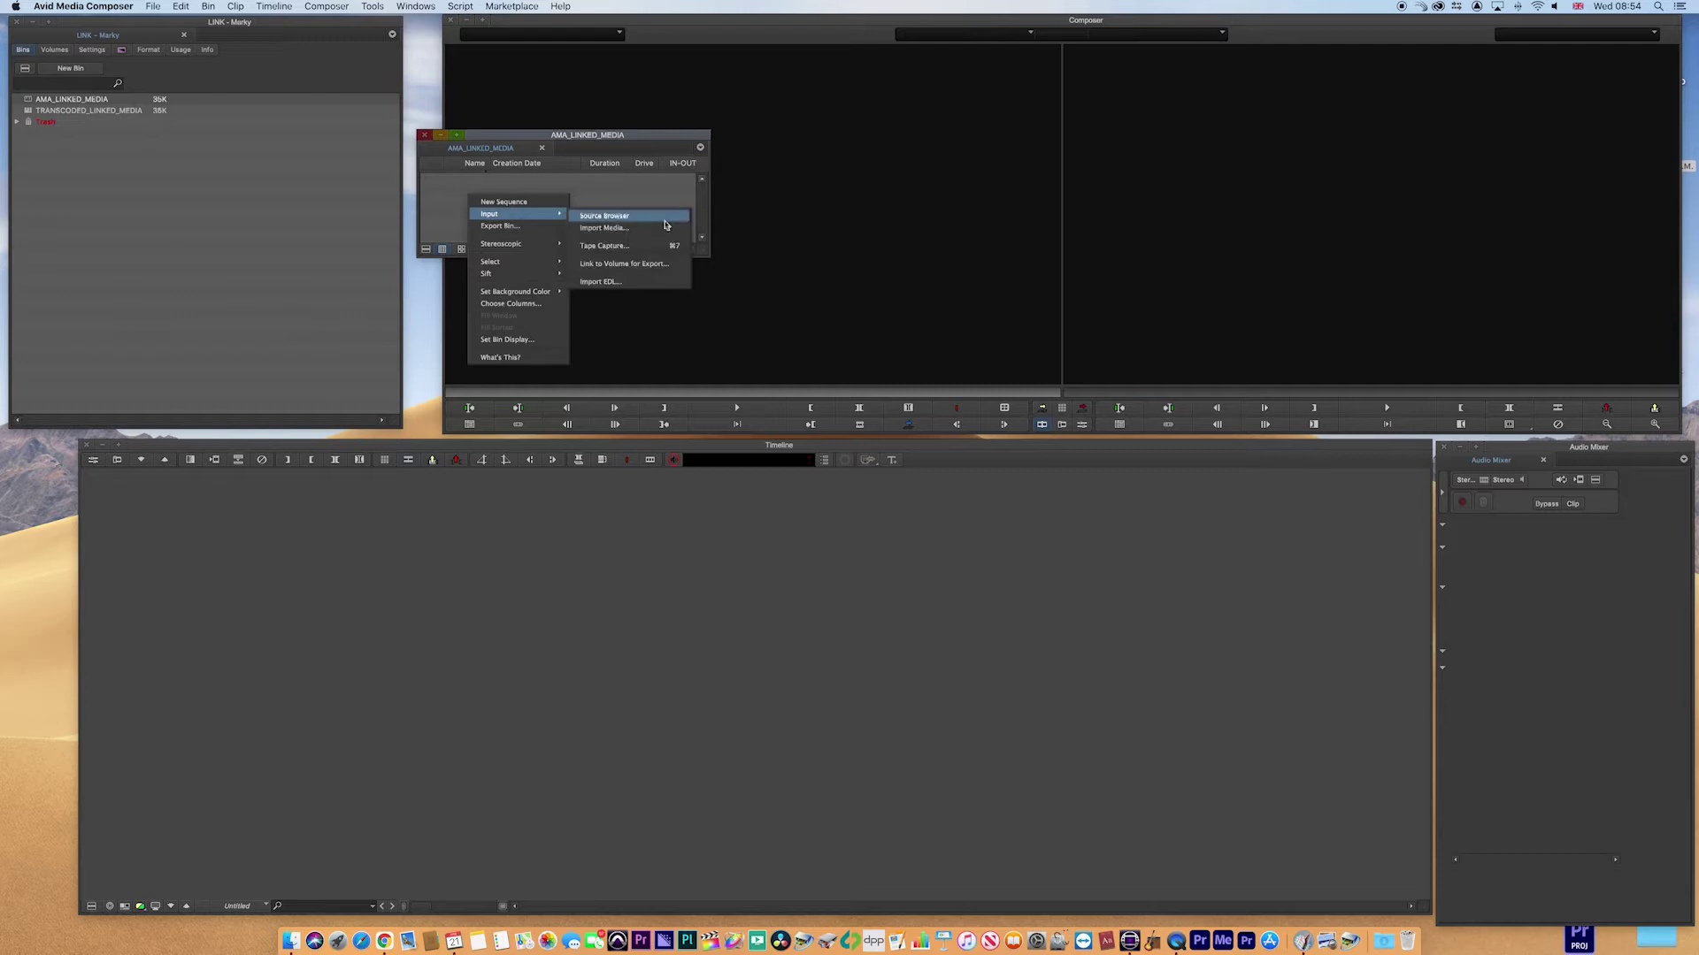
left_click(667, 219)
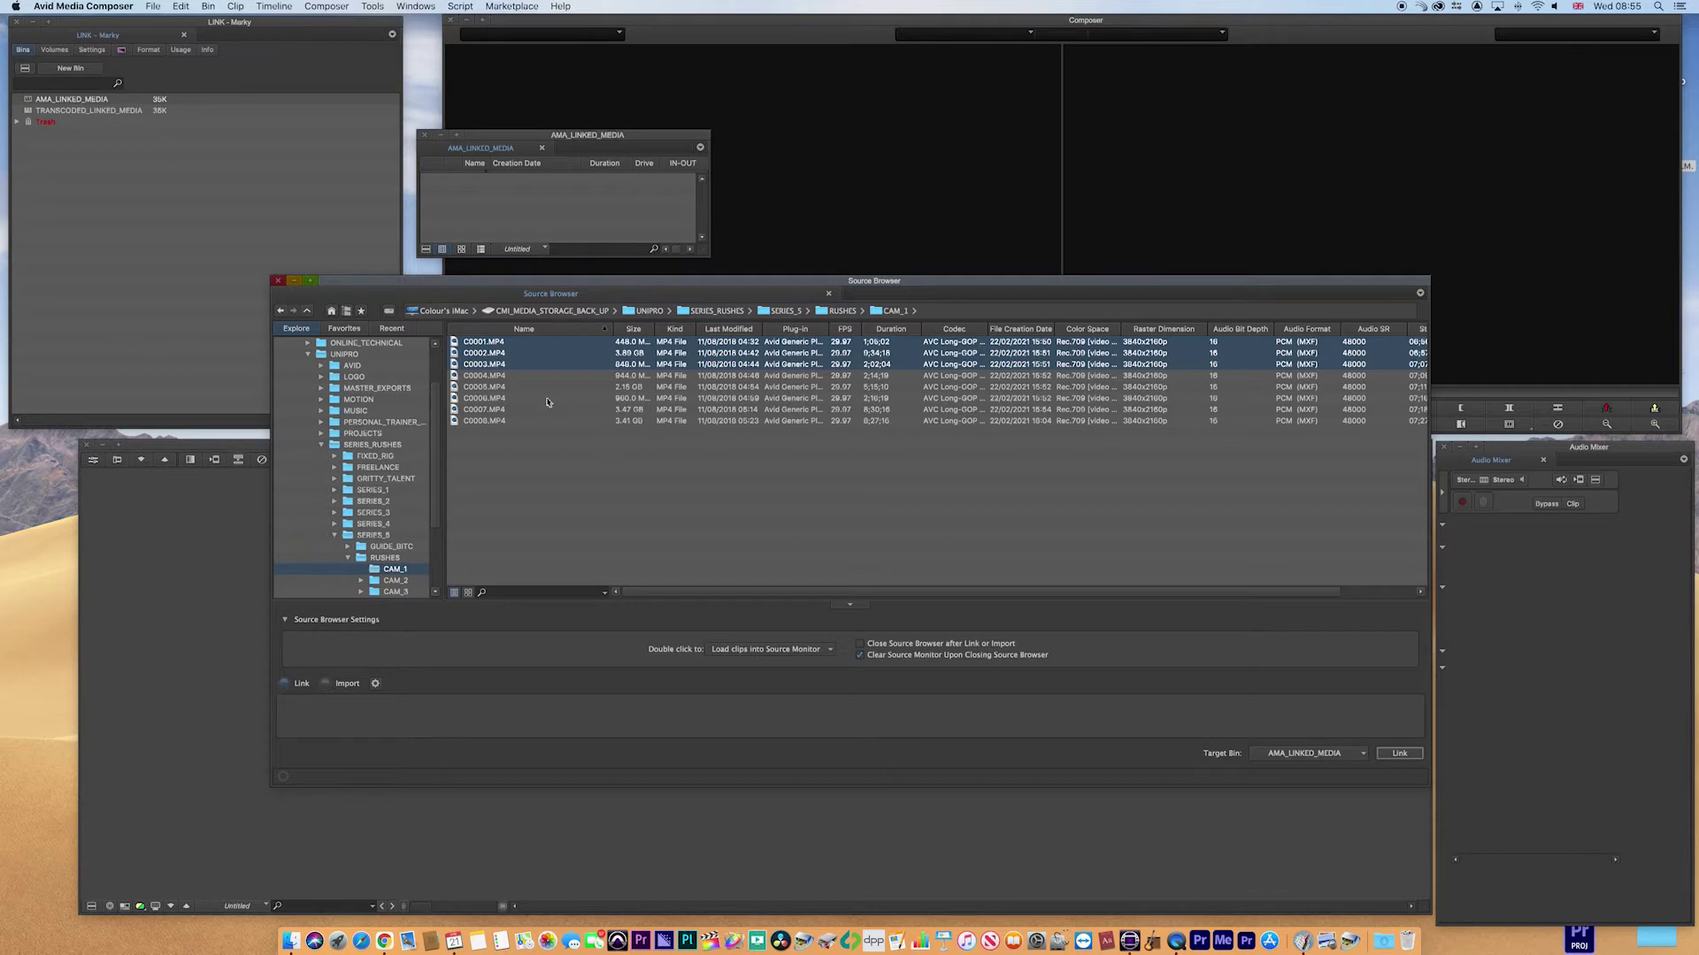
- Select C0006, C0001 and C0003 in CAM_1 and link them into the bin
left_click(451, 399)
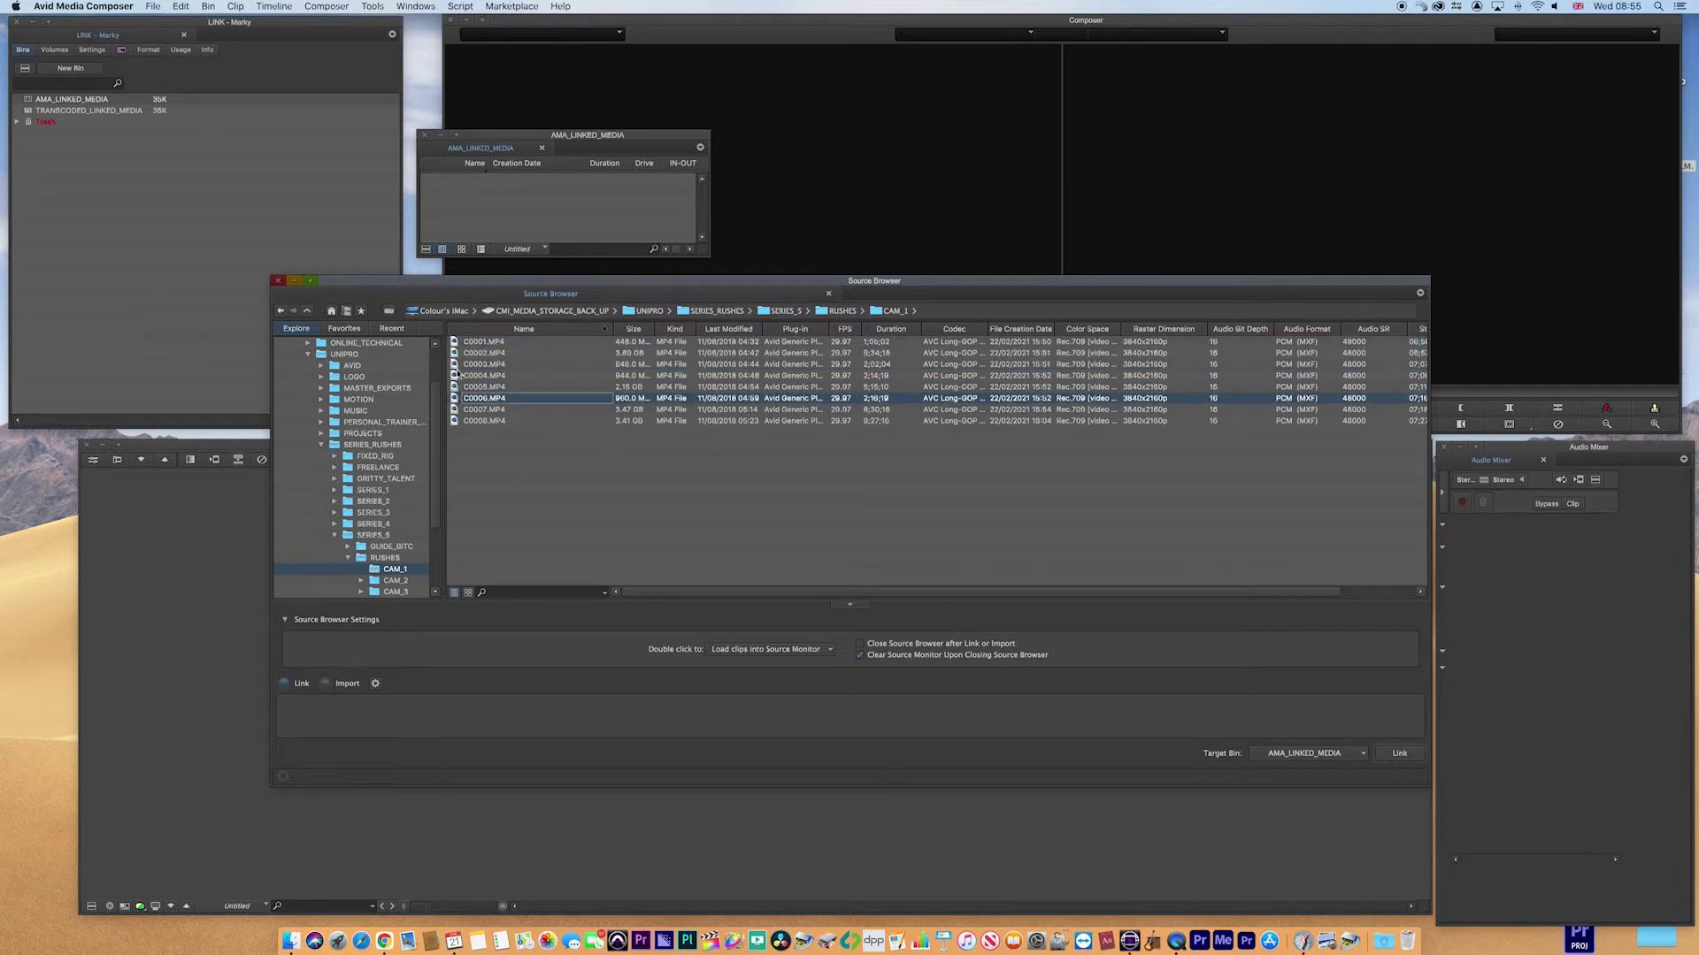
left_click(455, 342, "super")
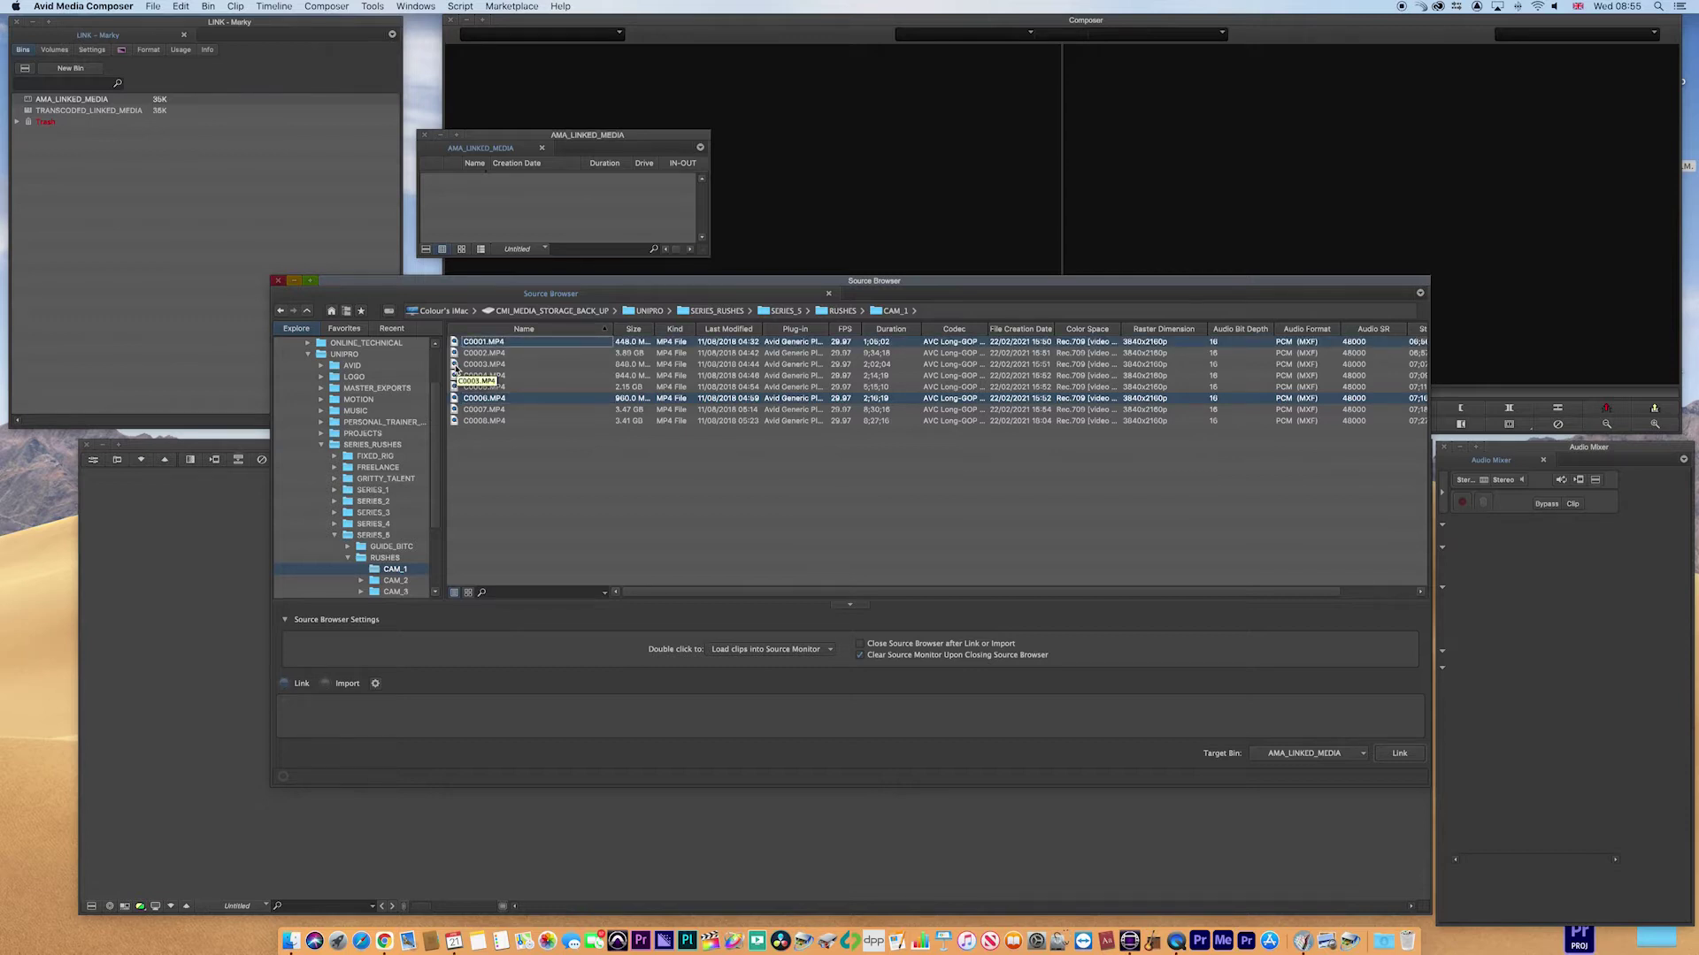
left_click(456, 365, "super")
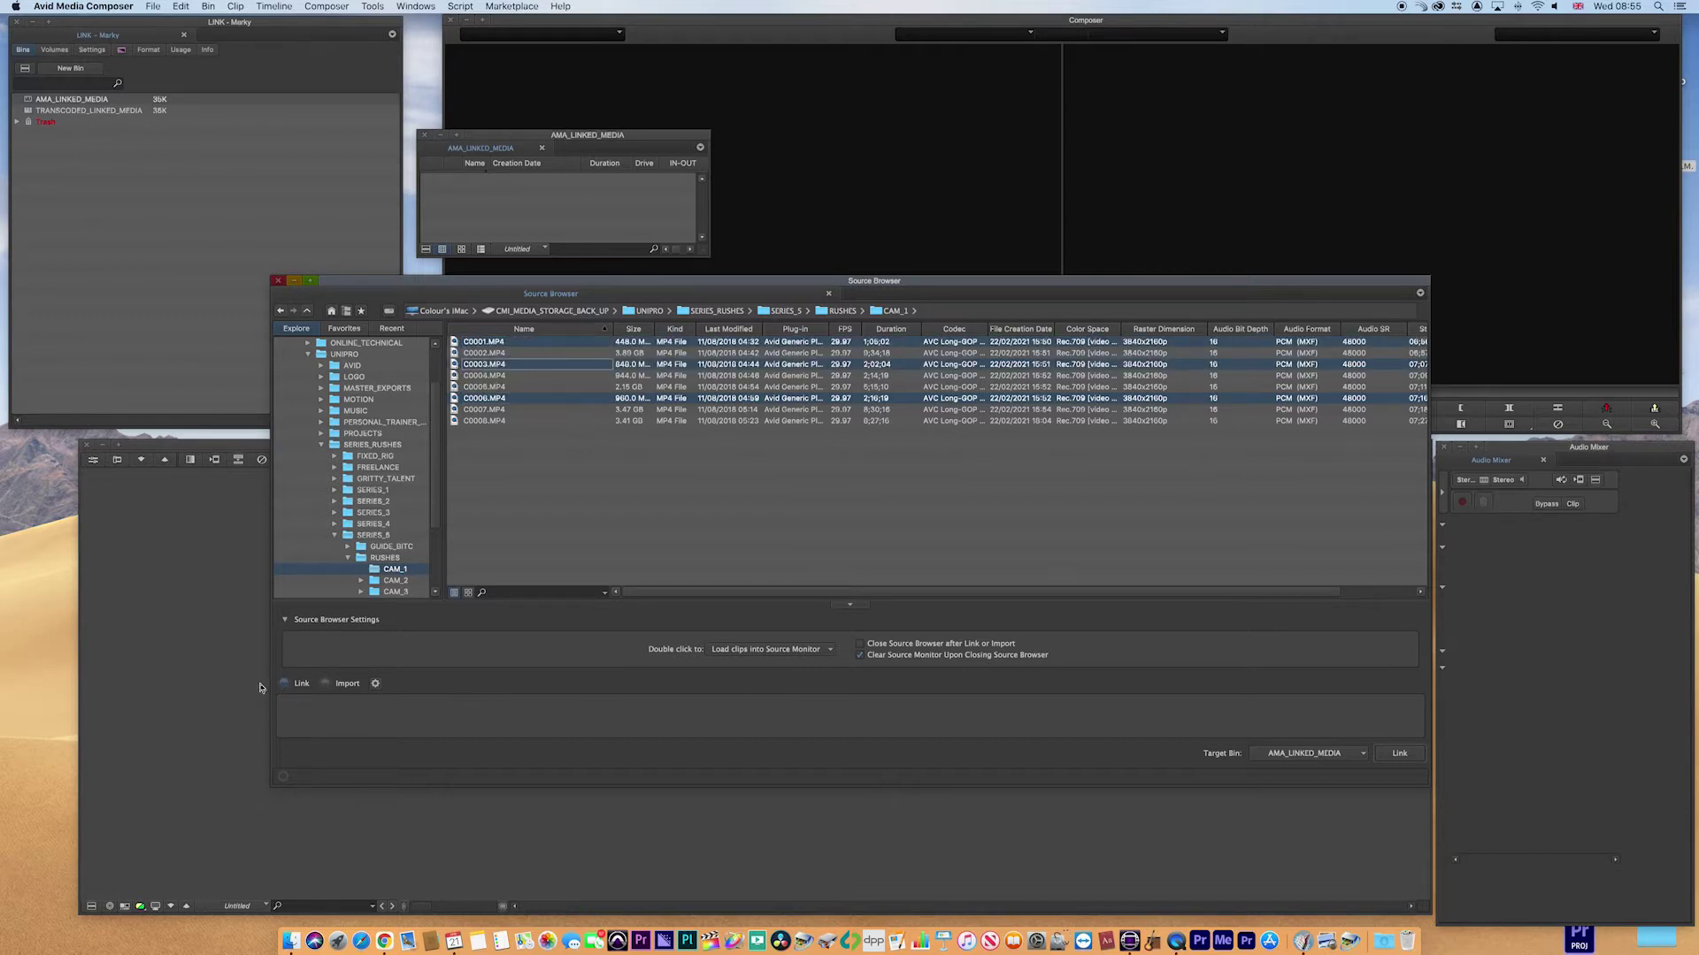
left_click(329, 684)
left_click(284, 683)
left_click(1397, 757)
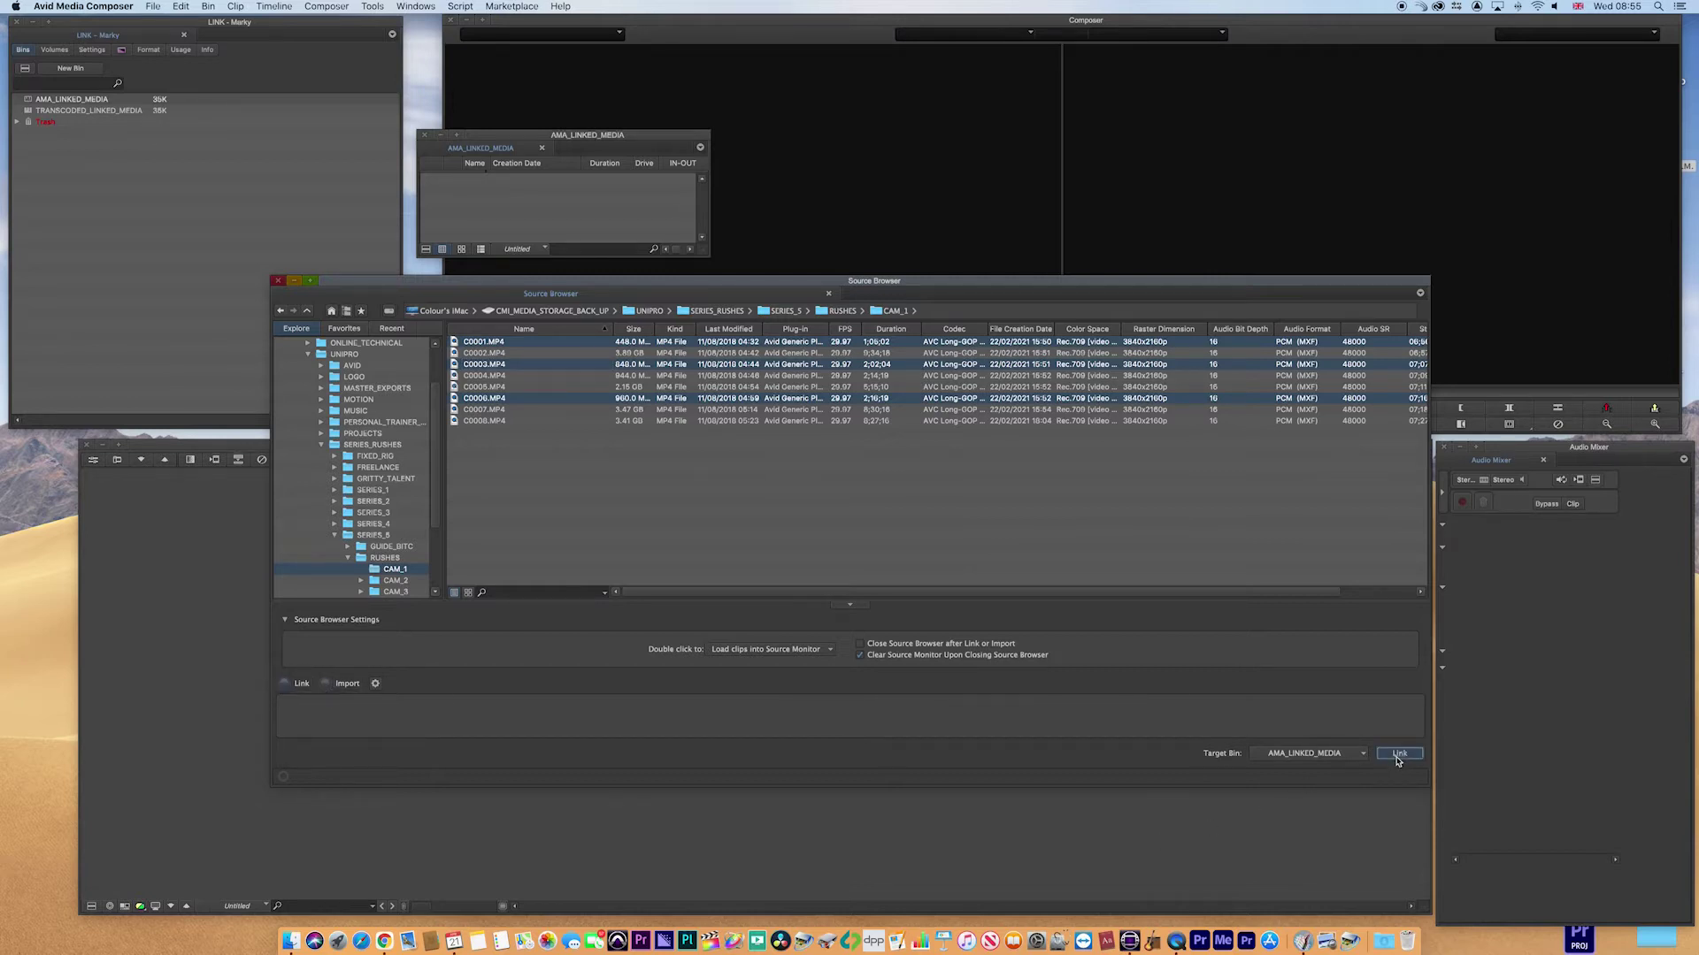
- Close the Source Browser and enlarge the AMA_LINKED_MEDIA bin window
left_click(275, 280)
left_click_drag(708, 254, 998, 309)
scroll(715, 194, "right", 5)
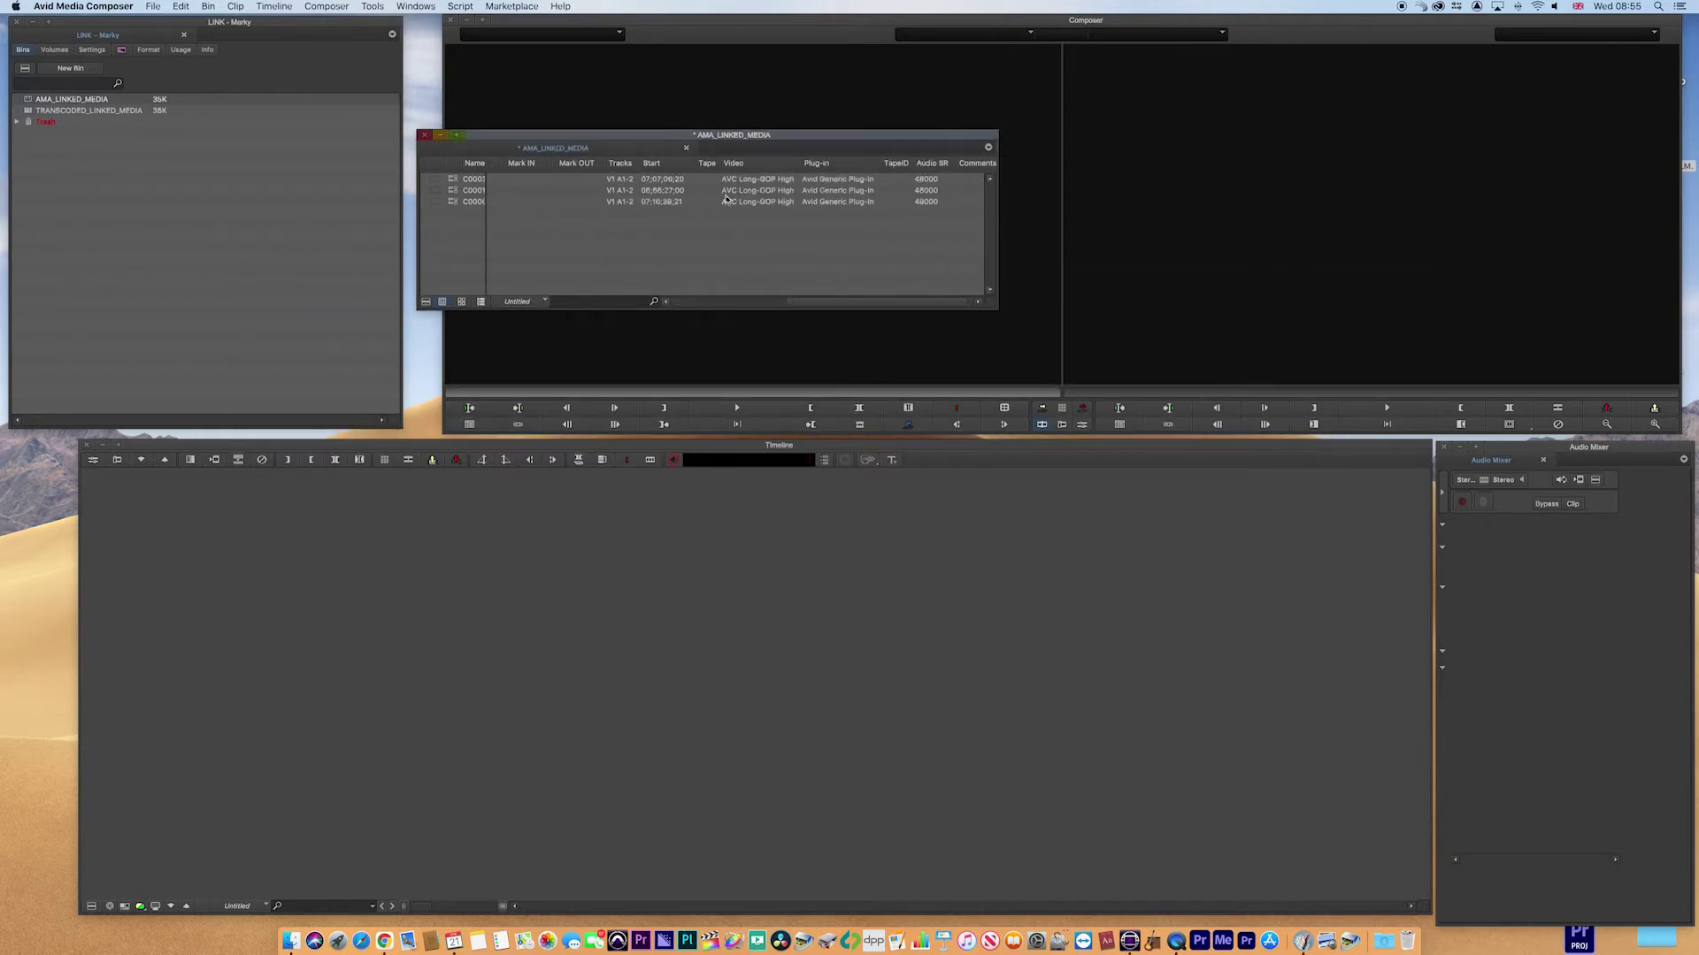
- Show Creation Date, Duration, Drive, FPS and Format columns in the bin
right_click(662, 167)
left_click(704, 175)
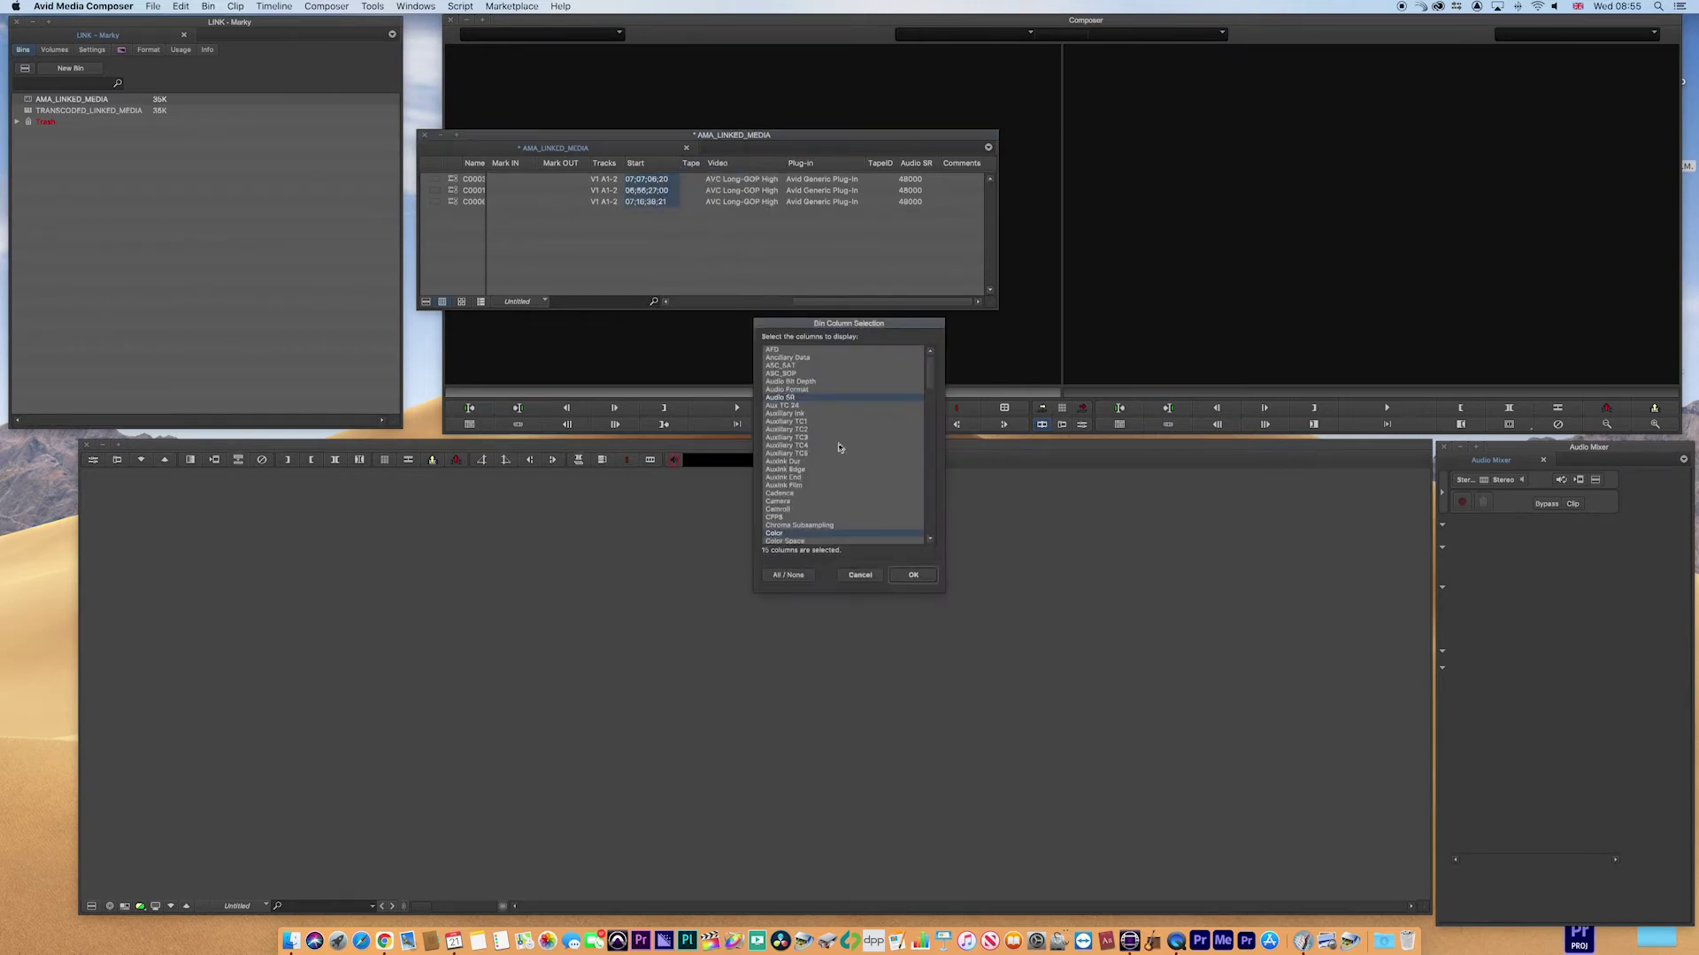
scroll(931, 405, "down", 3)
left_click_drag(931, 405, 931, 418)
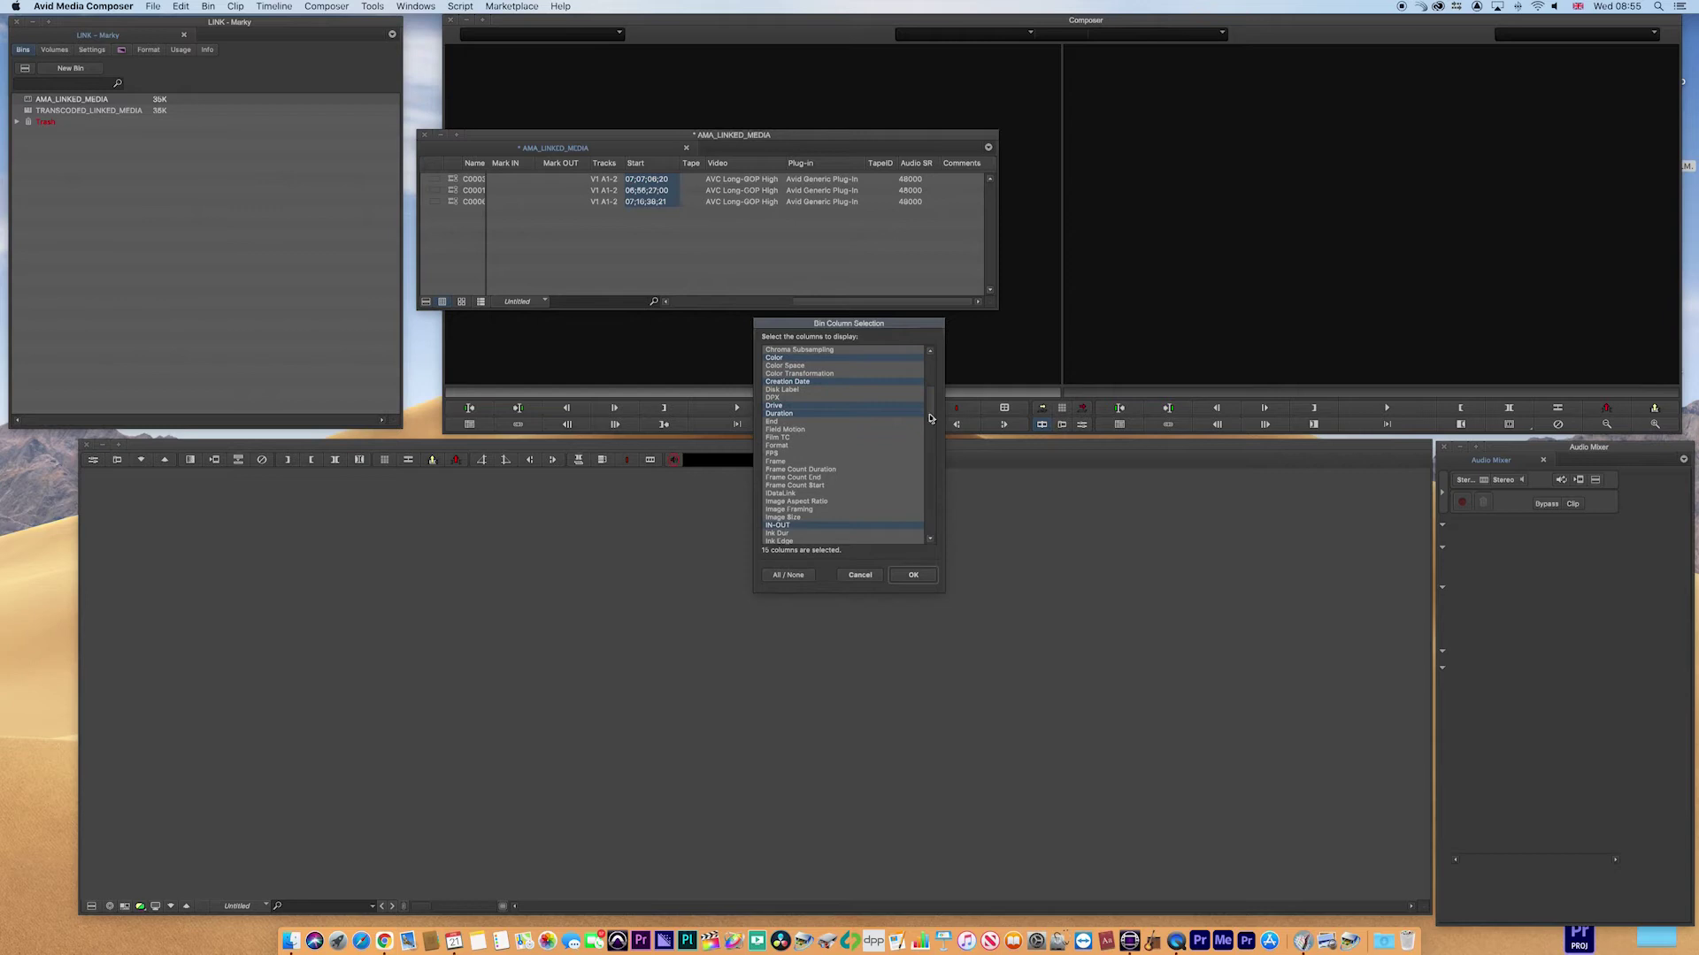
left_click(913, 575)
left_click_drag(808, 302, 1156, 310)
scroll(655, 228, "left", 5)
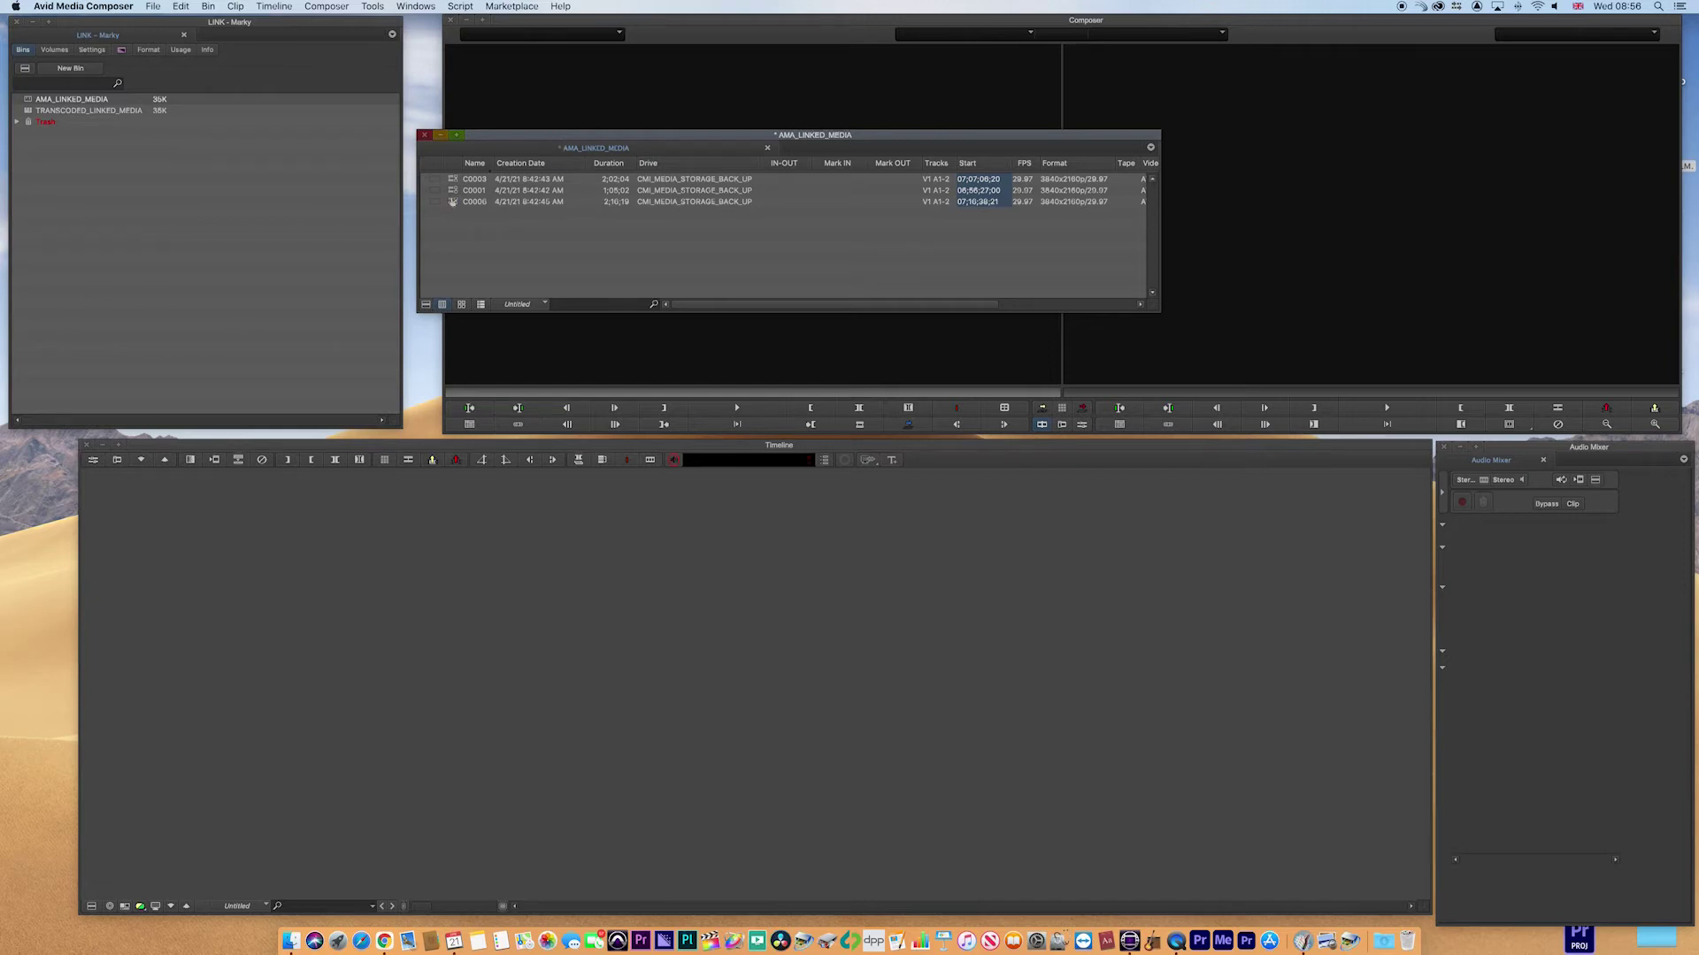
- Transcode C0003, C0001 and C0006 to DNxHD 45 MXF at project dimensions
left_click(455, 181)
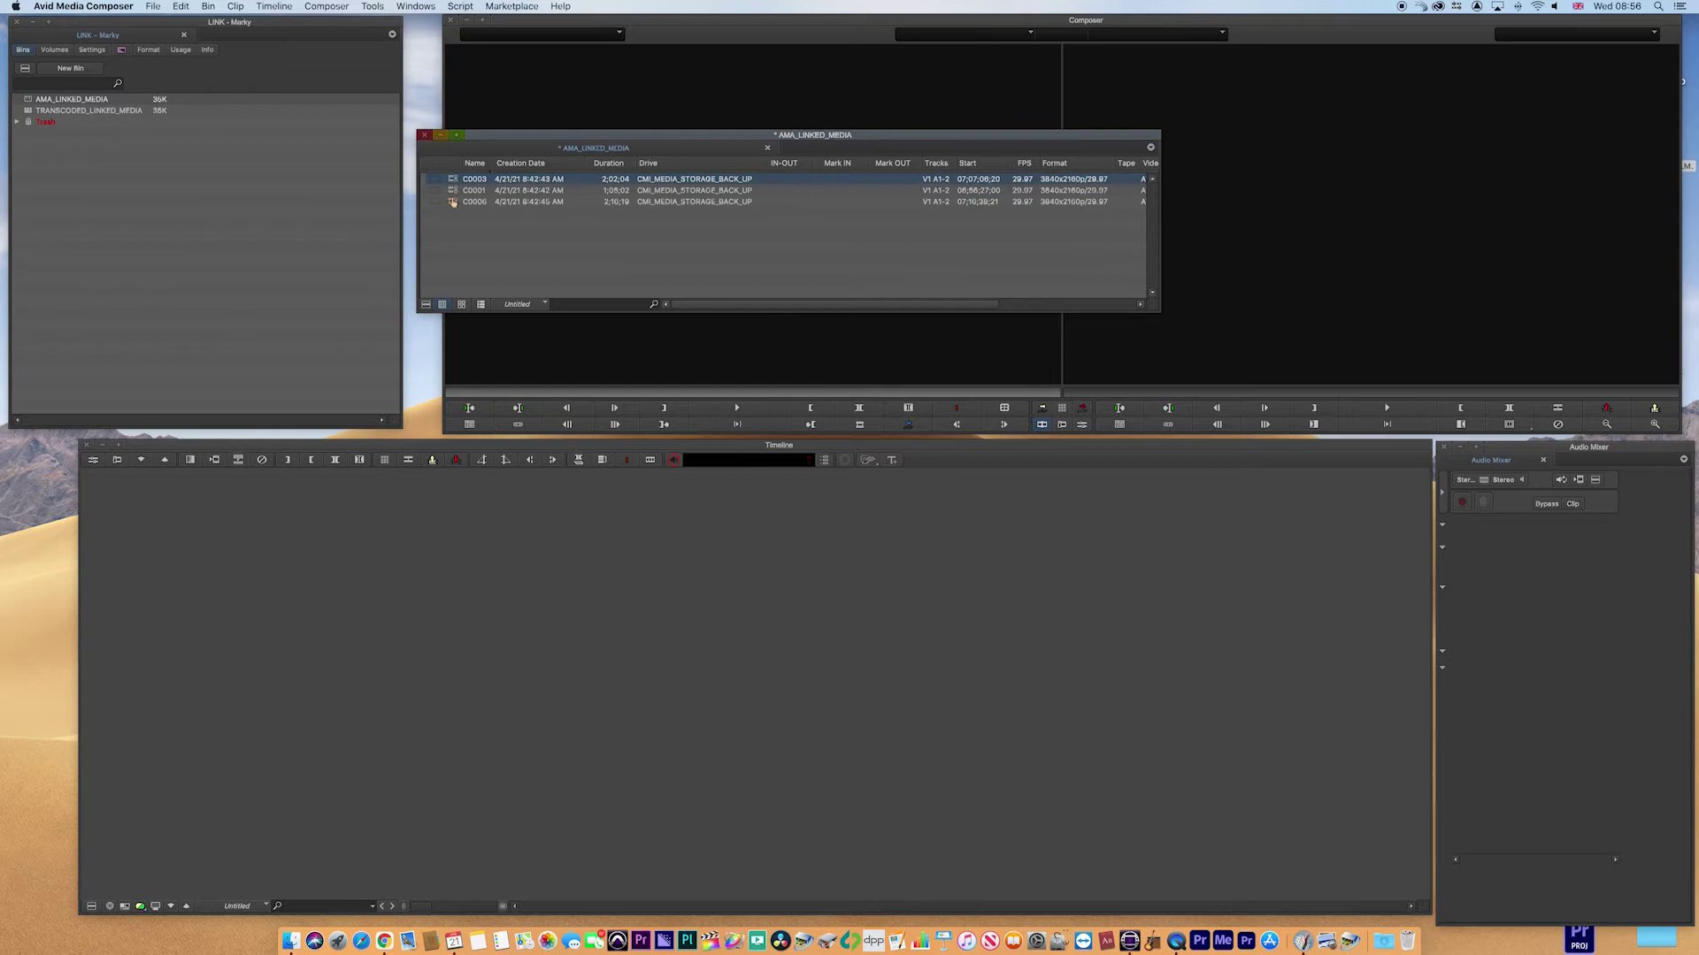
left_click(453, 202, "shift")
right_click(454, 201)
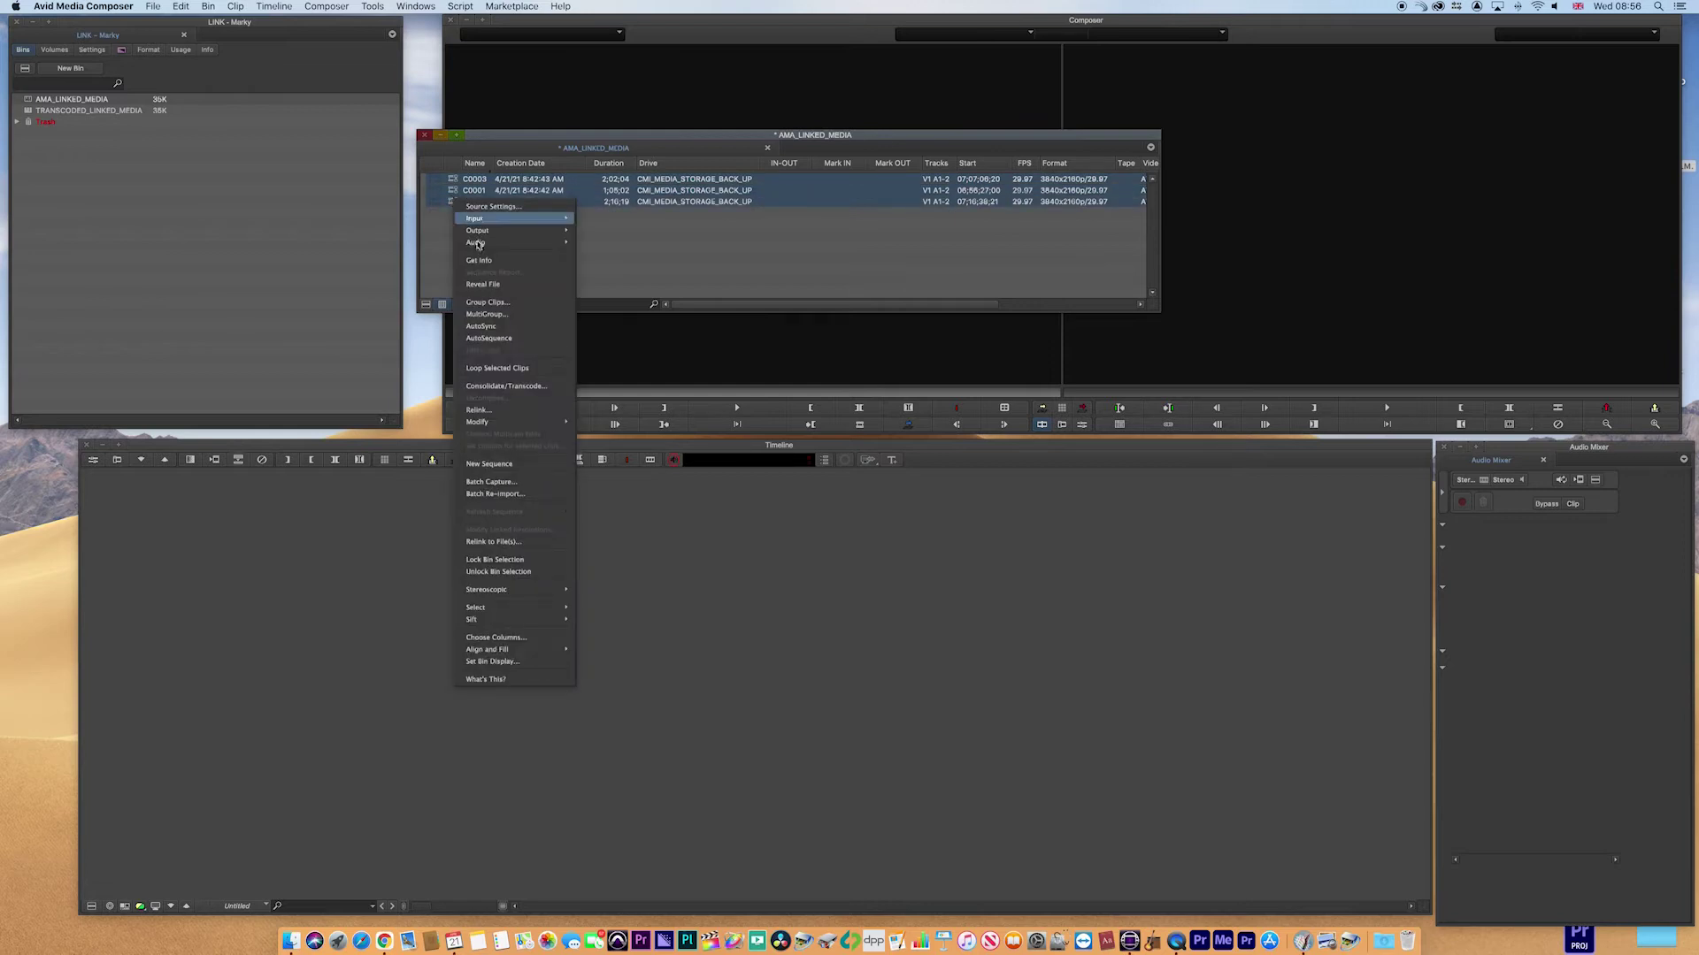
left_click(529, 387)
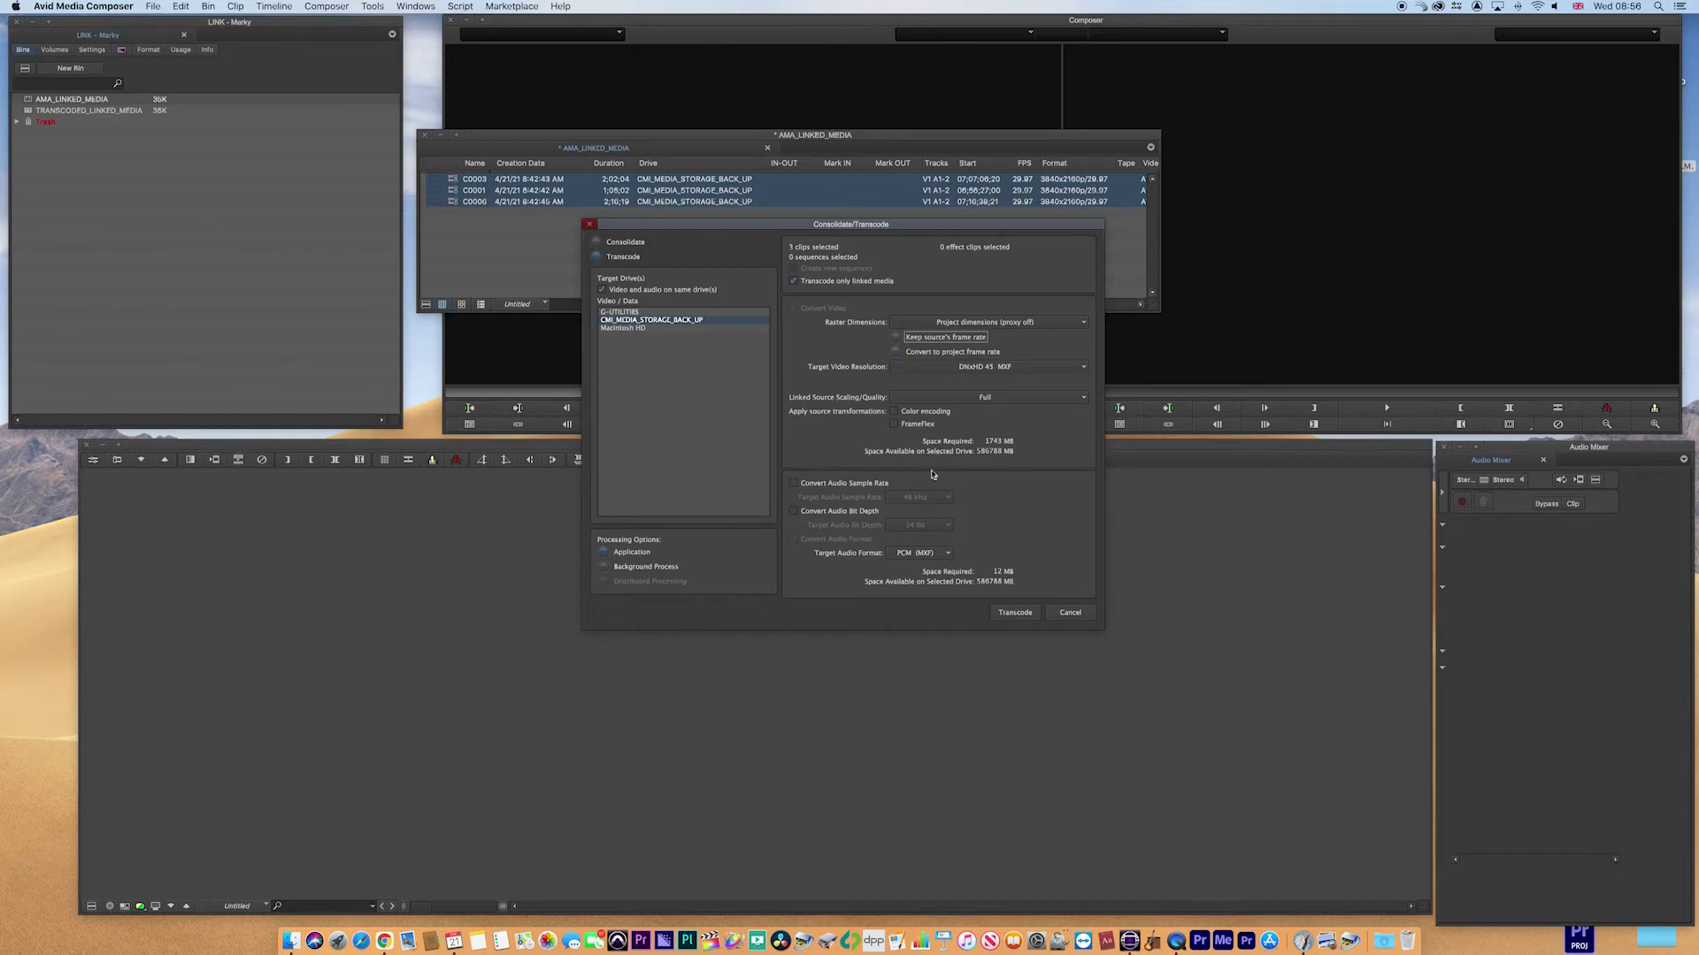
left_click(1026, 620)
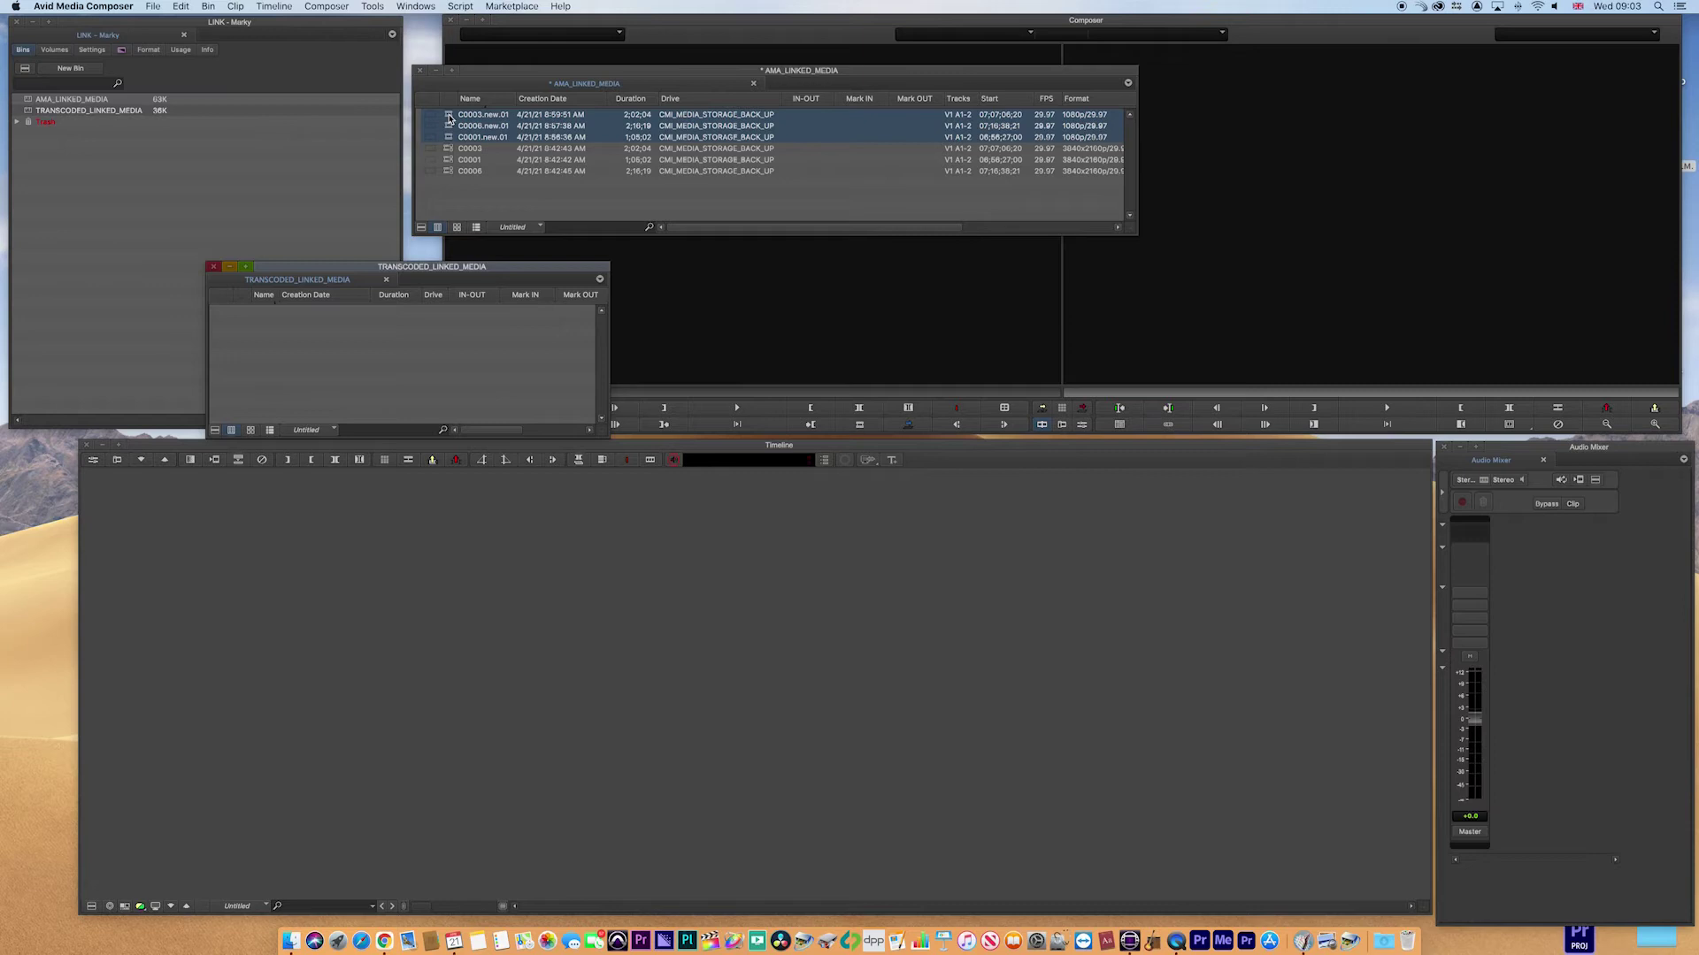
- Move the .new transcodes into TRANSCODED_LINKED_MEDIA and close the AMA_LINKED_MEDIA bin
left_click_drag(450, 118, 363, 346)
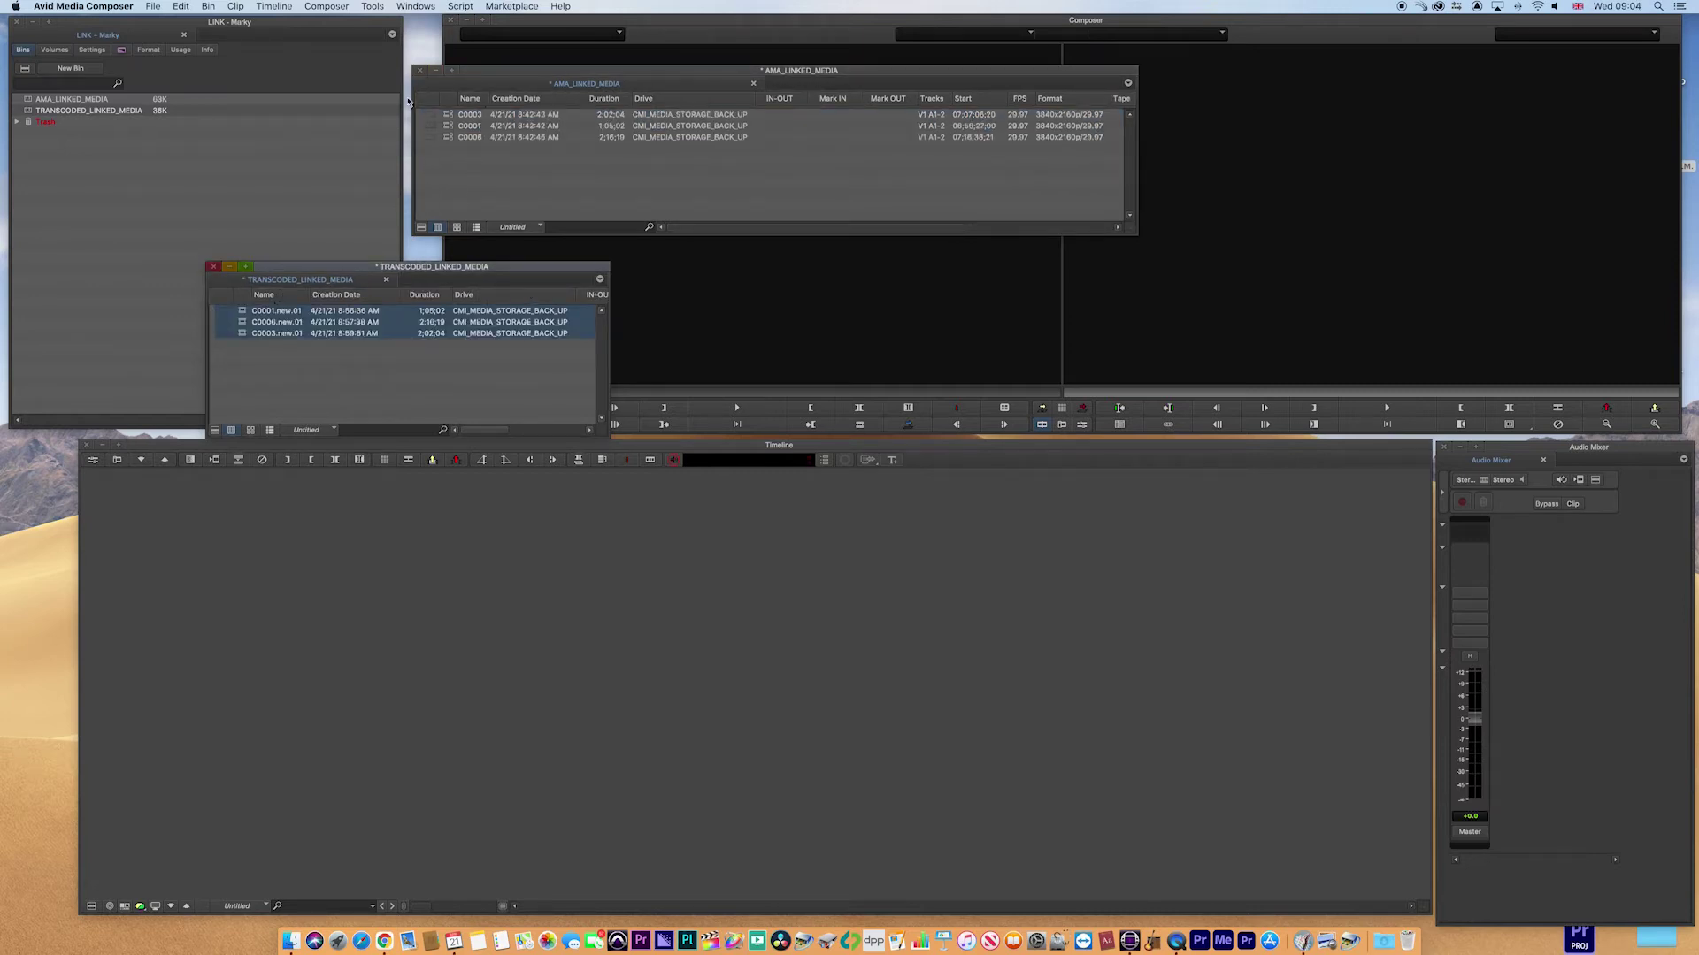
left_click(420, 70)
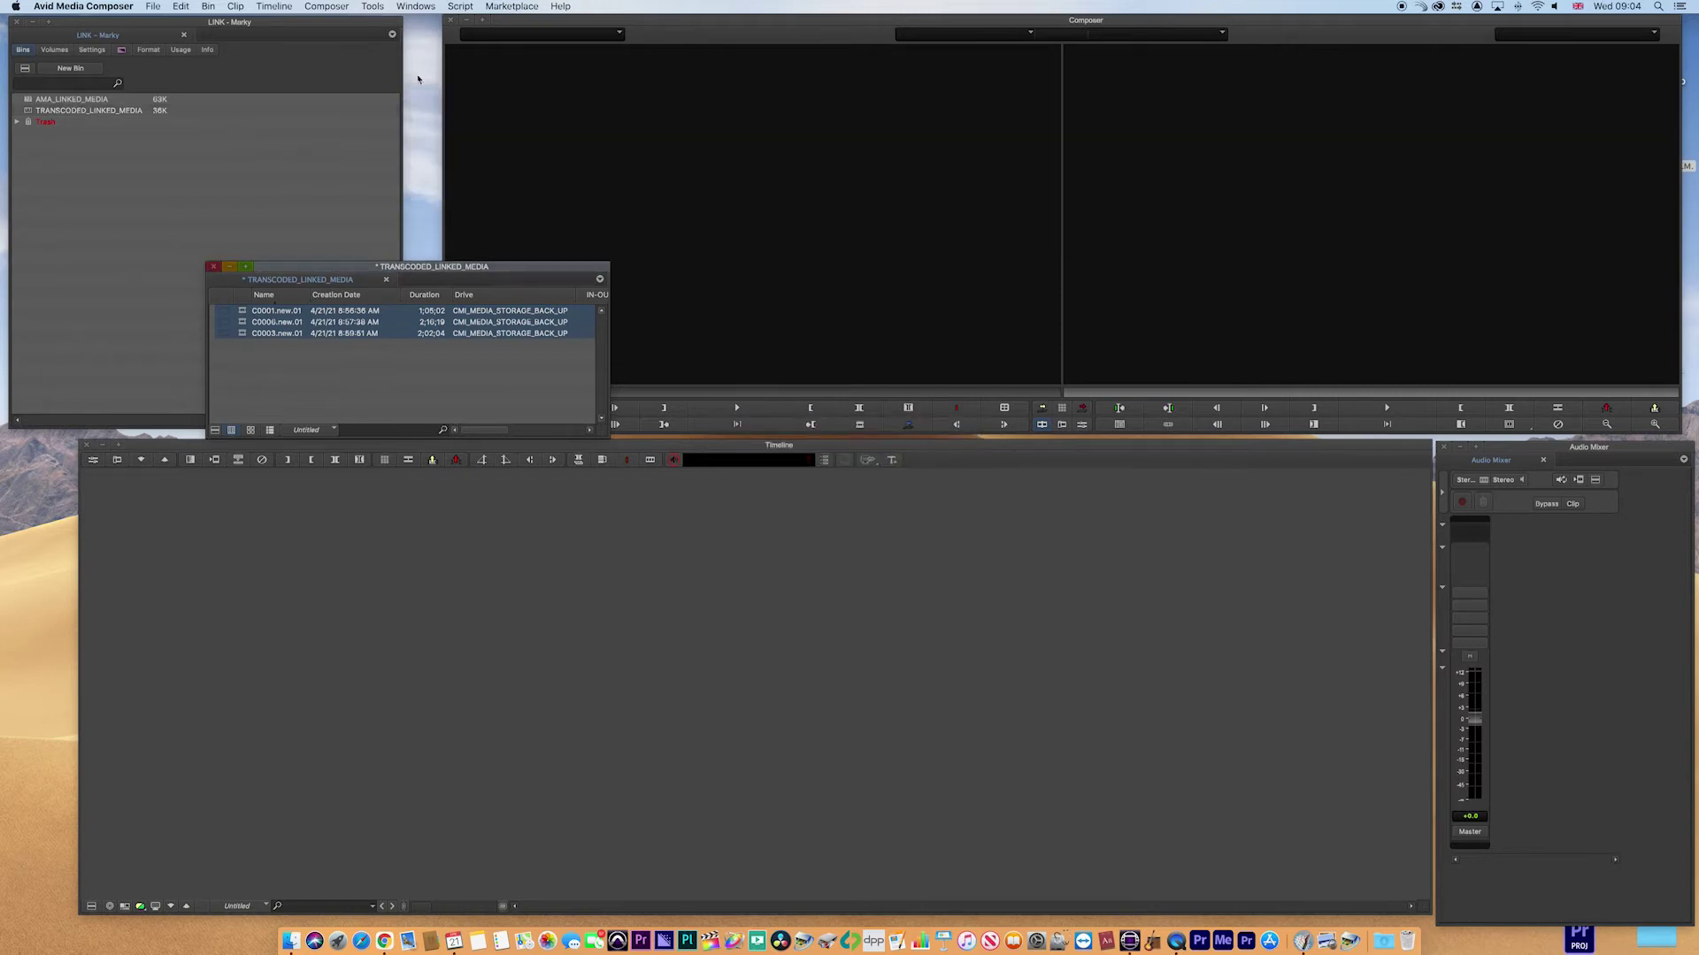
left_click_drag(322, 267, 386, 188)
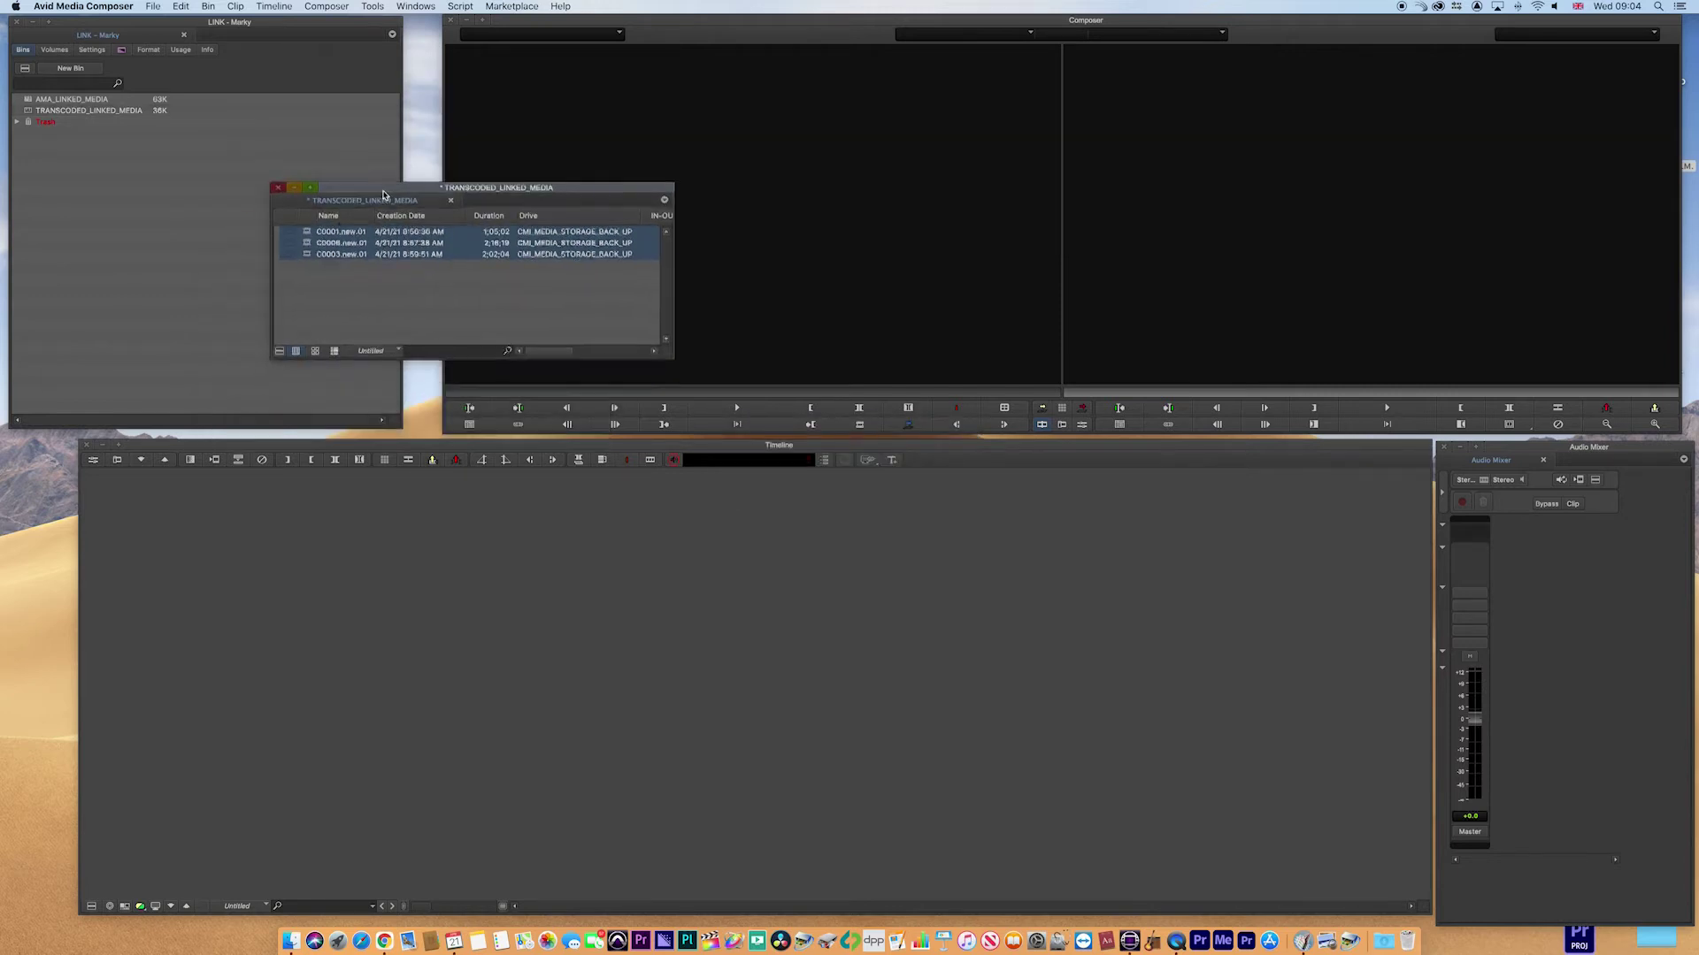
- Create a new sequence named TEST_LINK and give it a red clip colour
right_click(332, 292)
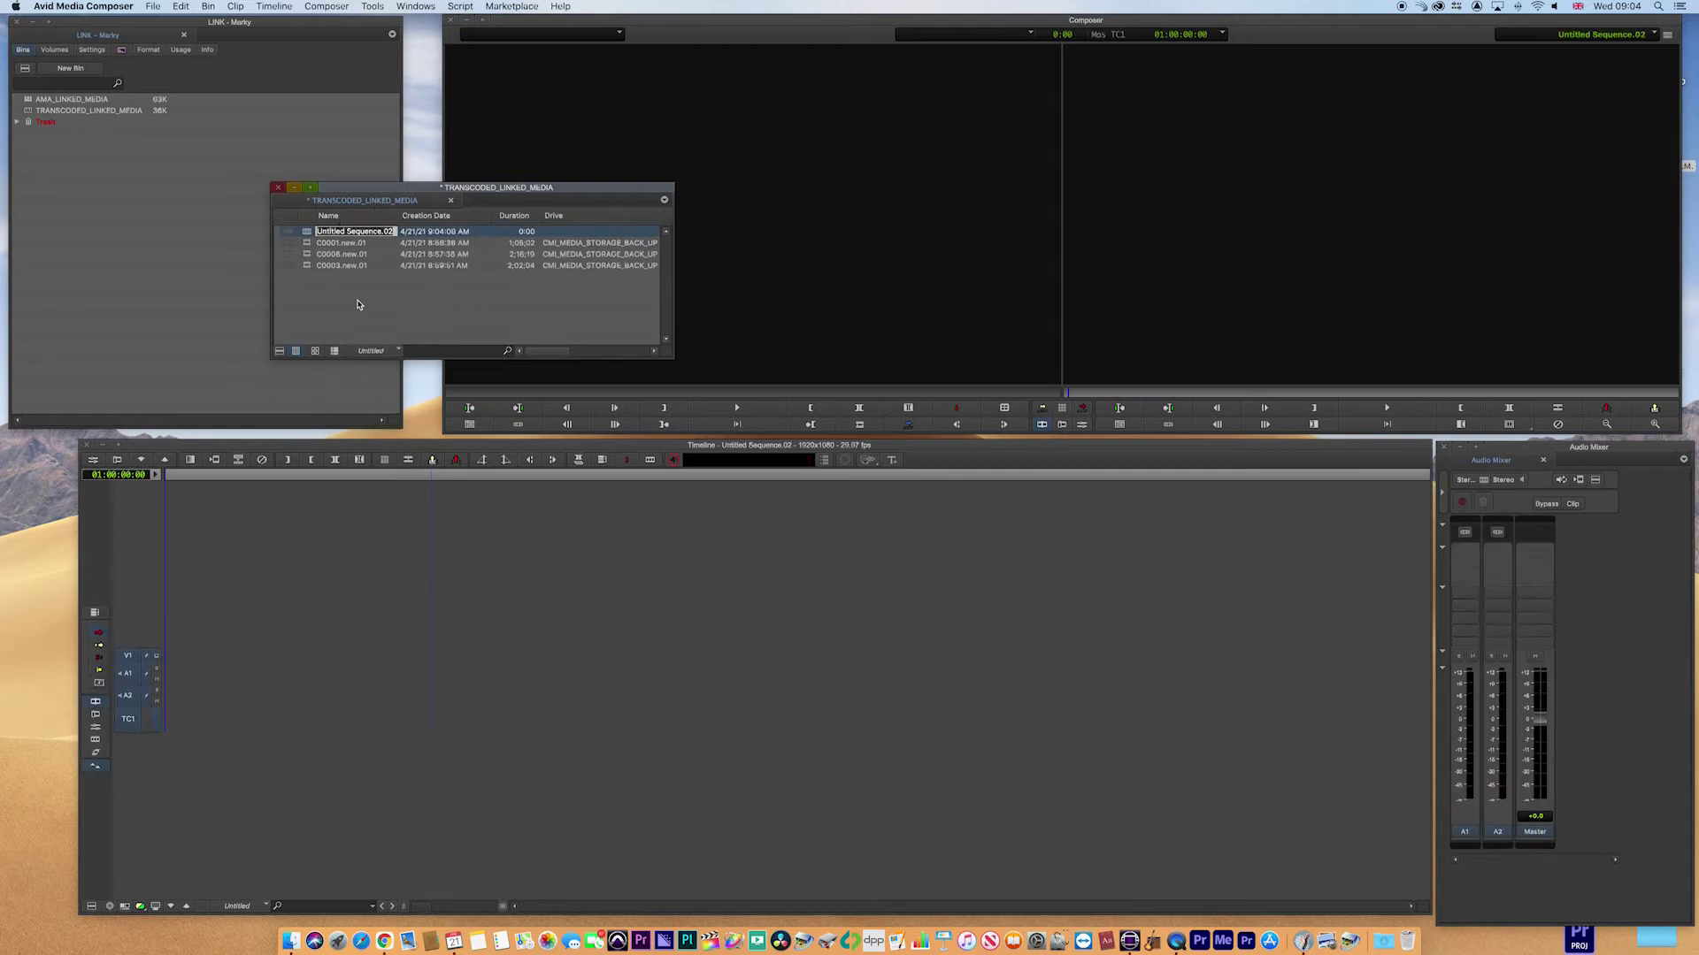
type("TEST_LINK")
key("Return")
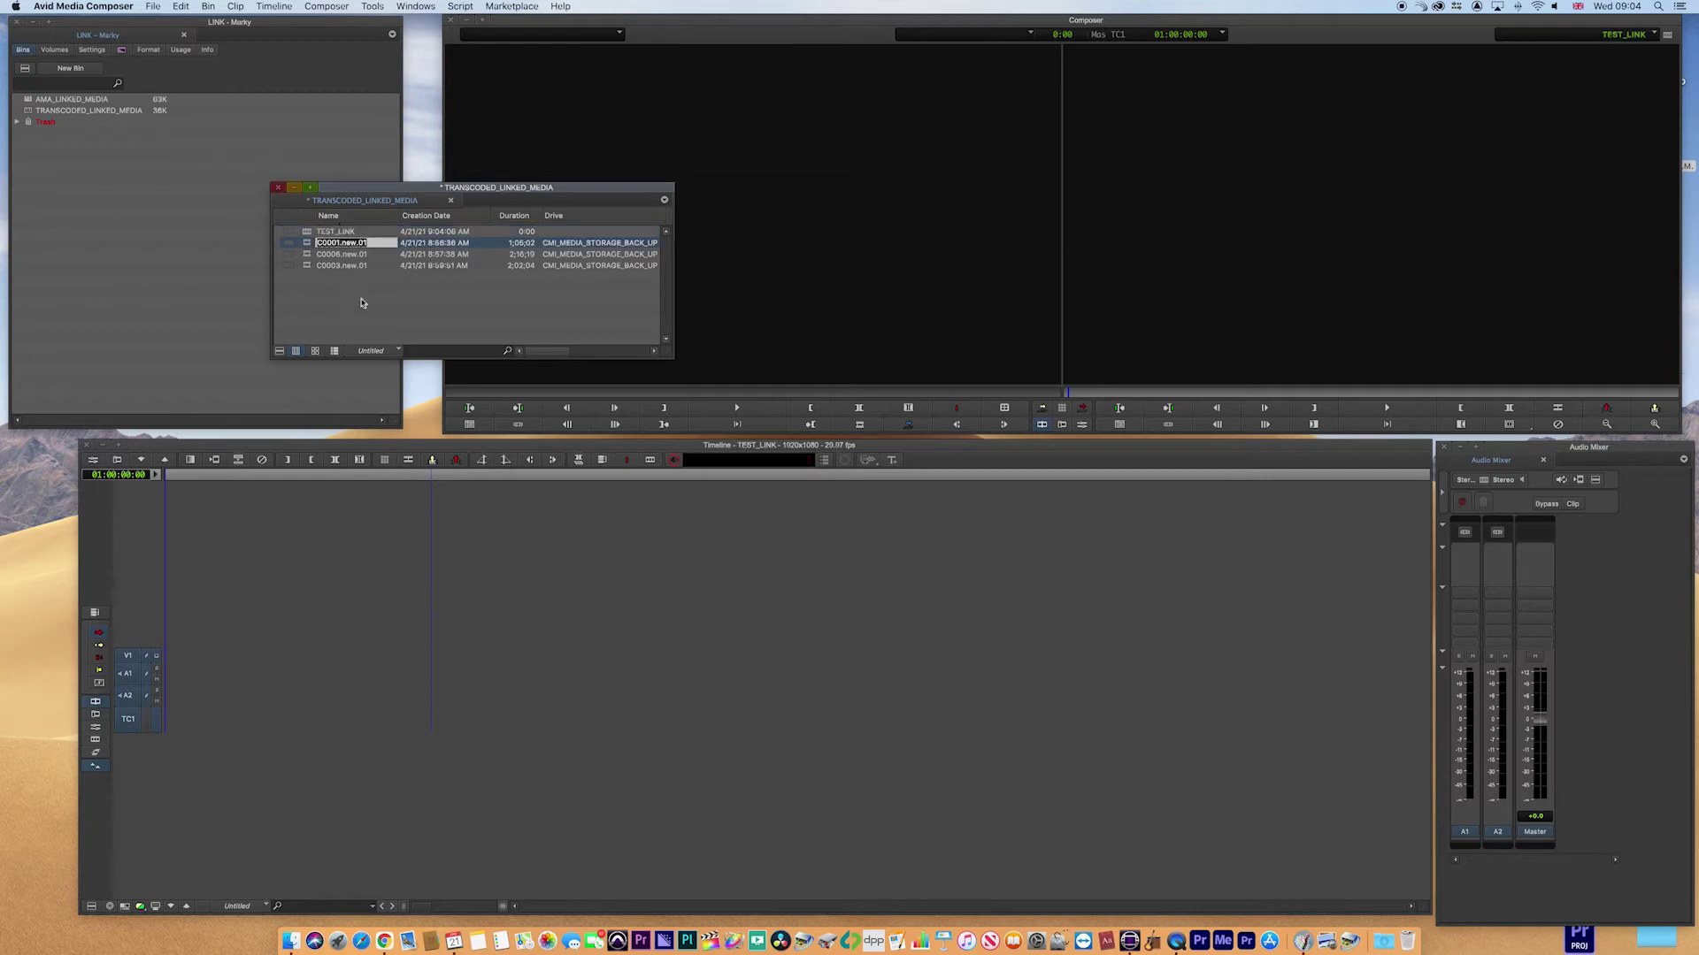
left_click(290, 234)
left_click(310, 235)
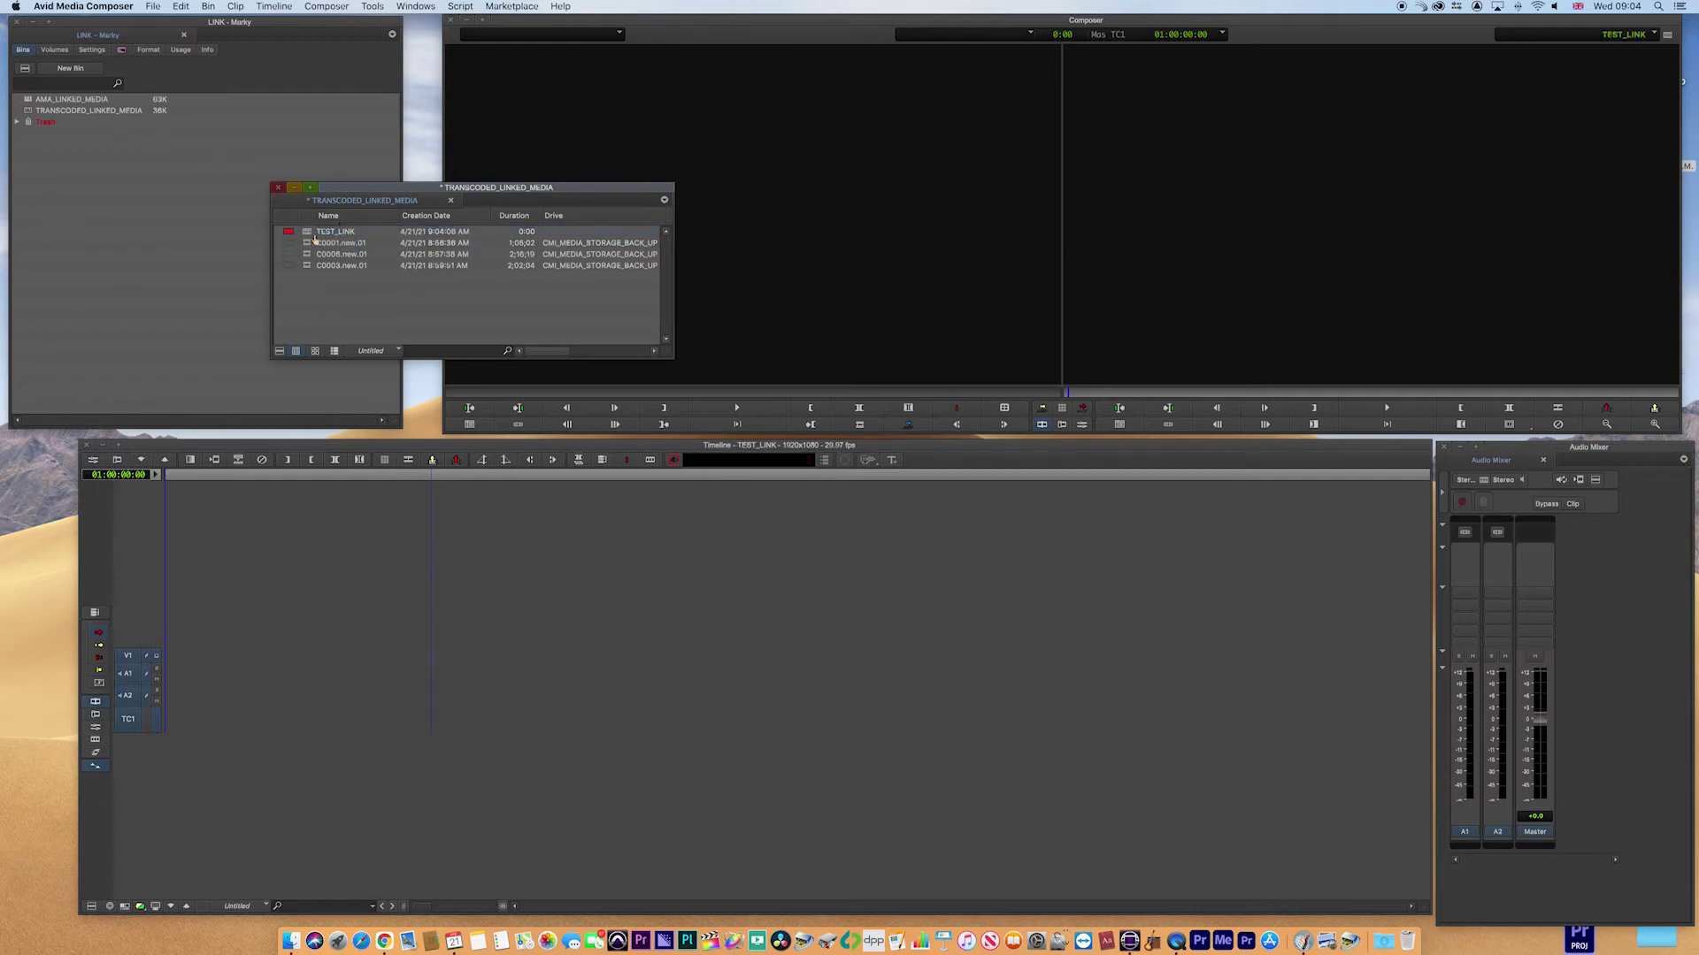
- Enlarge the TRANSCODED_LINKED_MEDIA bin window to make room for more columns
double_click(356, 188)
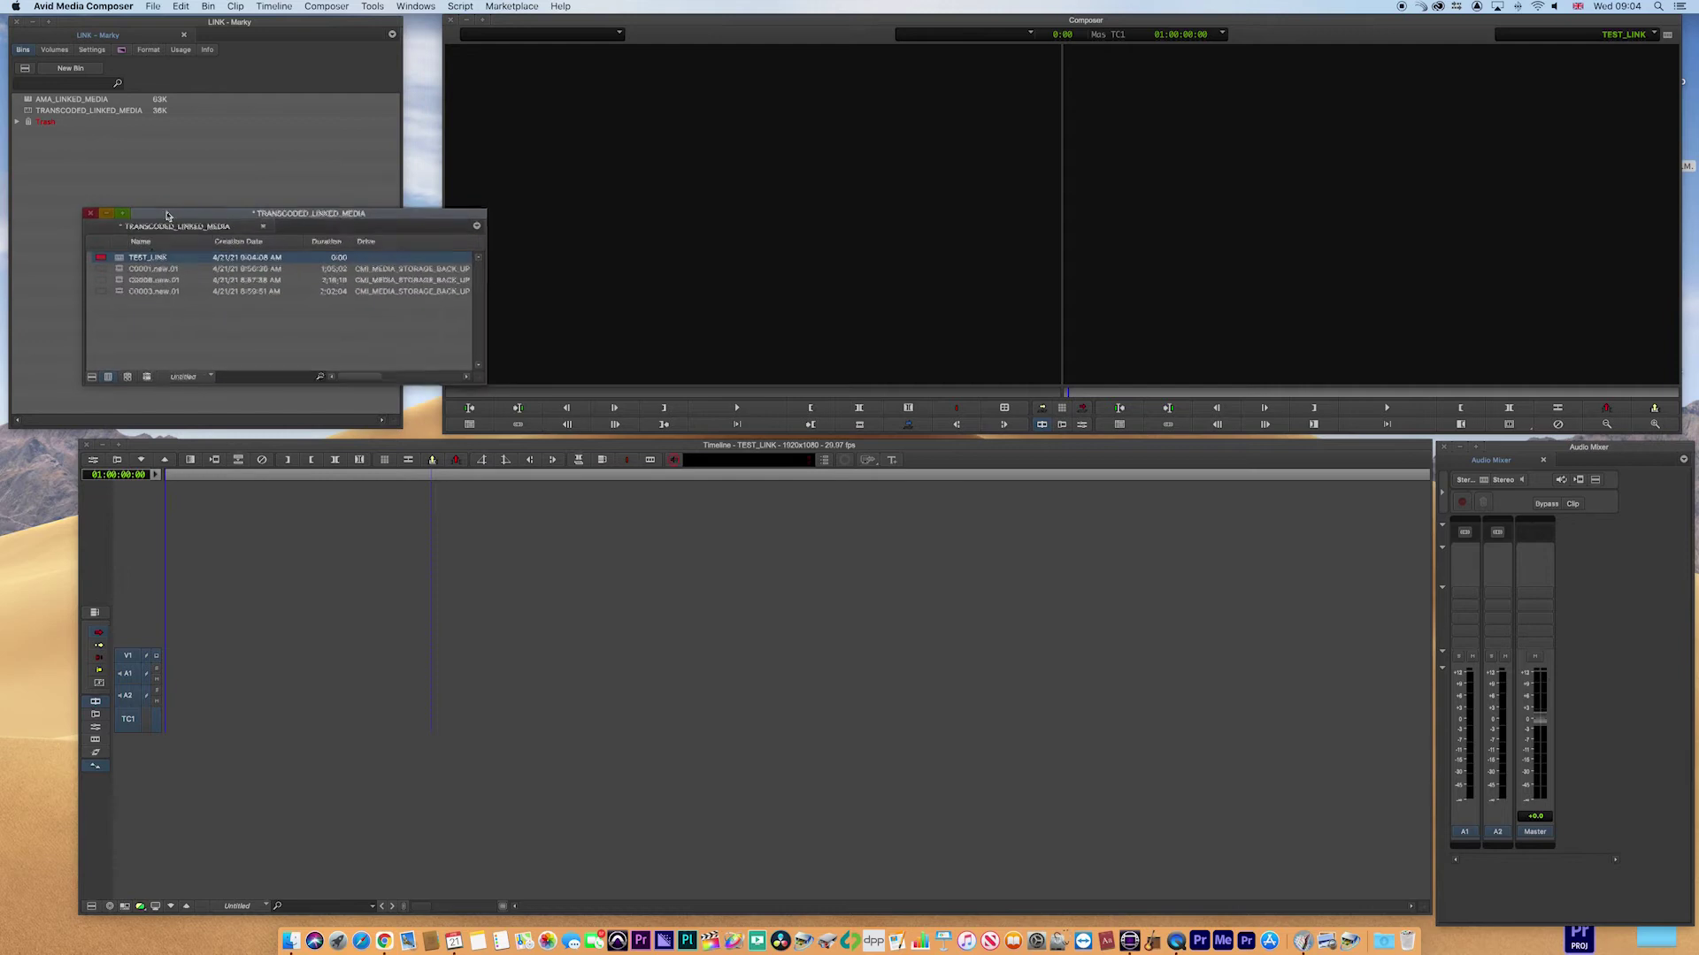
left_click_drag(476, 380, 874, 387)
left_click_drag(423, 386, 507, 385)
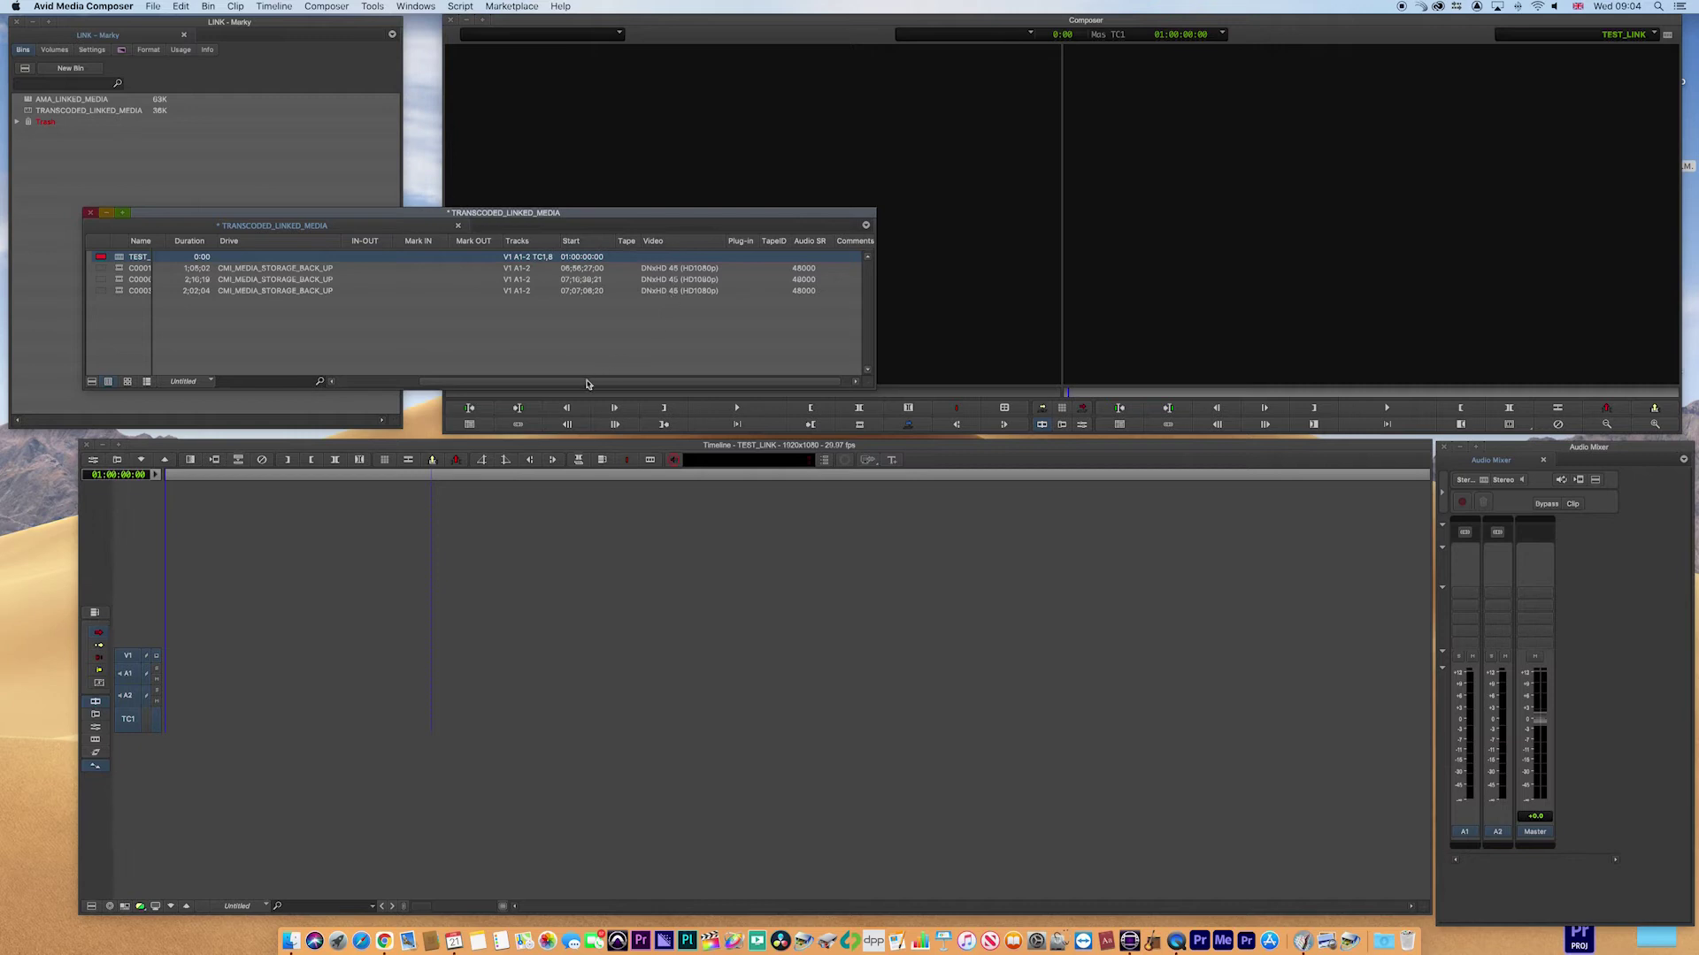
- Add the Format and FPS columns to the bin display
right_click(599, 253)
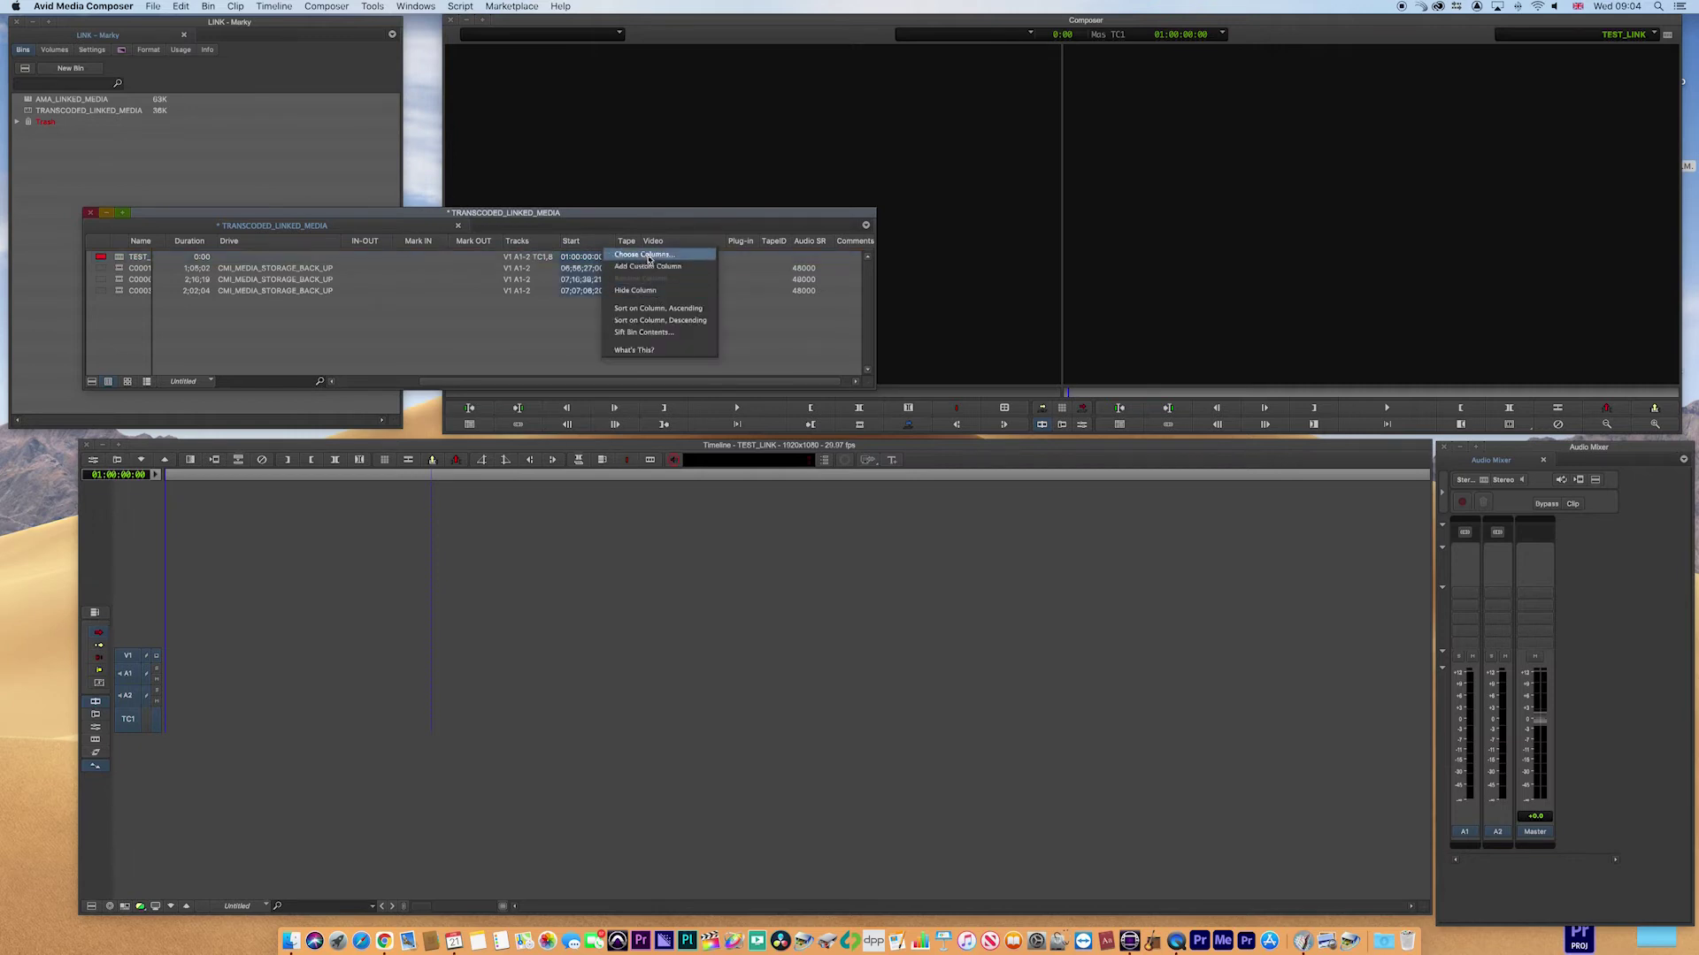
left_click(646, 258)
scroll(841, 465, "down", 5)
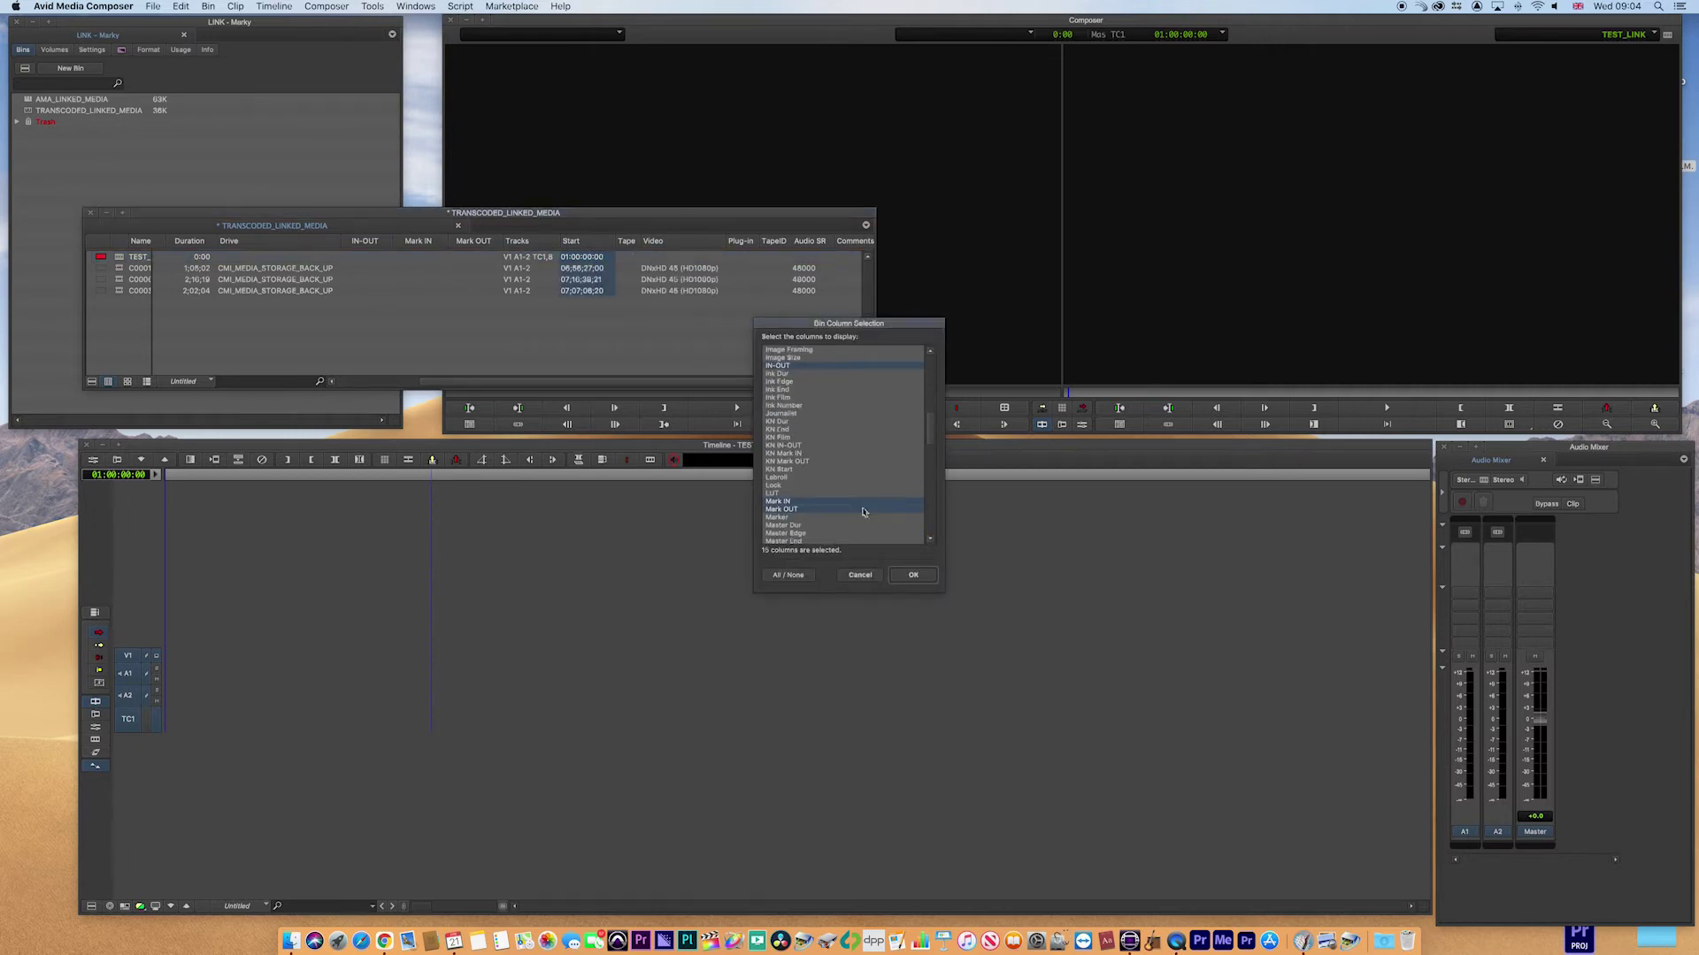
mouse_move(931, 436)
left_mouse_down()
mouse_move(929, 478)
mouse_move(928, 434)
mouse_move(898, 411)
left_mouse_up()
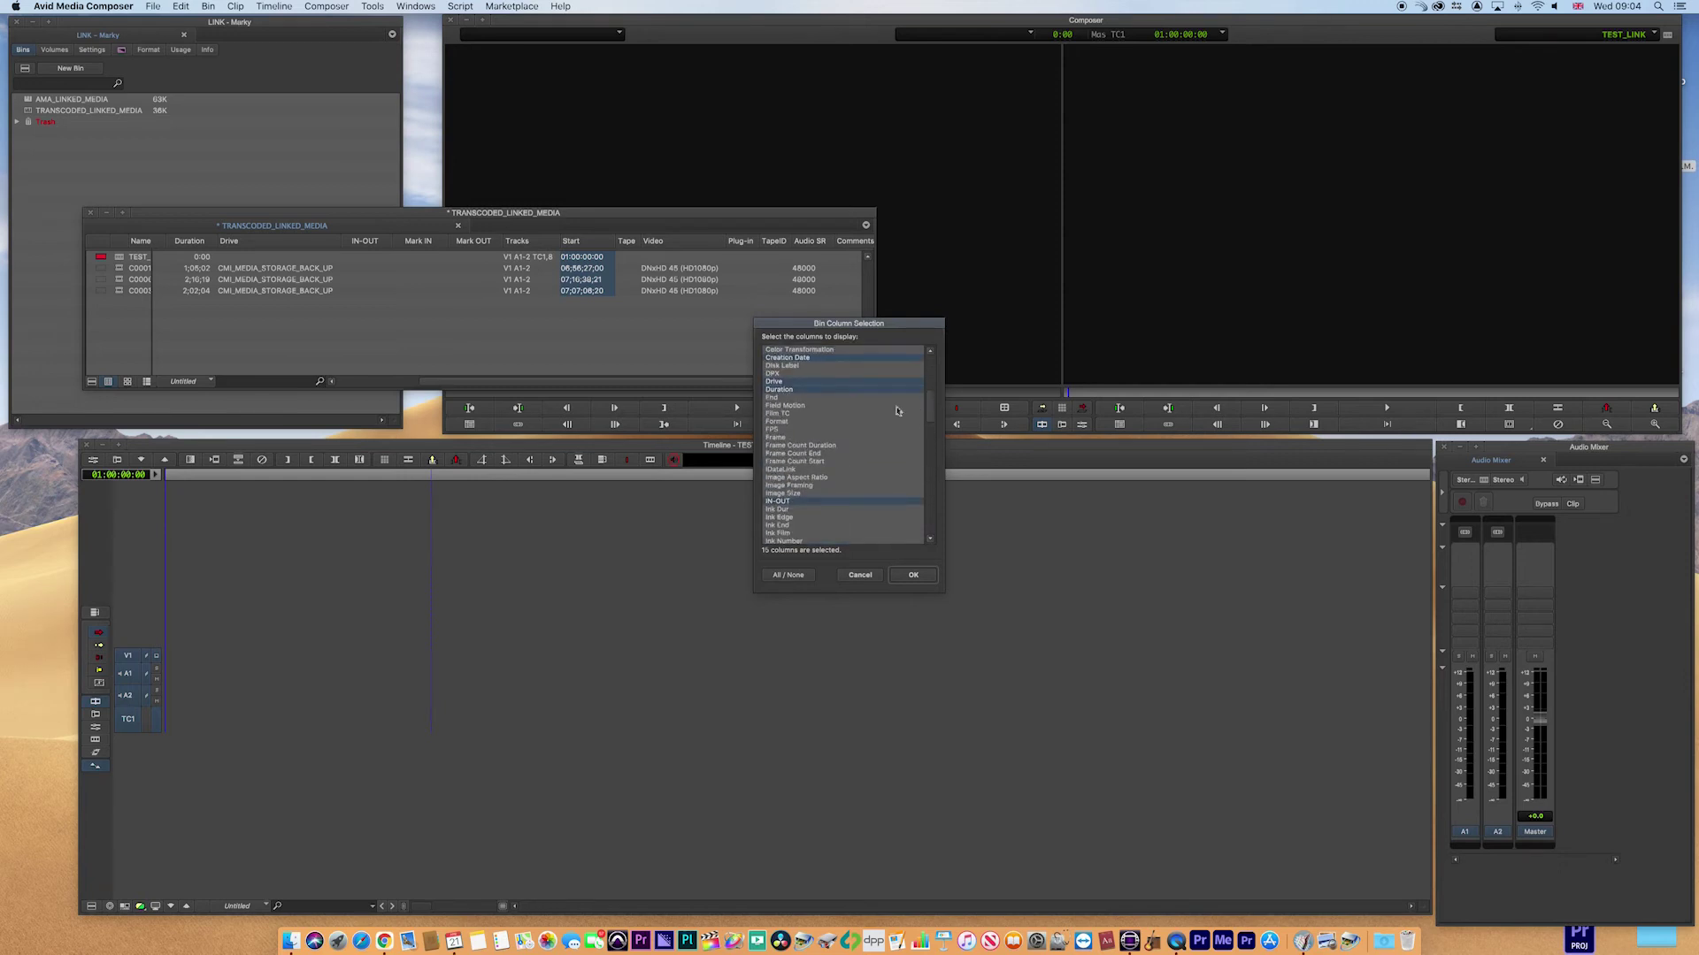
left_click(777, 421)
left_click(773, 429)
left_click(914, 576)
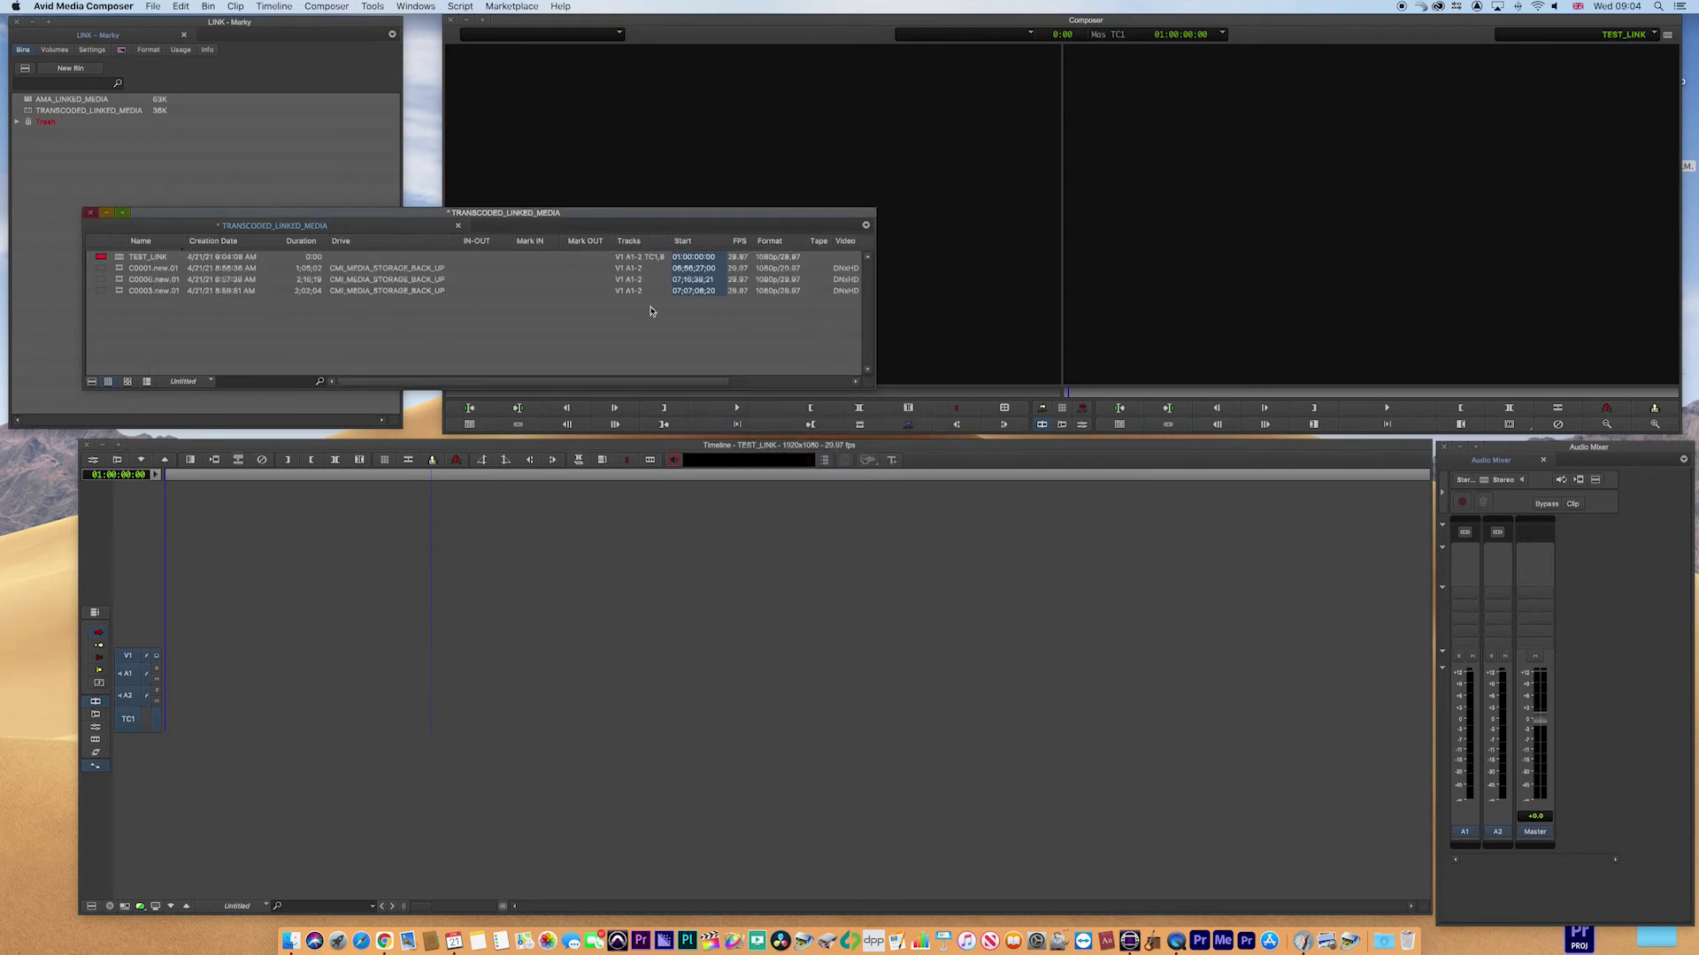
left_click_drag(533, 384, 577, 384)
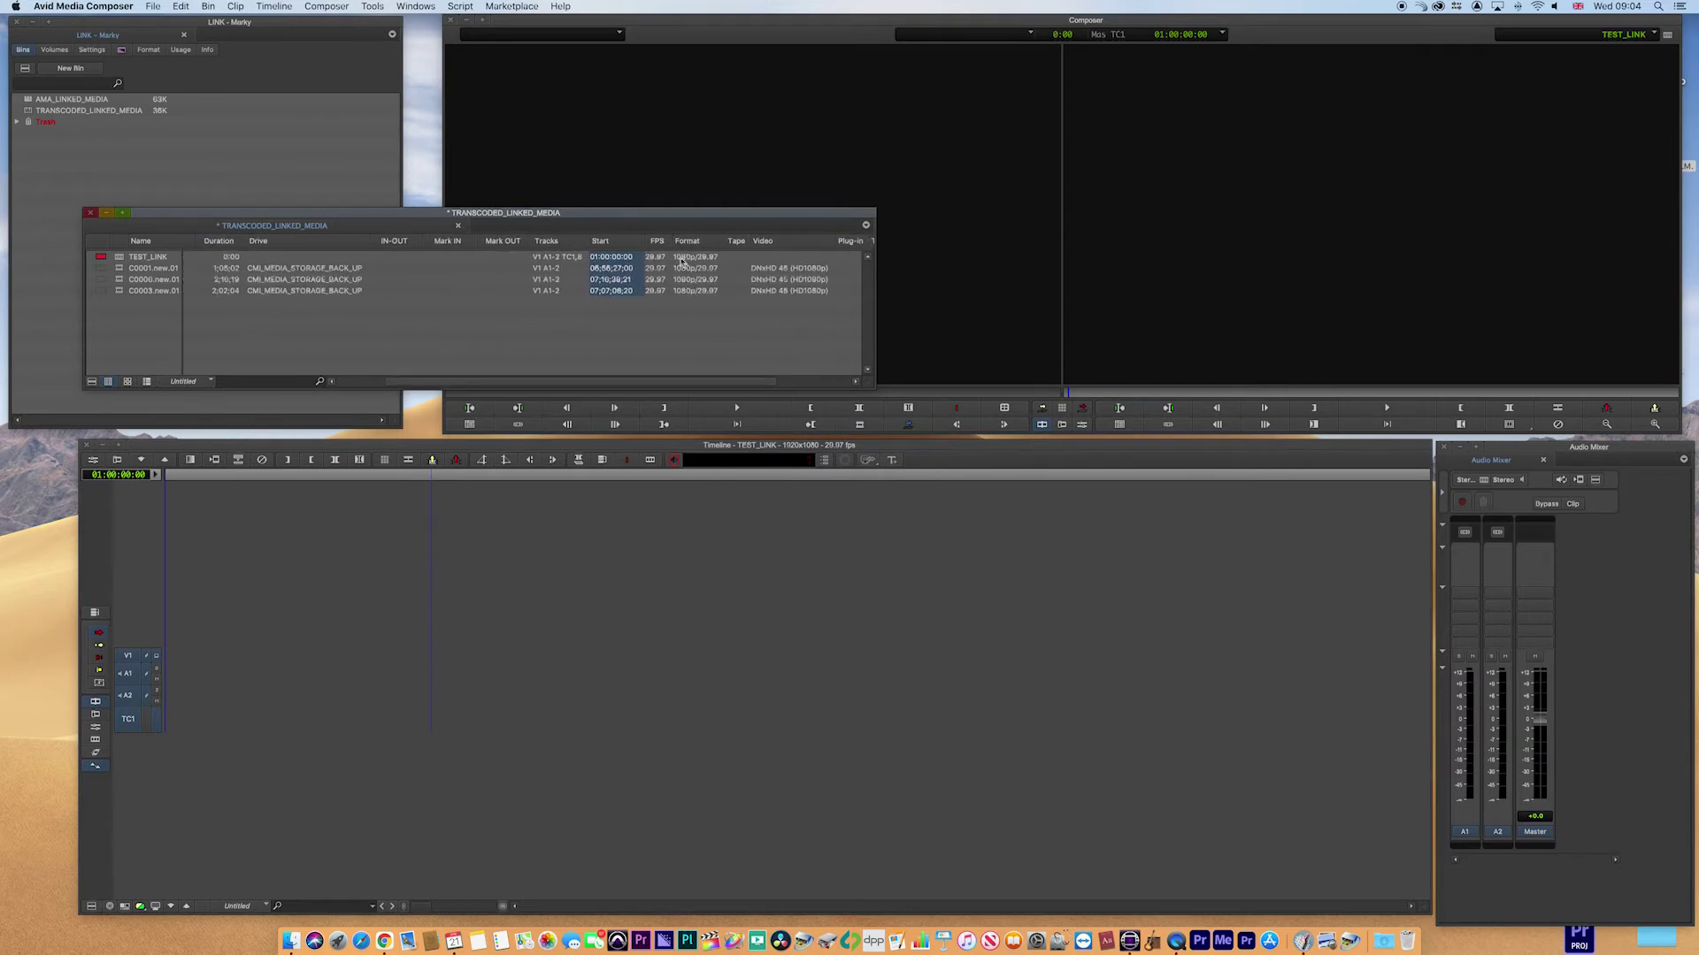
- Check TEST_LINK's FPS and Format values, then select the three transcoded clips
left_click(689, 258)
key("Tab")
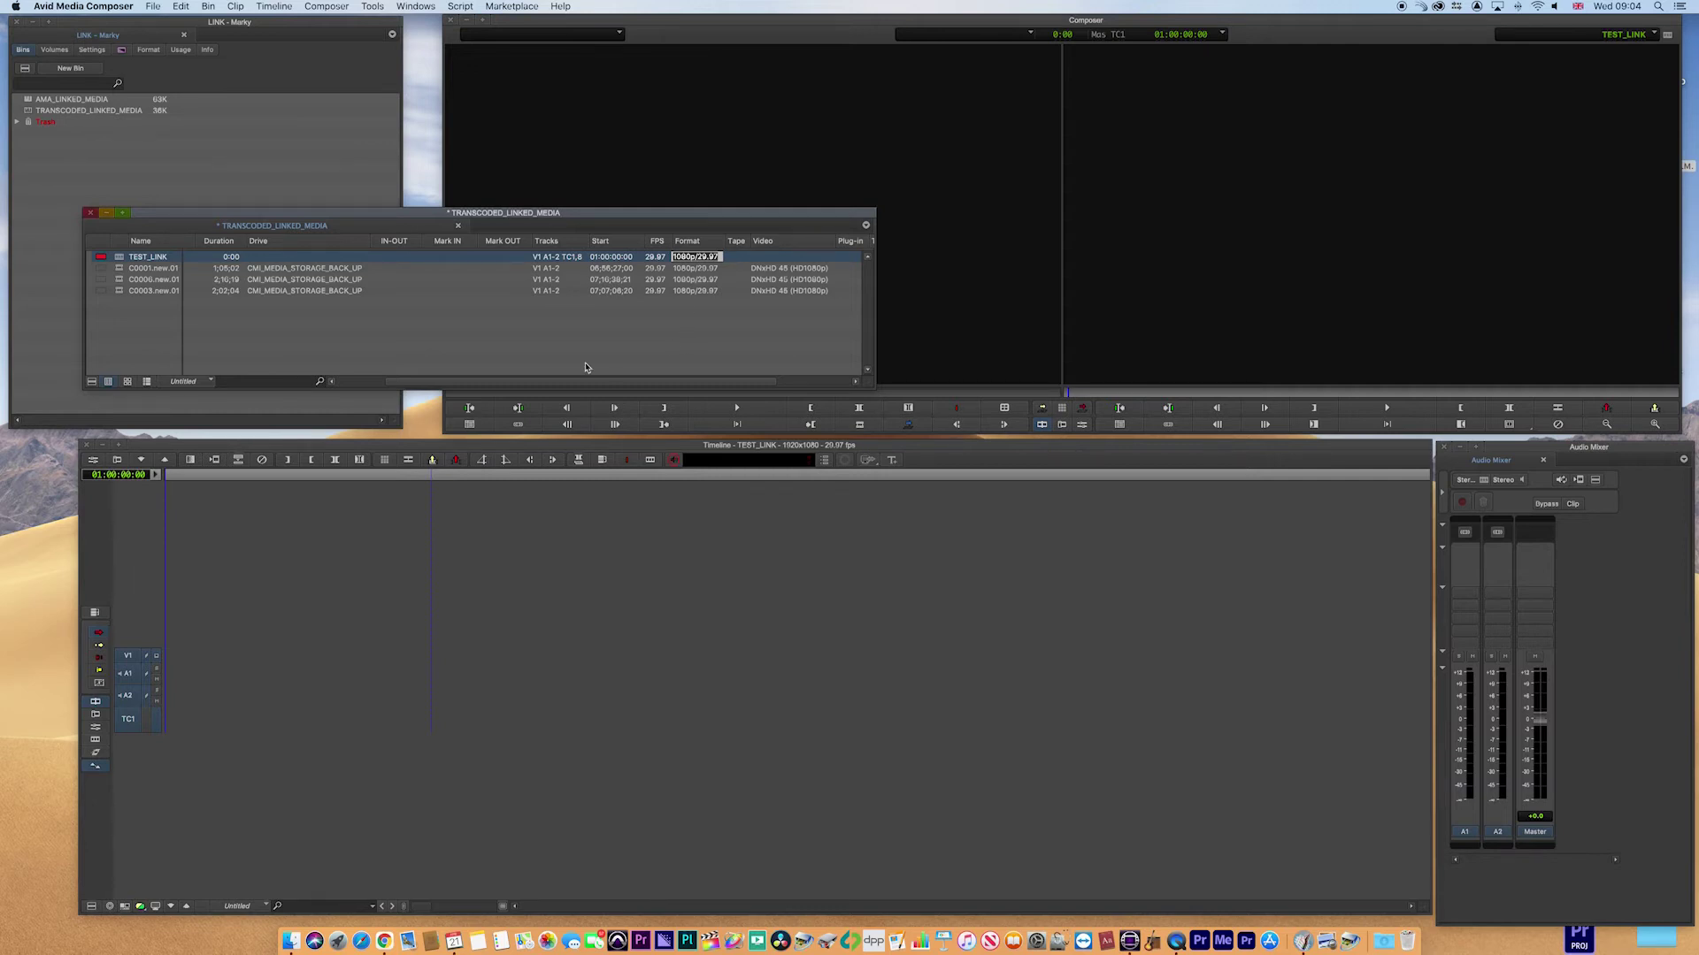
left_click_drag(403, 218, 469, 208)
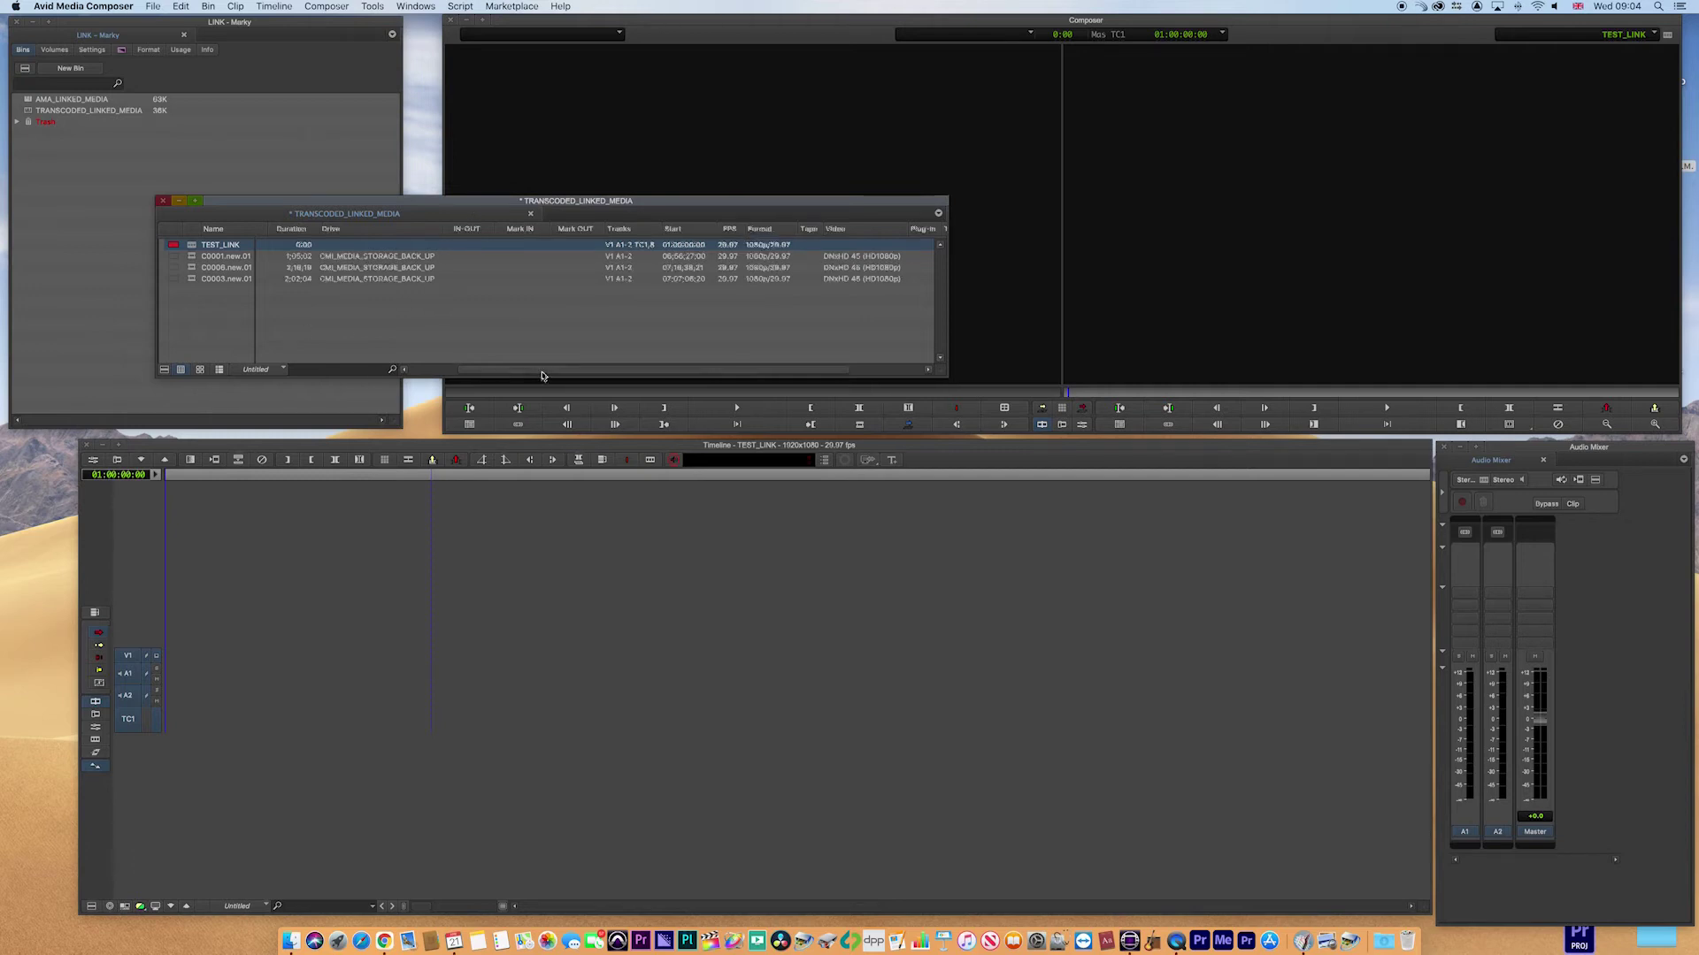
key("super+z")
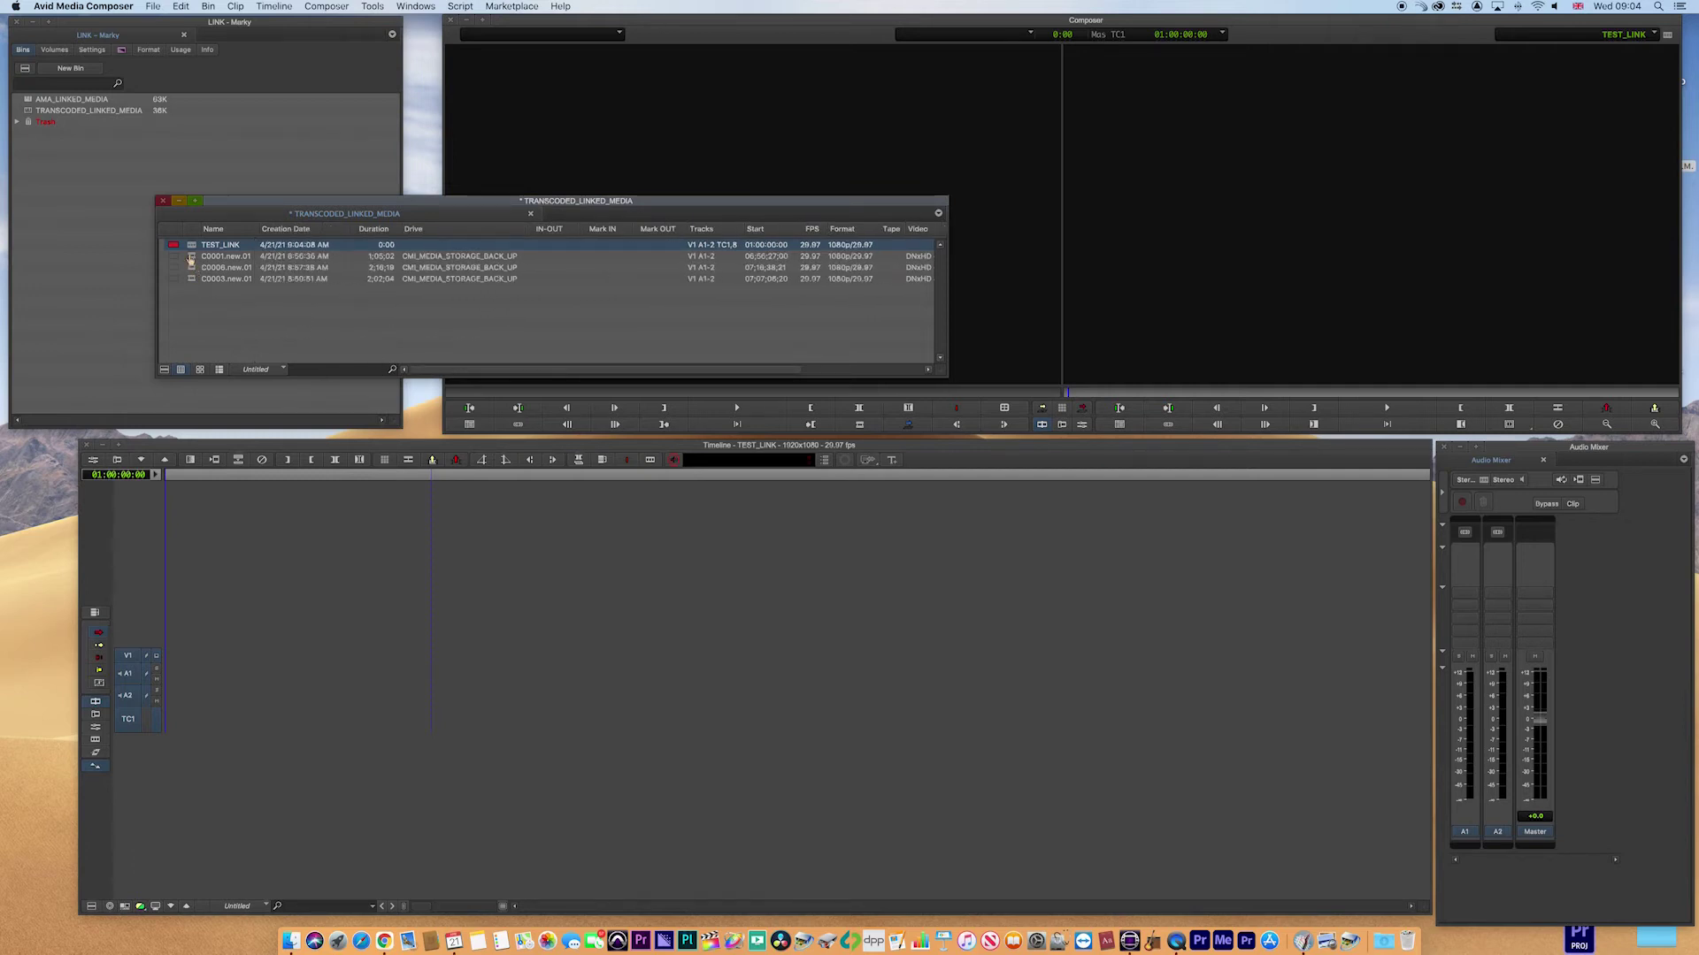
left_click(190, 257)
left_click(192, 279, "shift")
- Edit the three .new clips into TEST_LINK, park at 01:00:55:23, and select TEST_LINK
left_click_drag(191, 281, 262, 673)
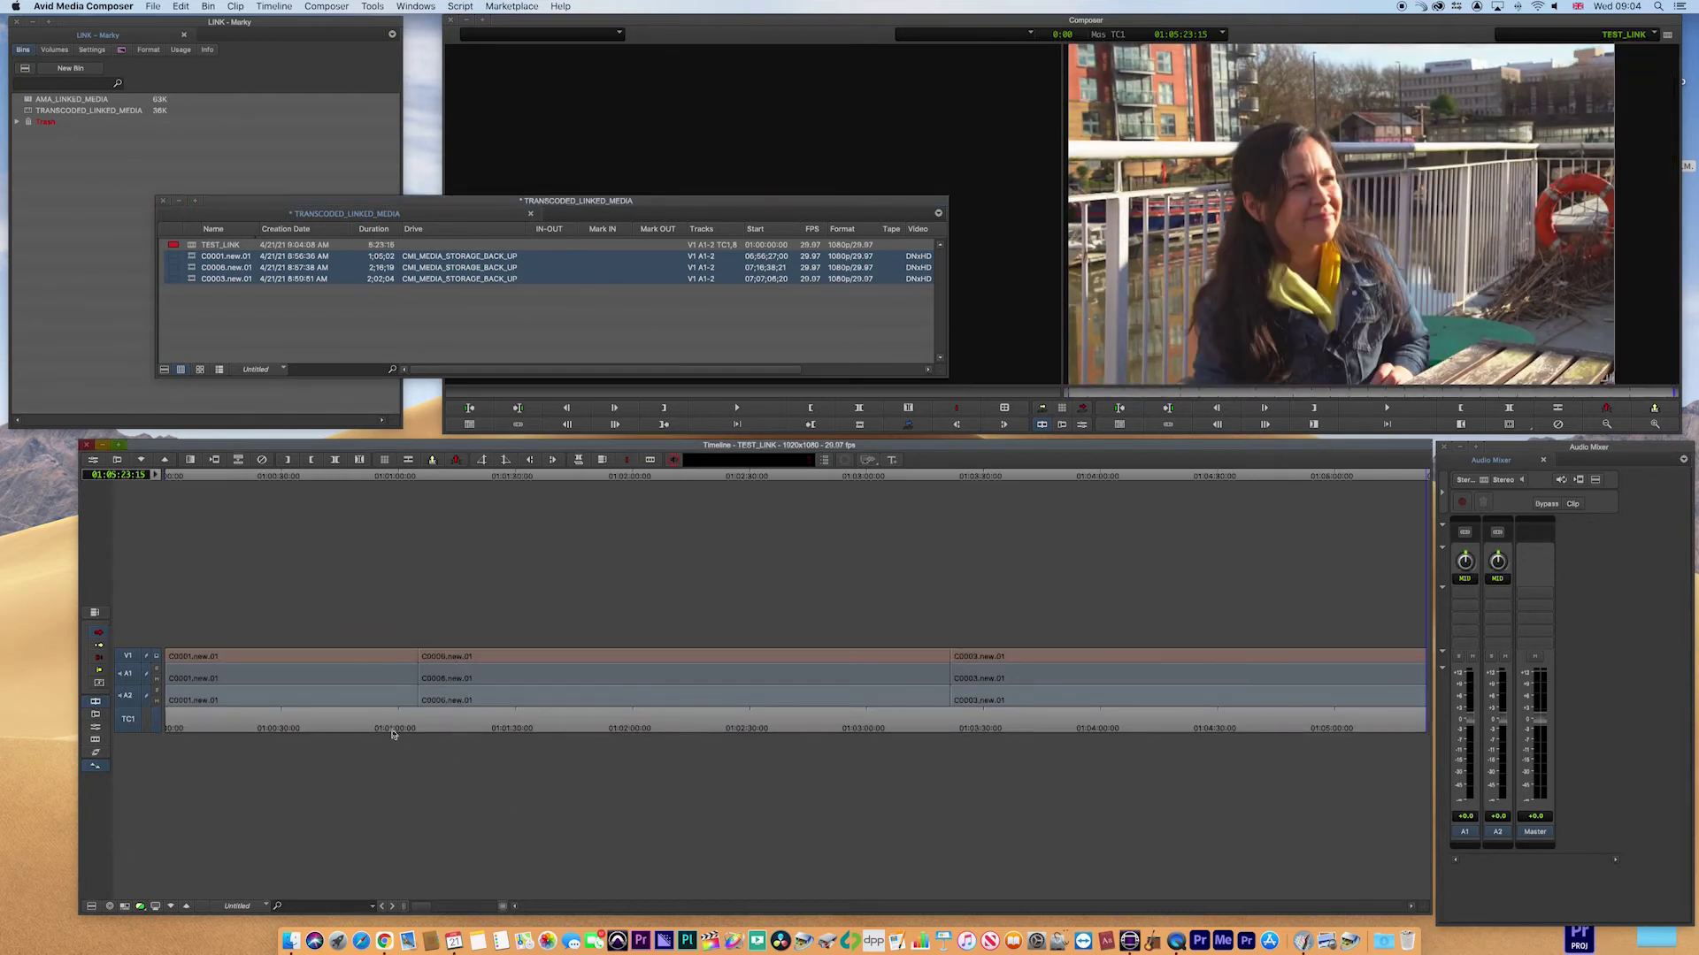
left_click(391, 719)
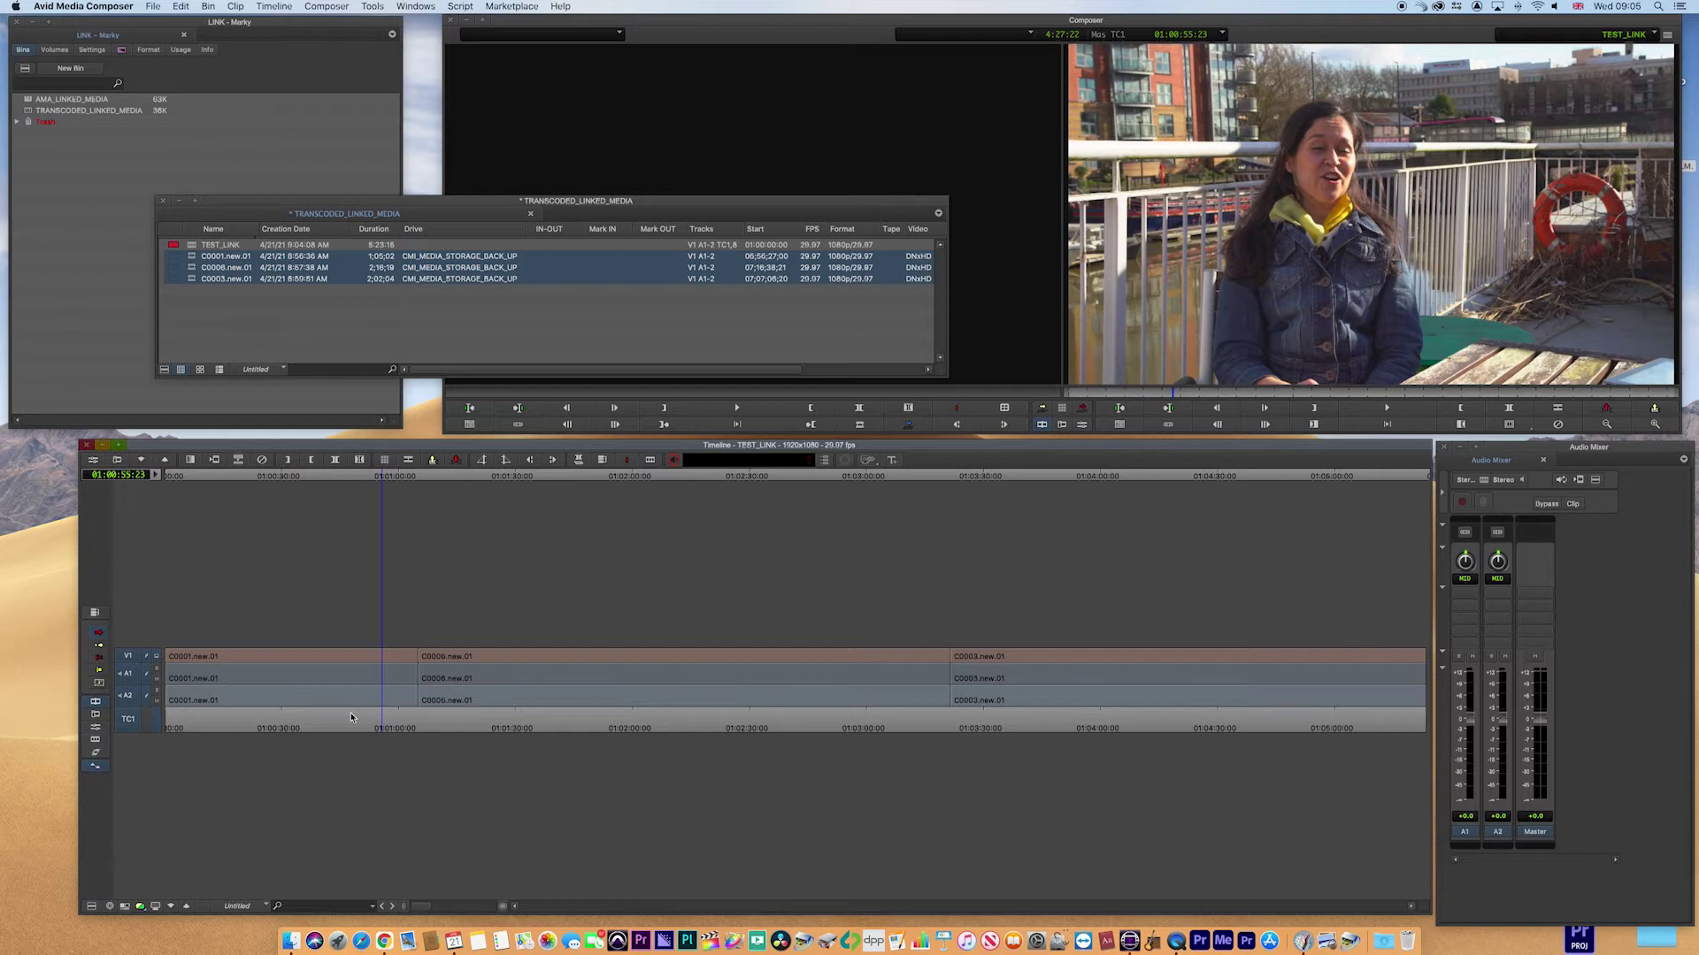
left_click_drag(347, 213, 487, 191)
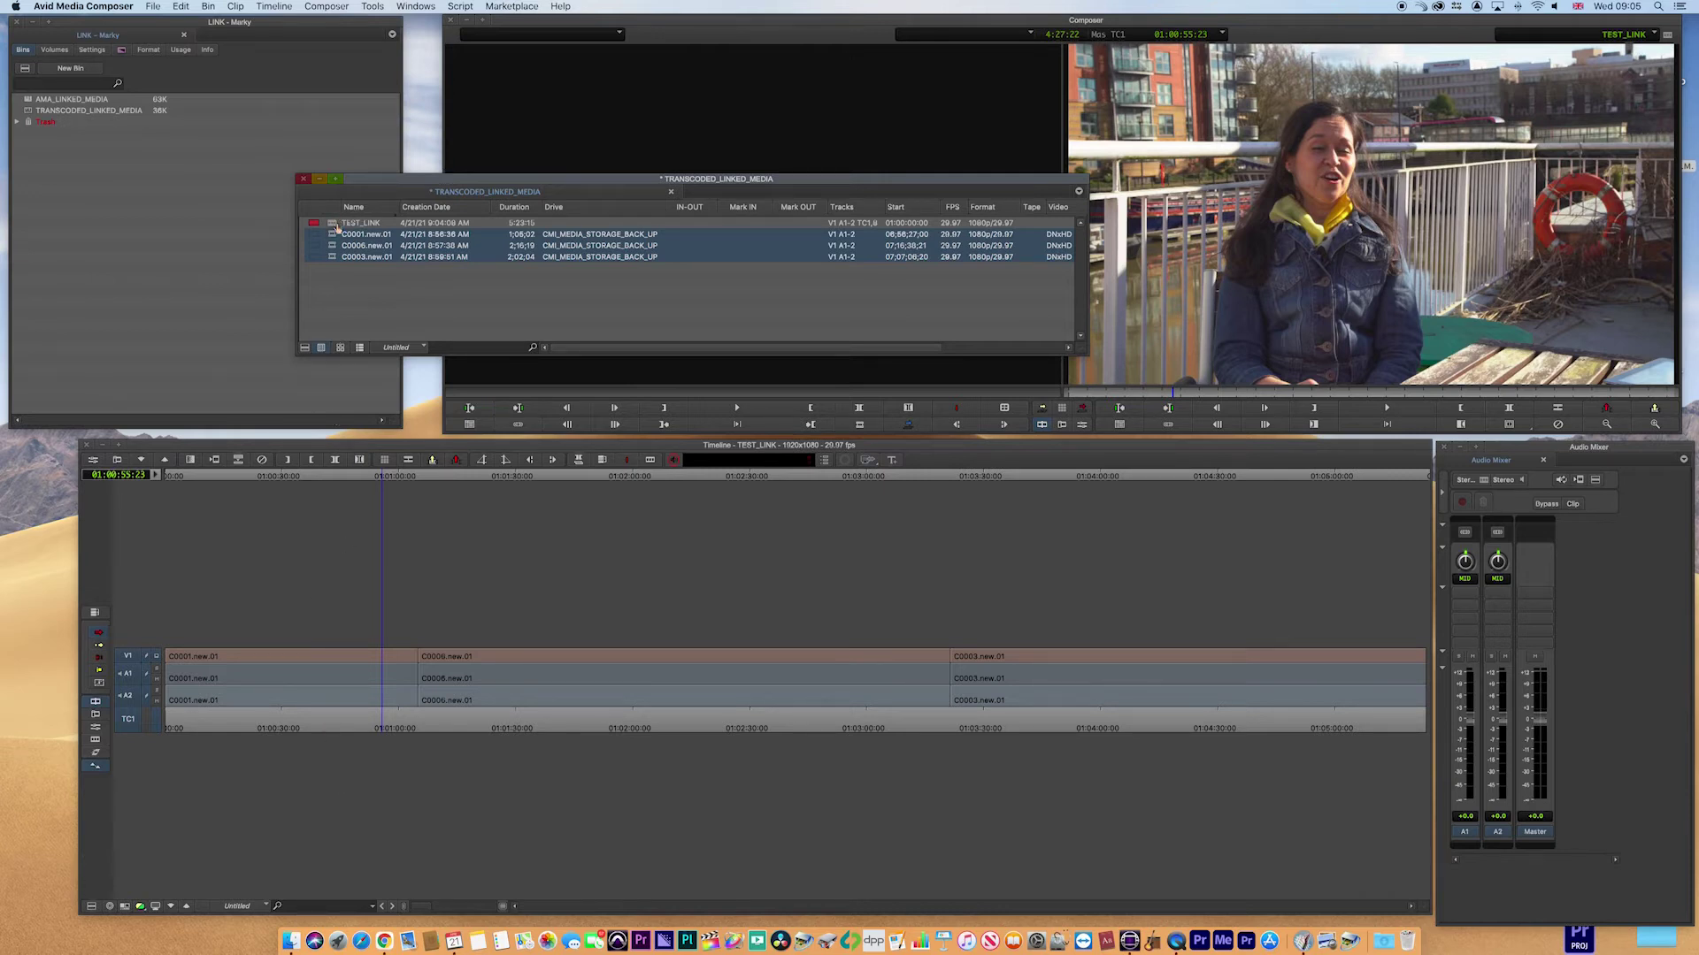
left_click(332, 225)
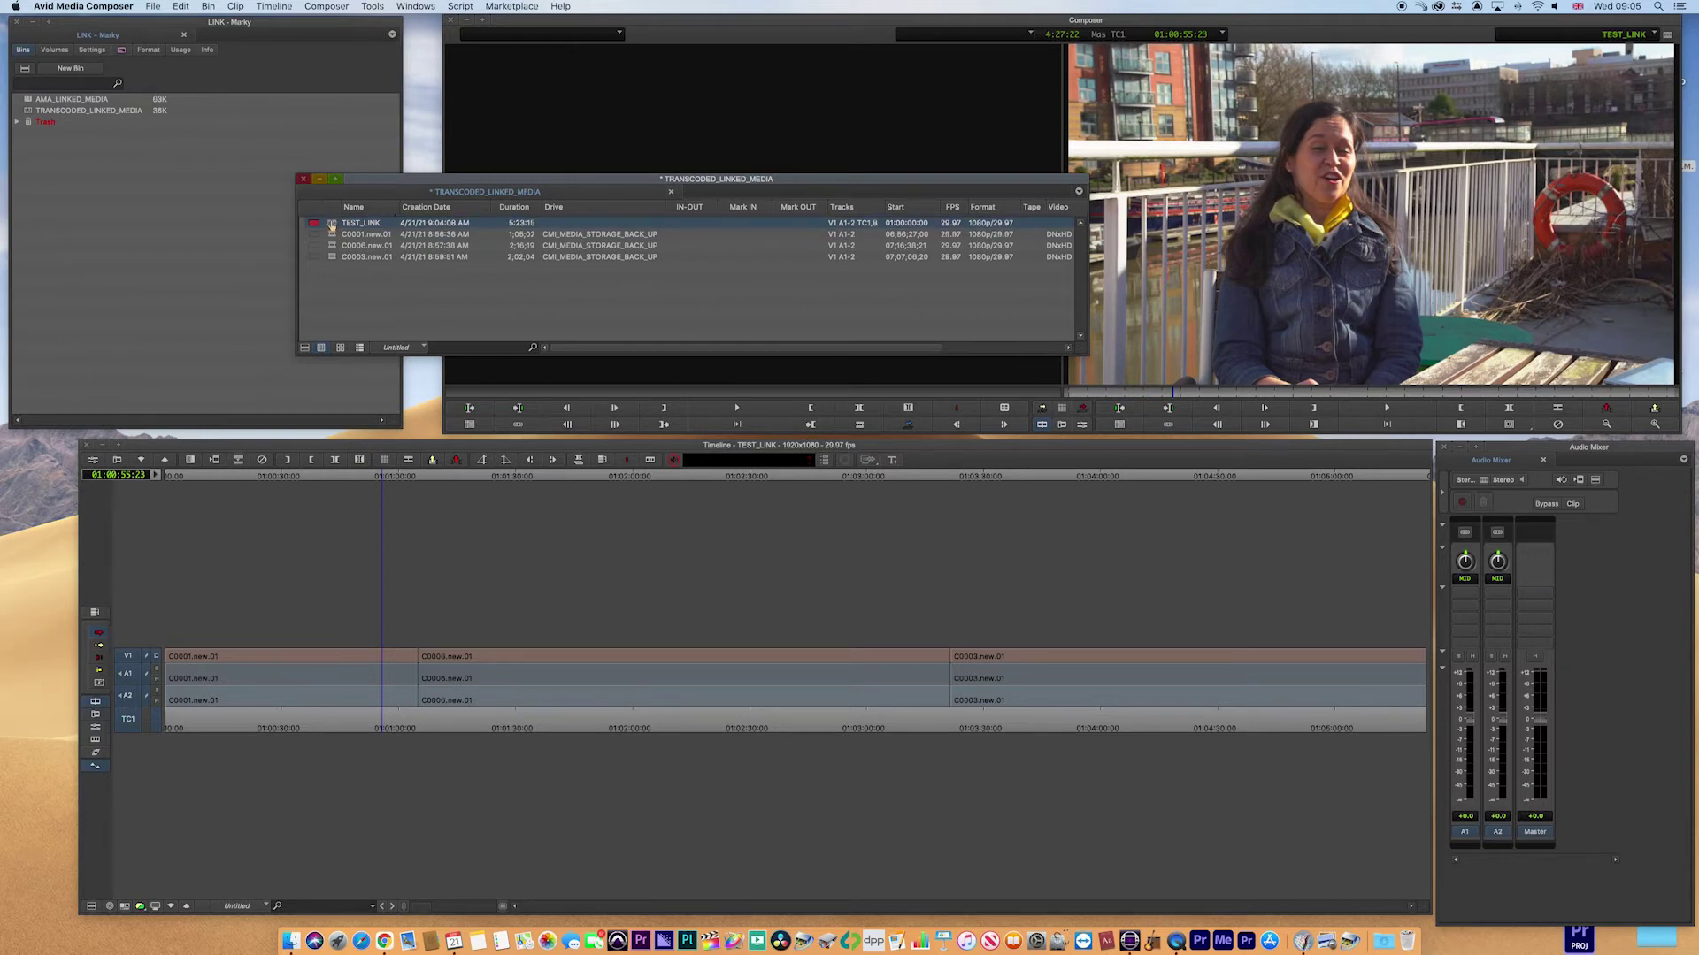
- Decompose TEST_LINK with Create New Sequence, accepting relink to new offline master clips
right_click(332, 225)
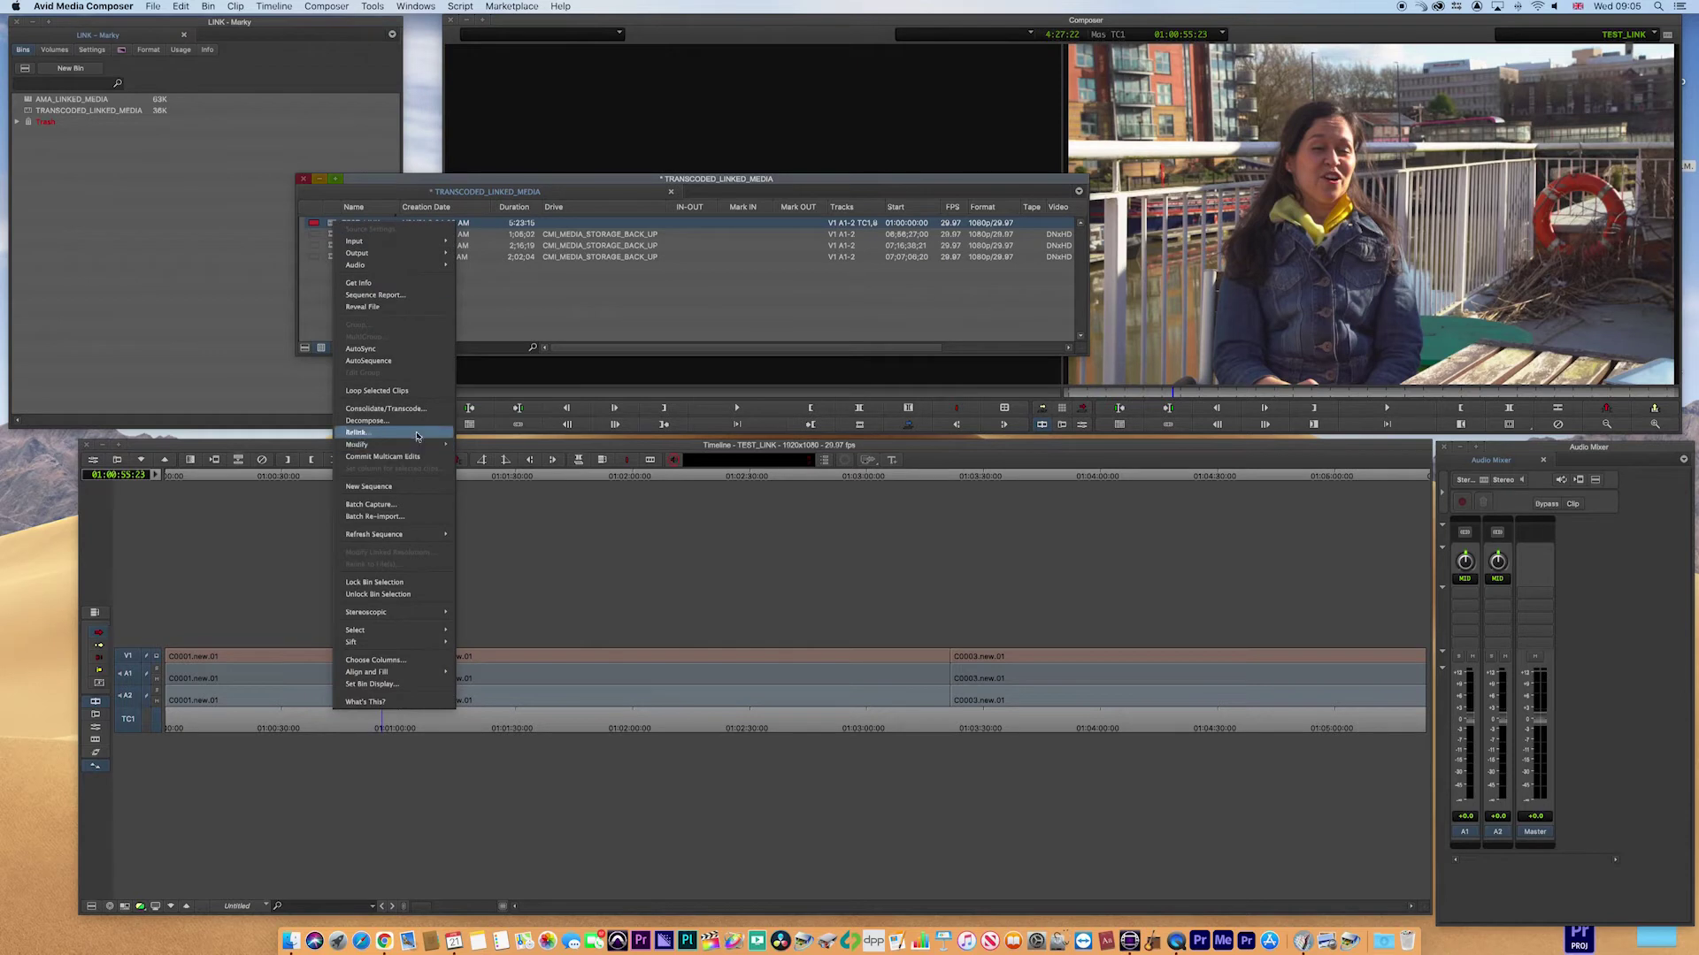
left_click(413, 421)
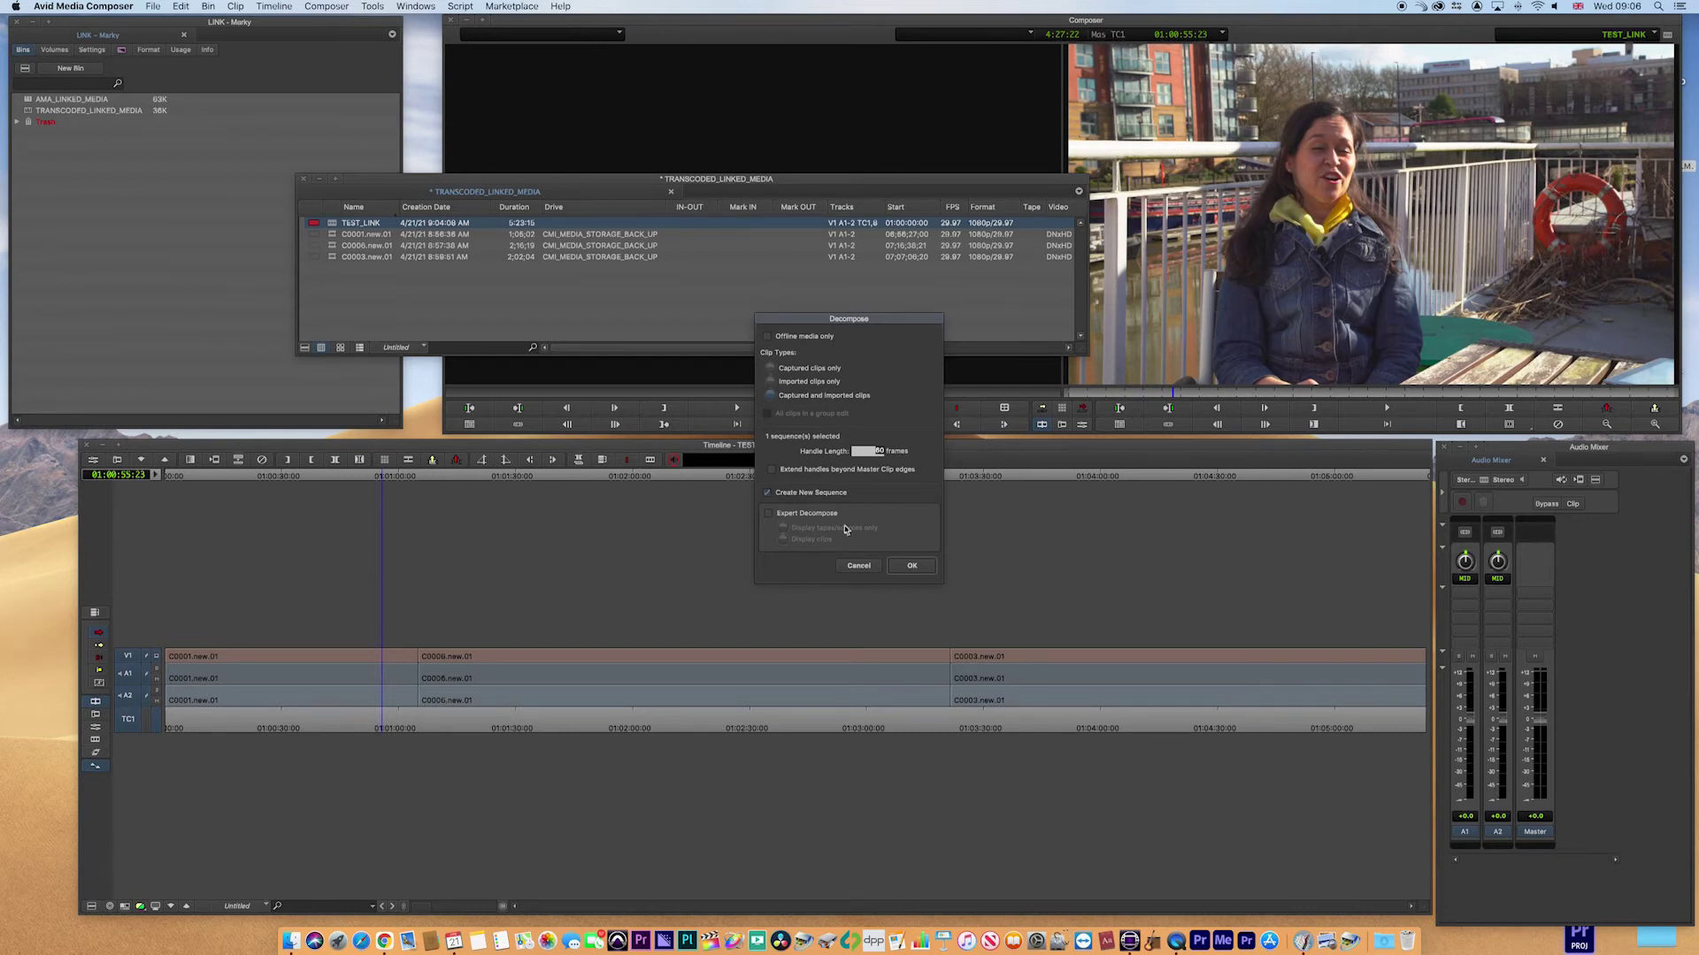
left_click(918, 569)
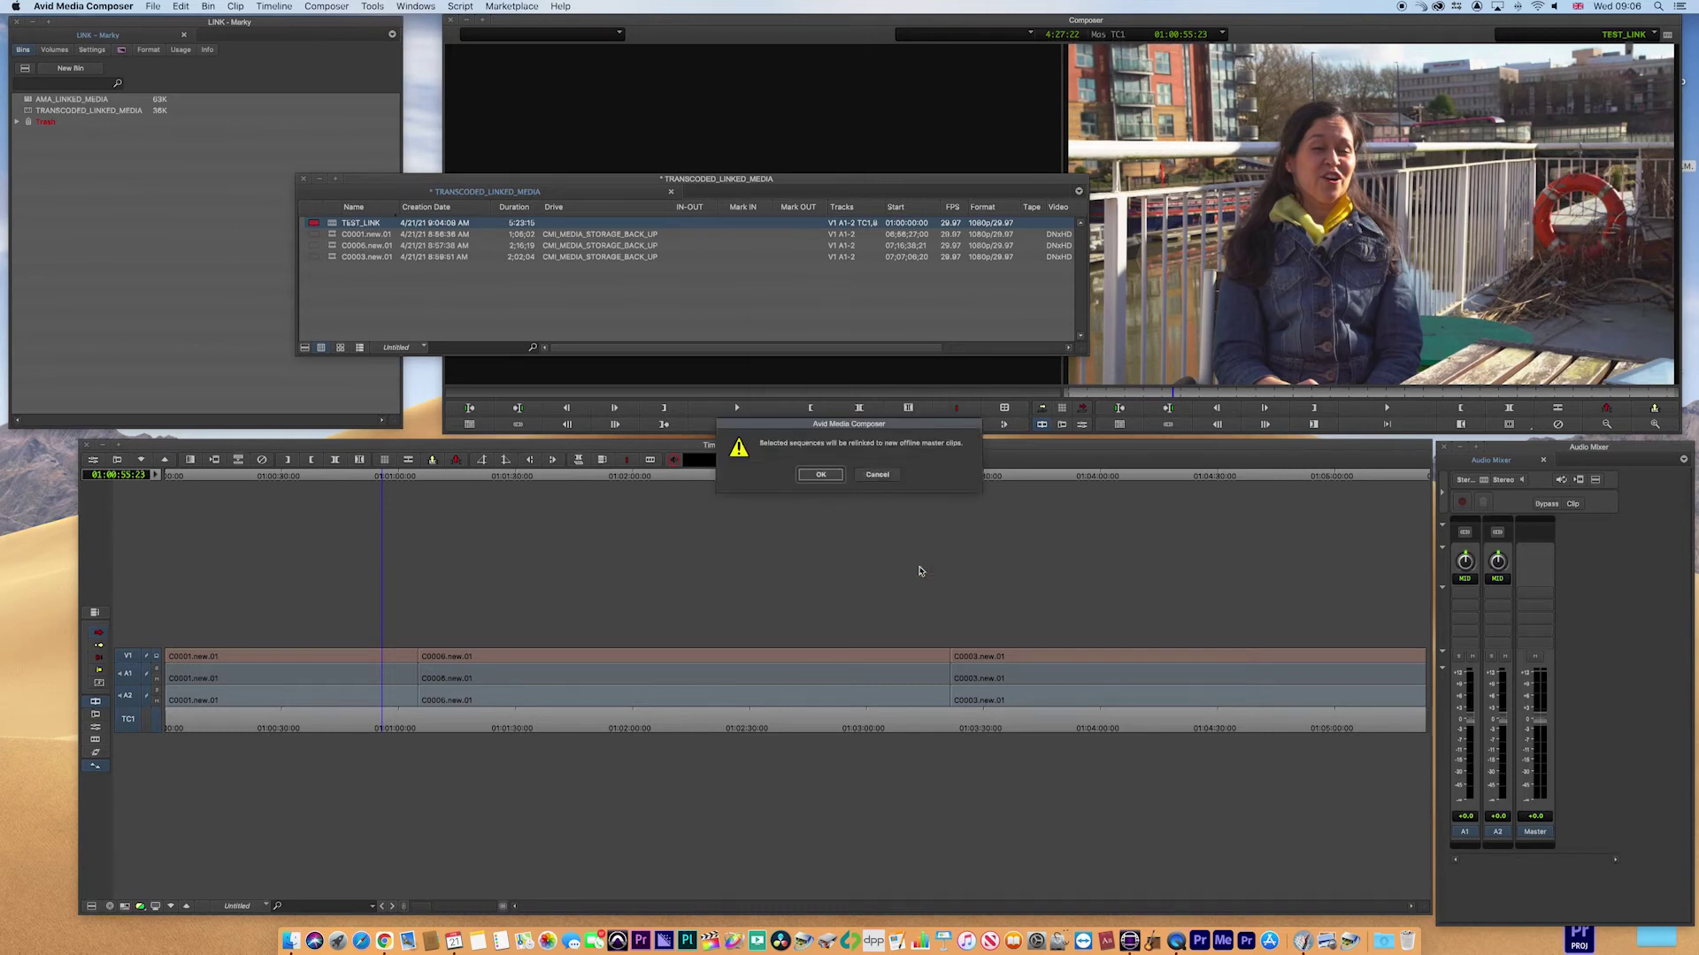
left_click(830, 480)
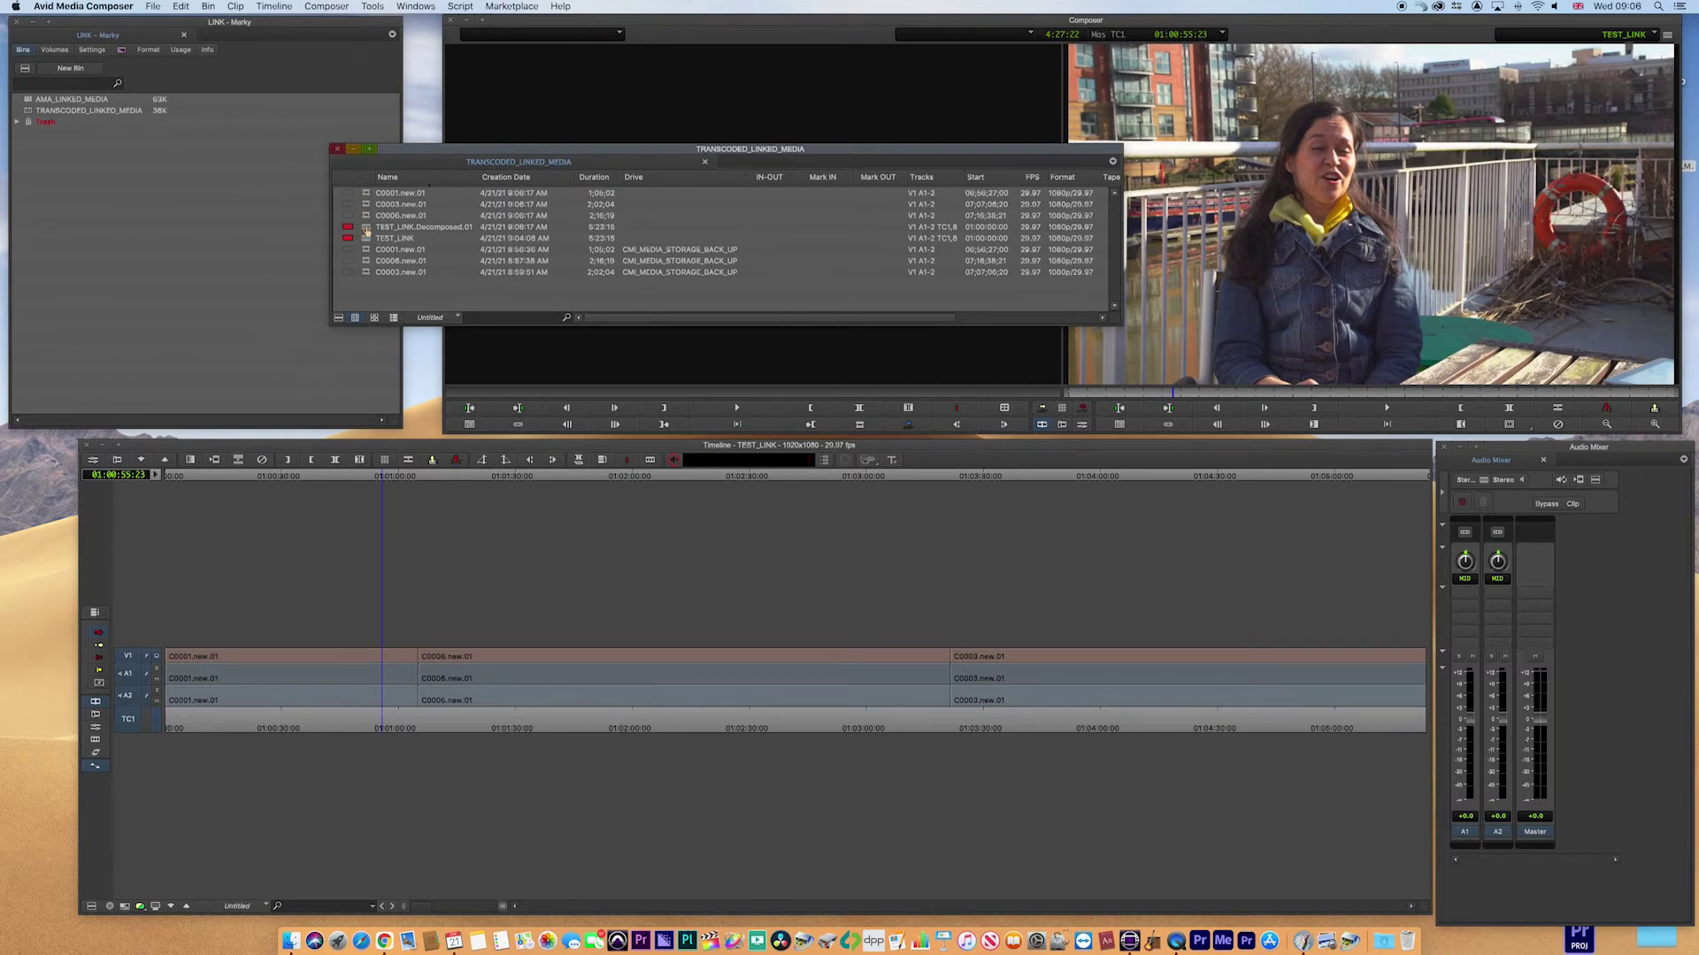
- Load TEST_LINK.Decomposed.01 into the timeline, park at 01:01:21:27, and reposition the transcoded bin
double_click(367, 228)
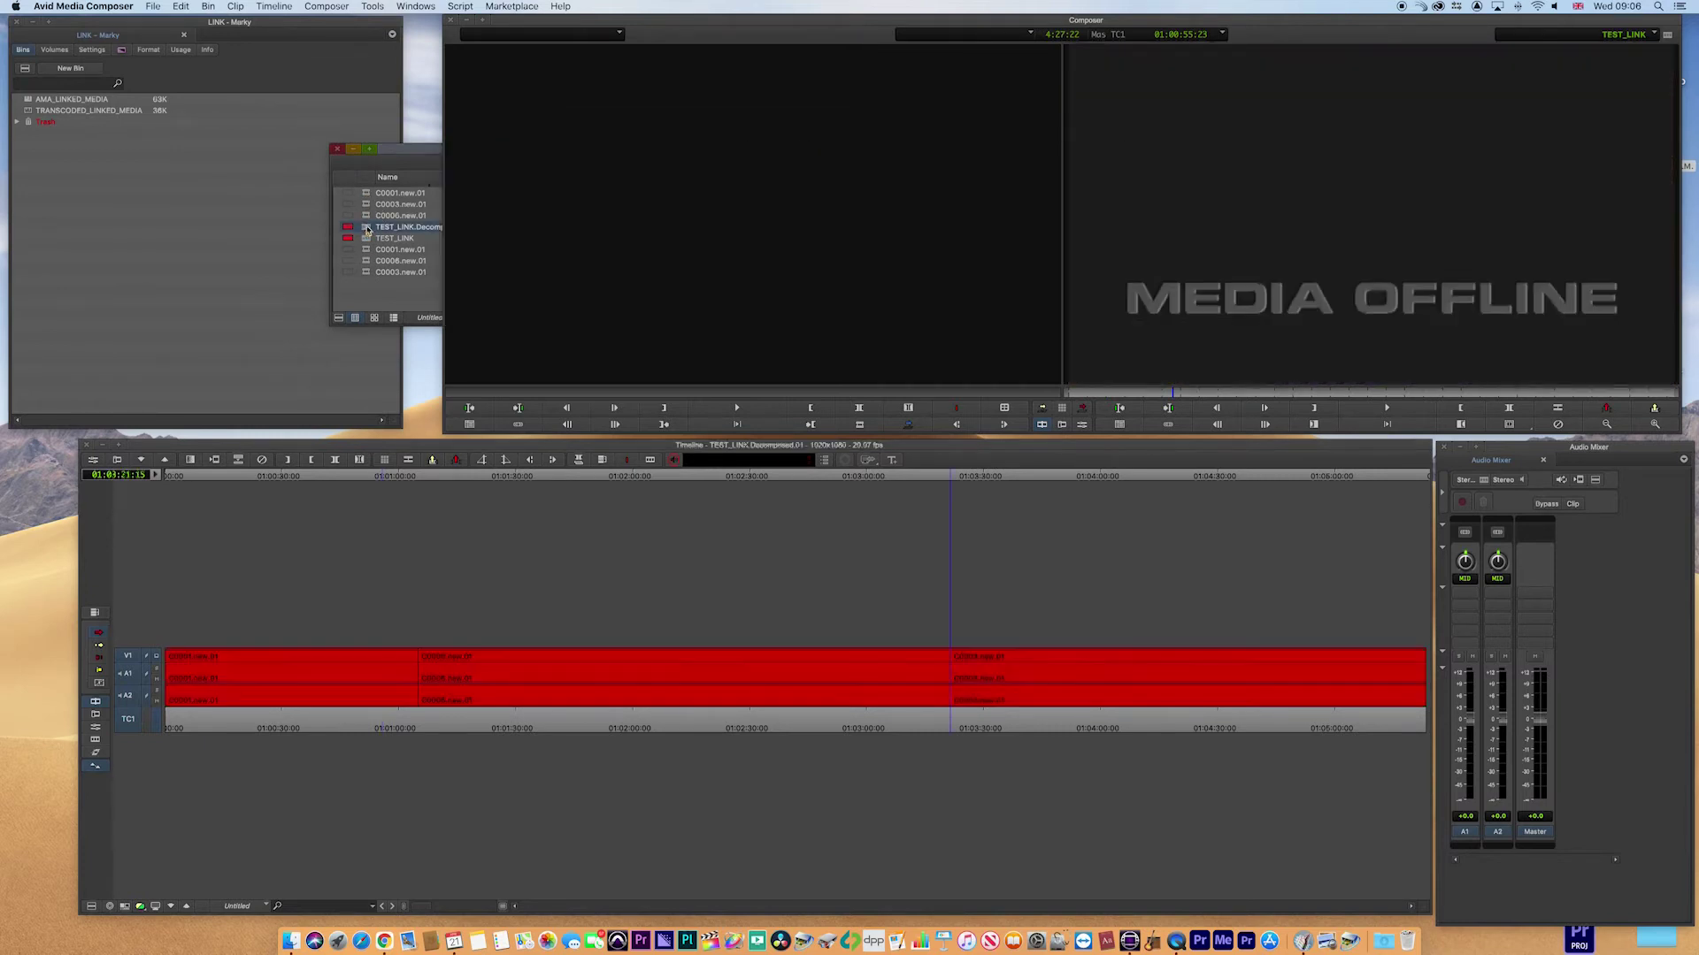
left_click(484, 722)
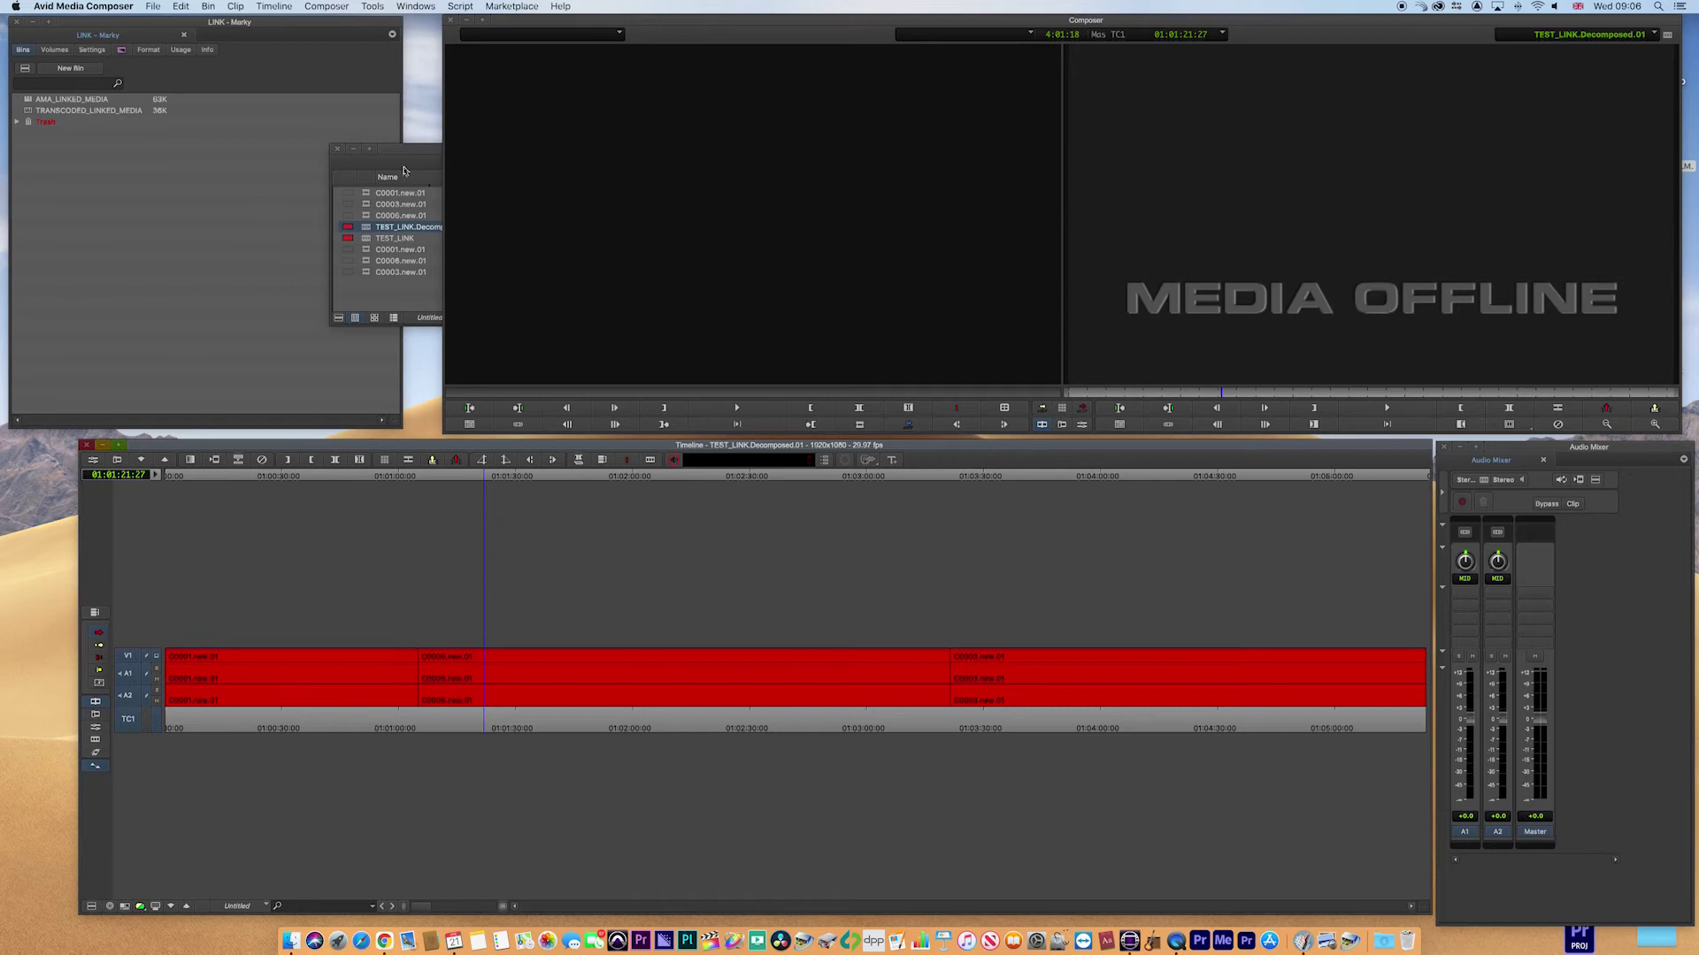
left_click_drag(396, 147, 442, 236)
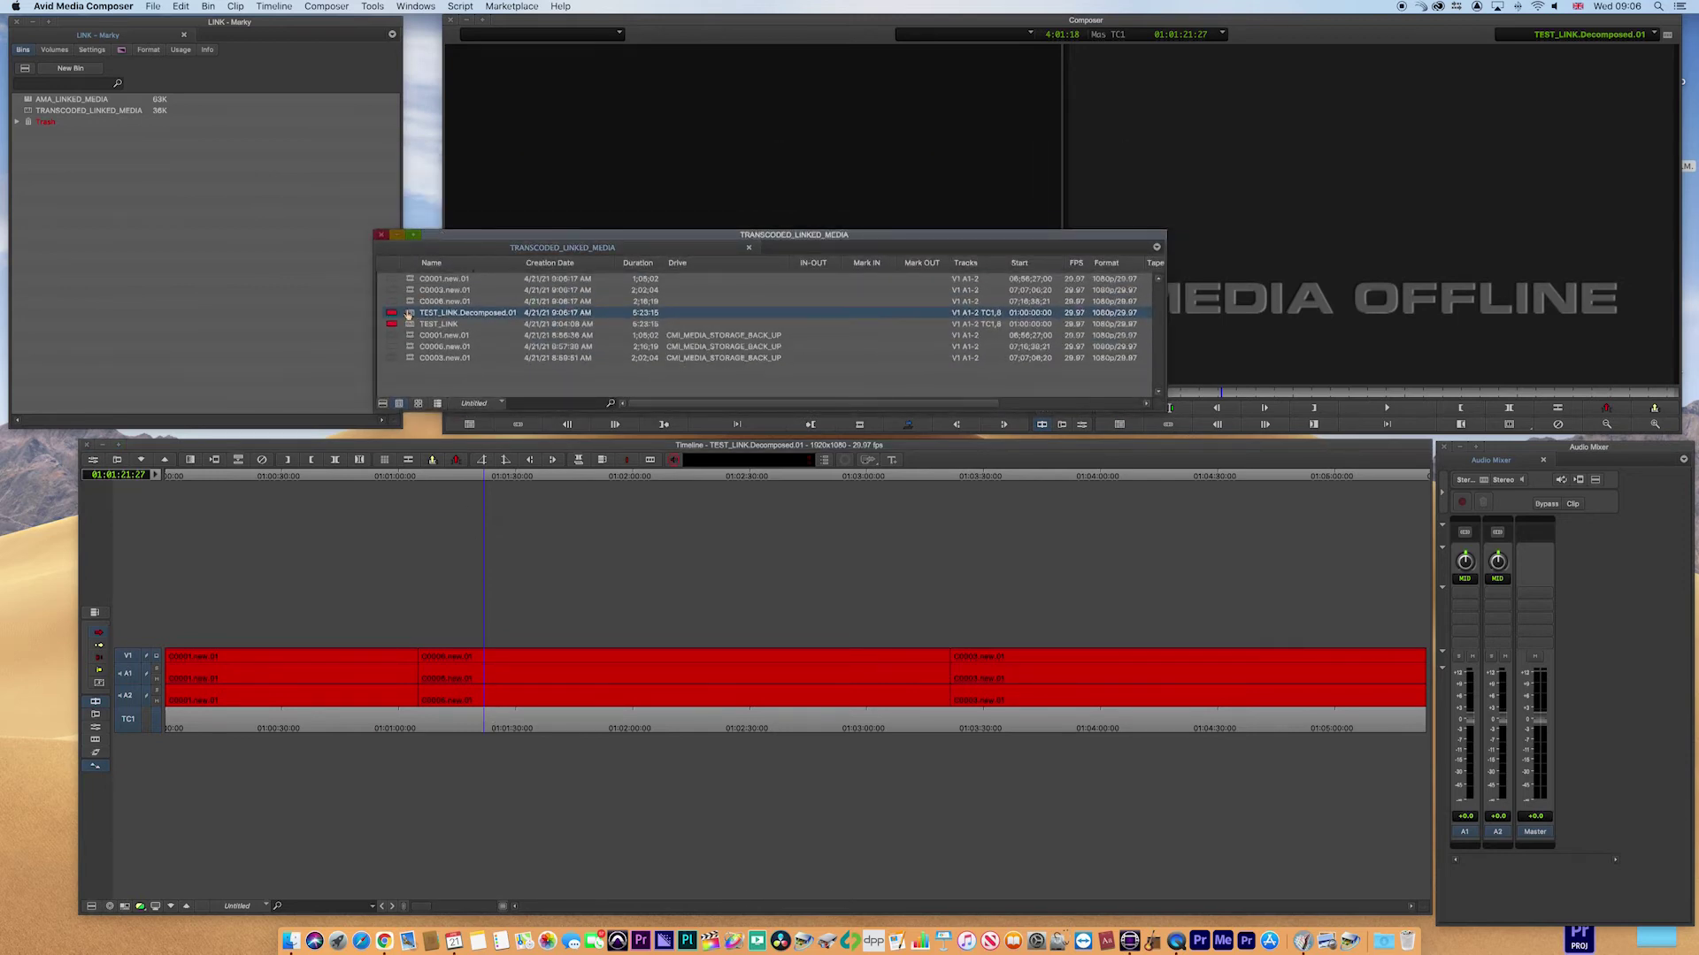
left_click_drag(463, 247, 432, 285)
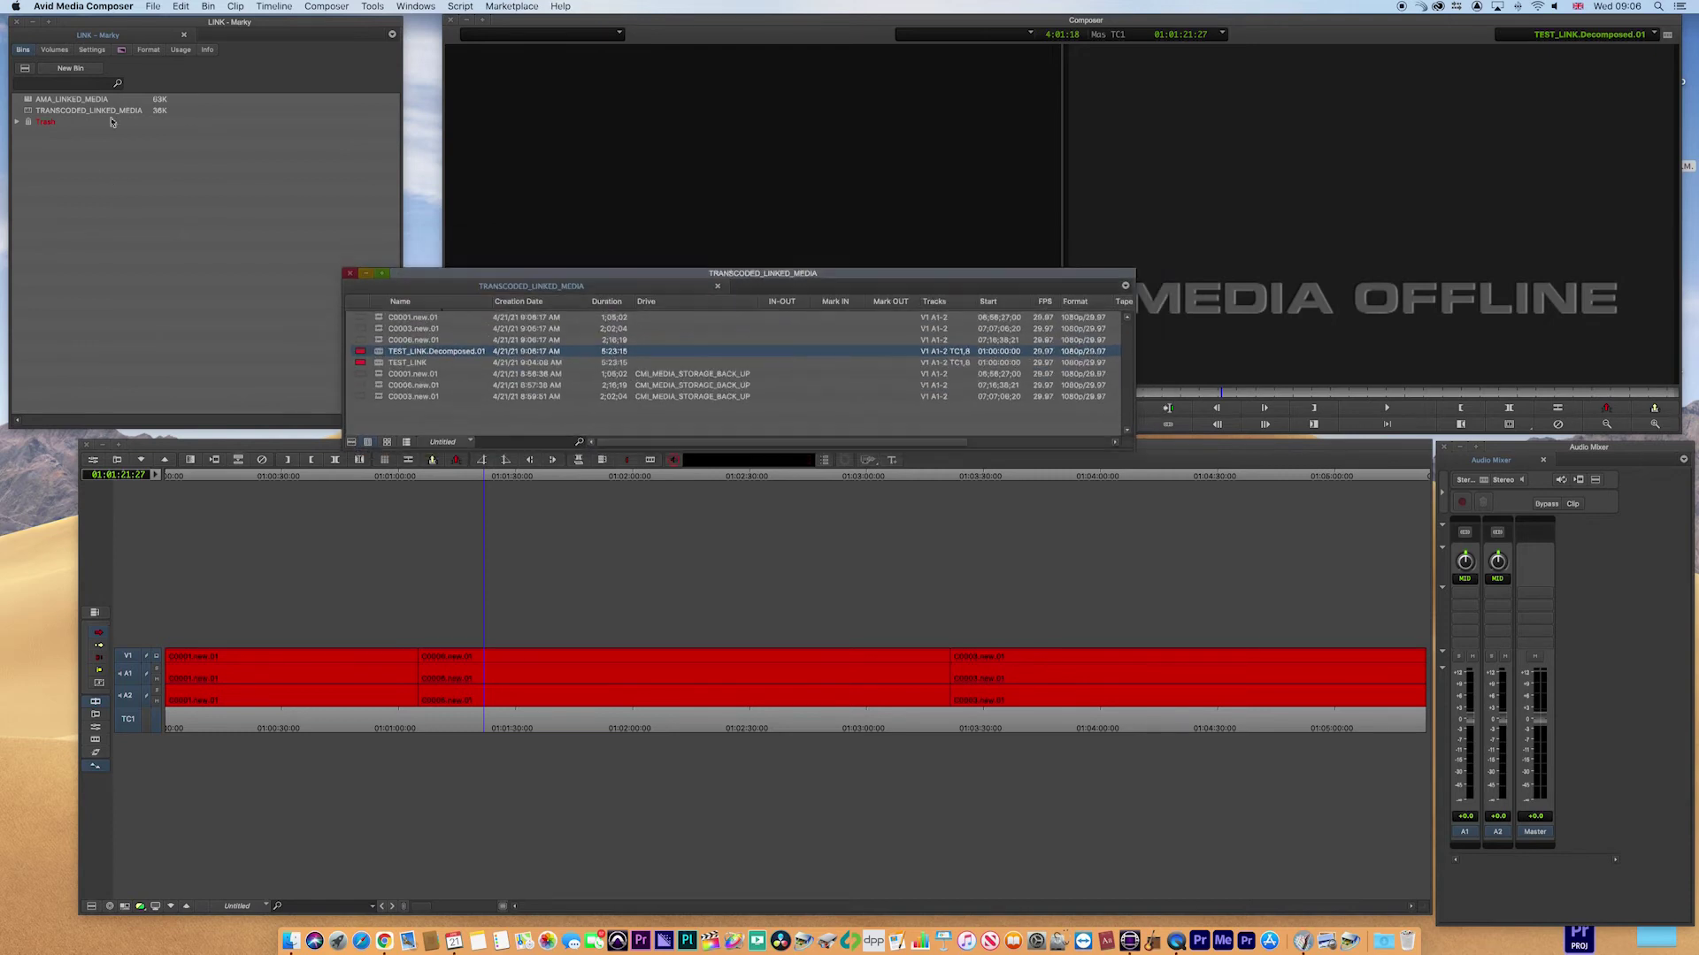
- Reopen AMA_LINKED_MEDIA beside the transcoded bin and select UHD clips C0003, C0001 and C0006
double_click(29, 102)
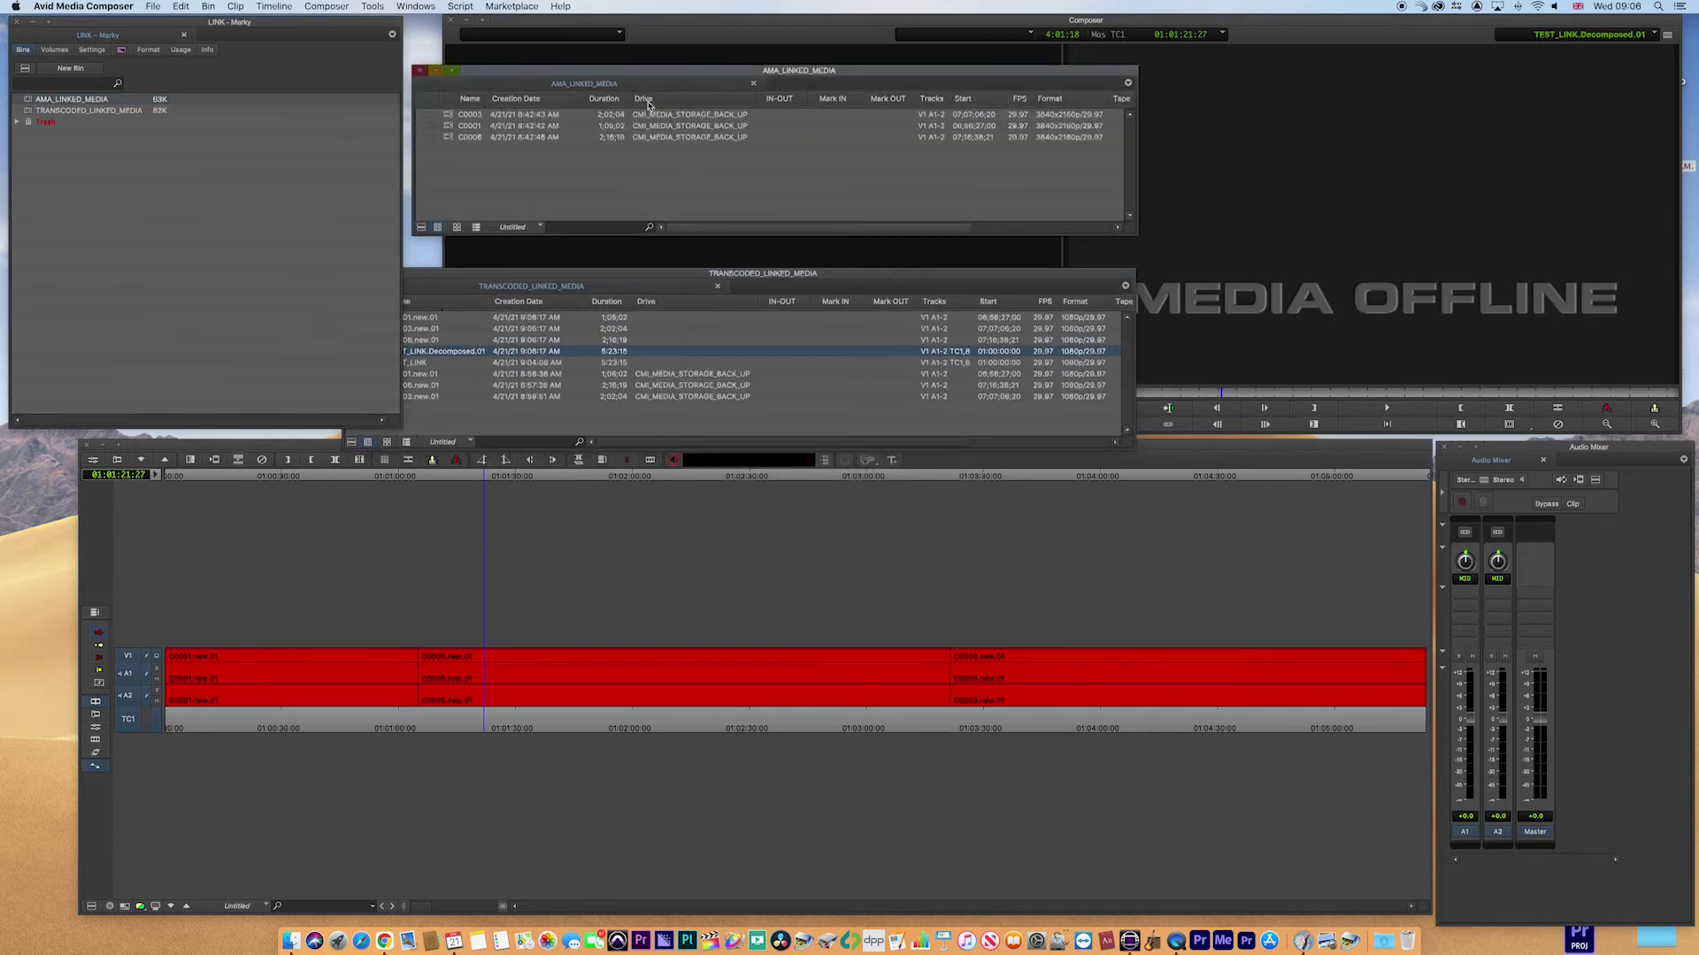
left_click_drag(634, 73, 458, 88)
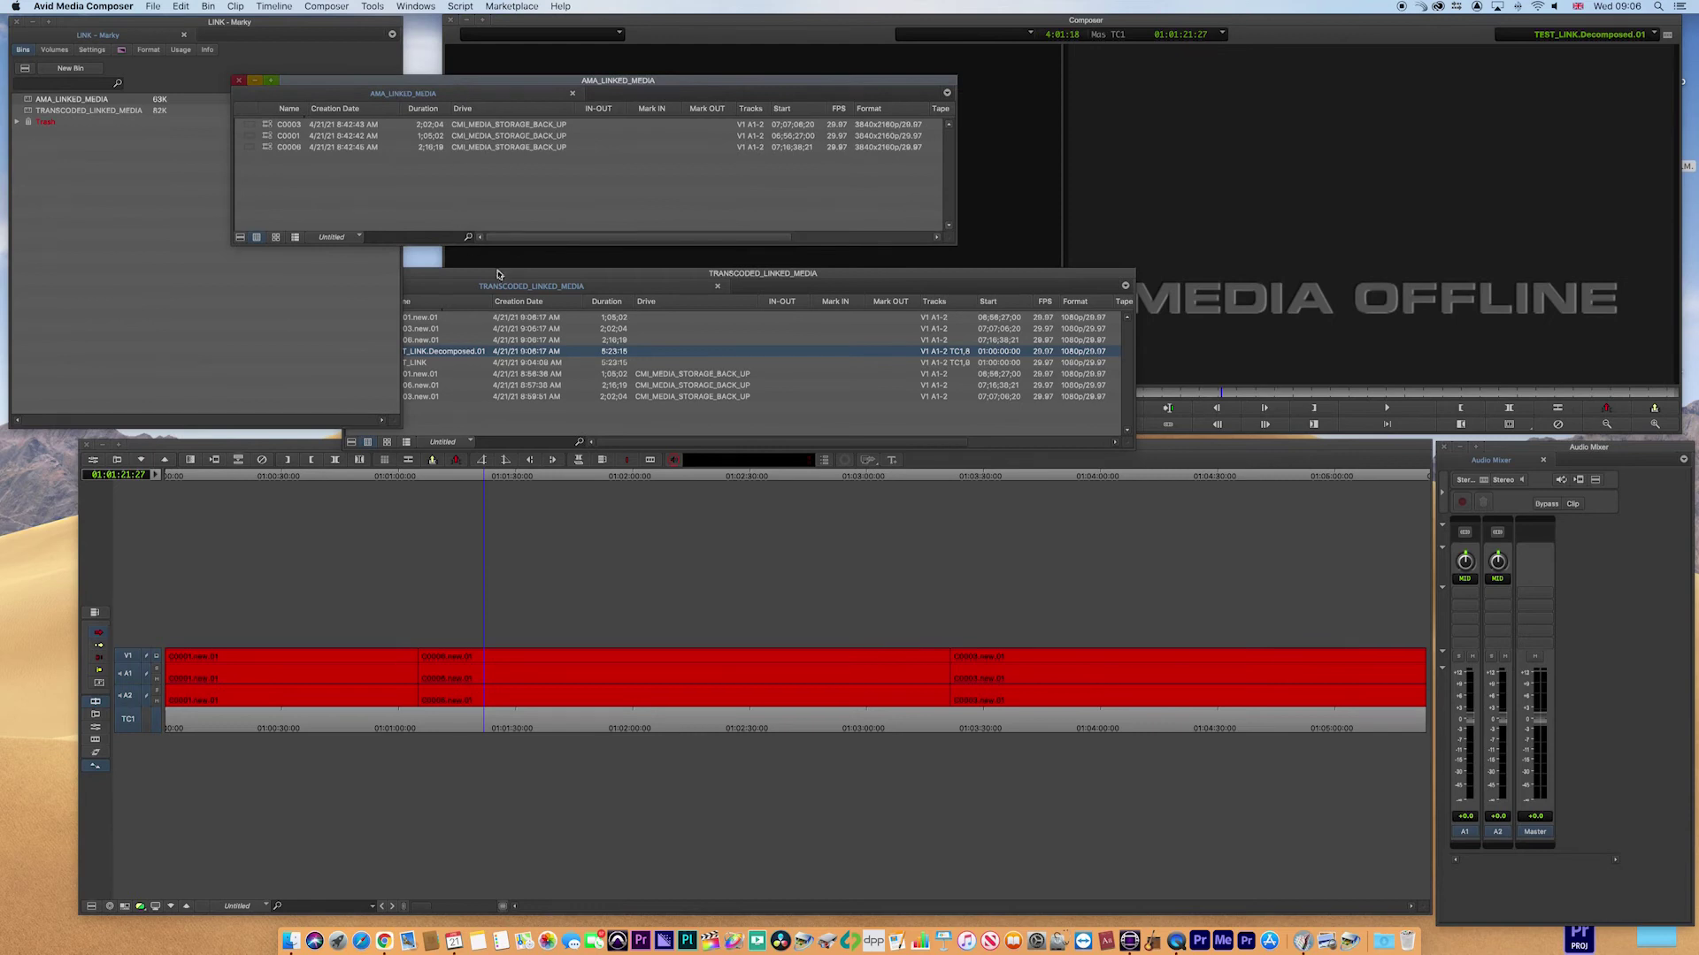
left_click_drag(496, 281, 384, 278)
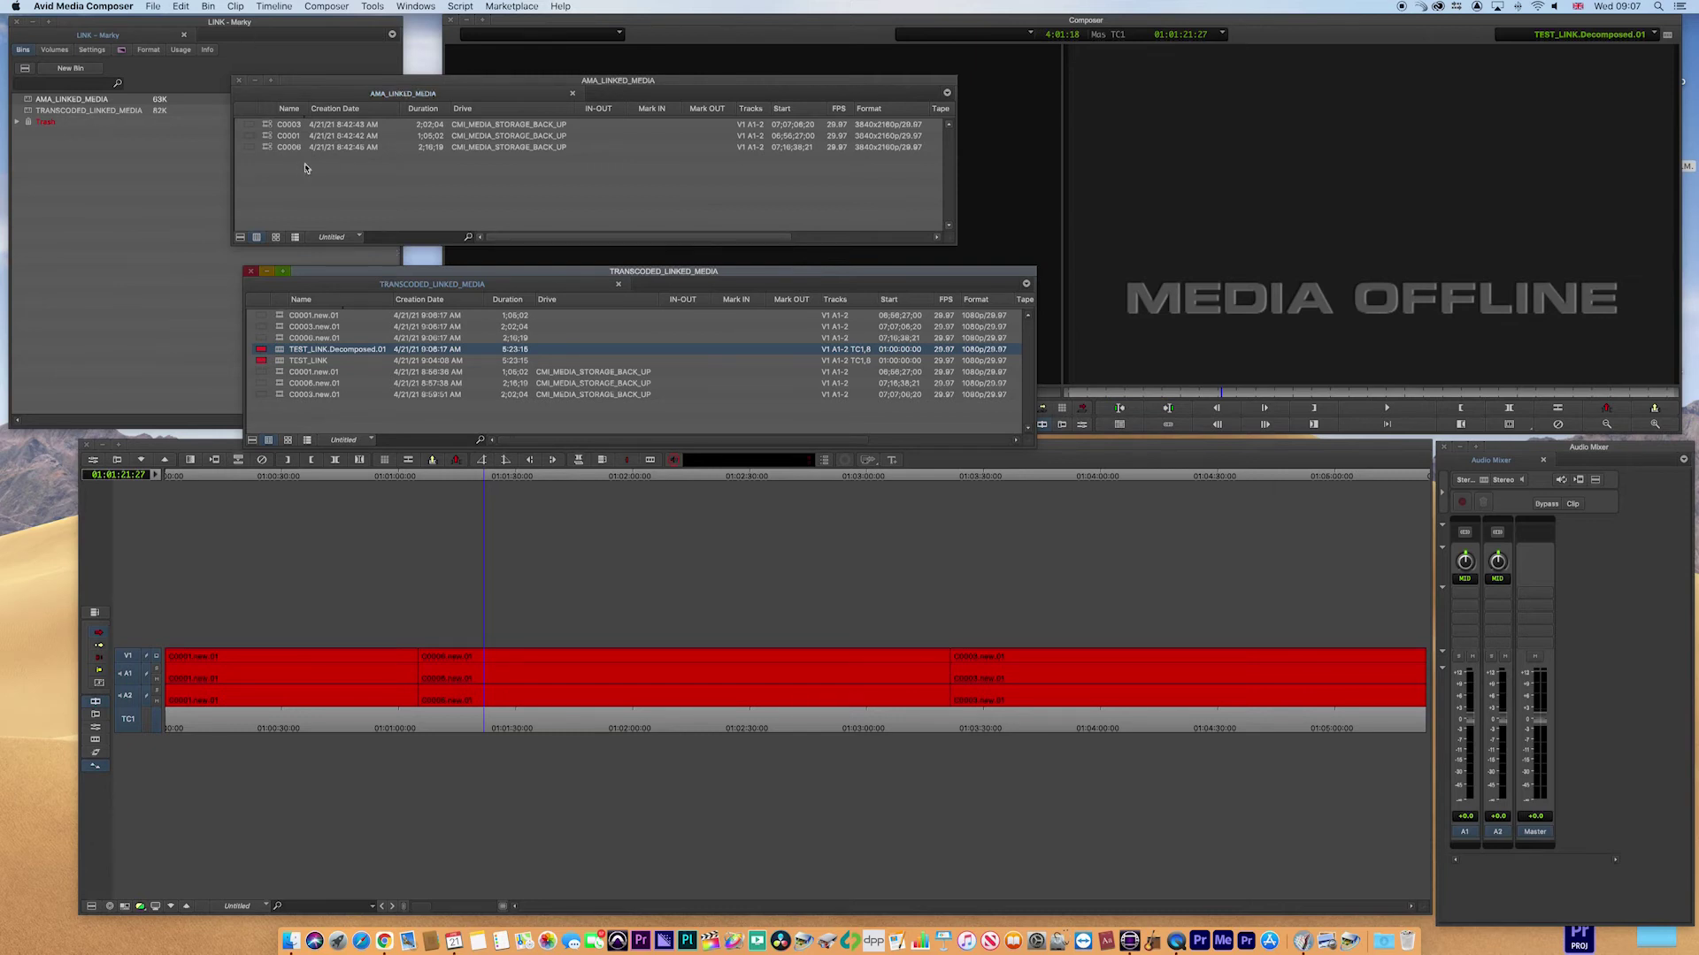
left_click(269, 125)
left_click(268, 148, "shift")
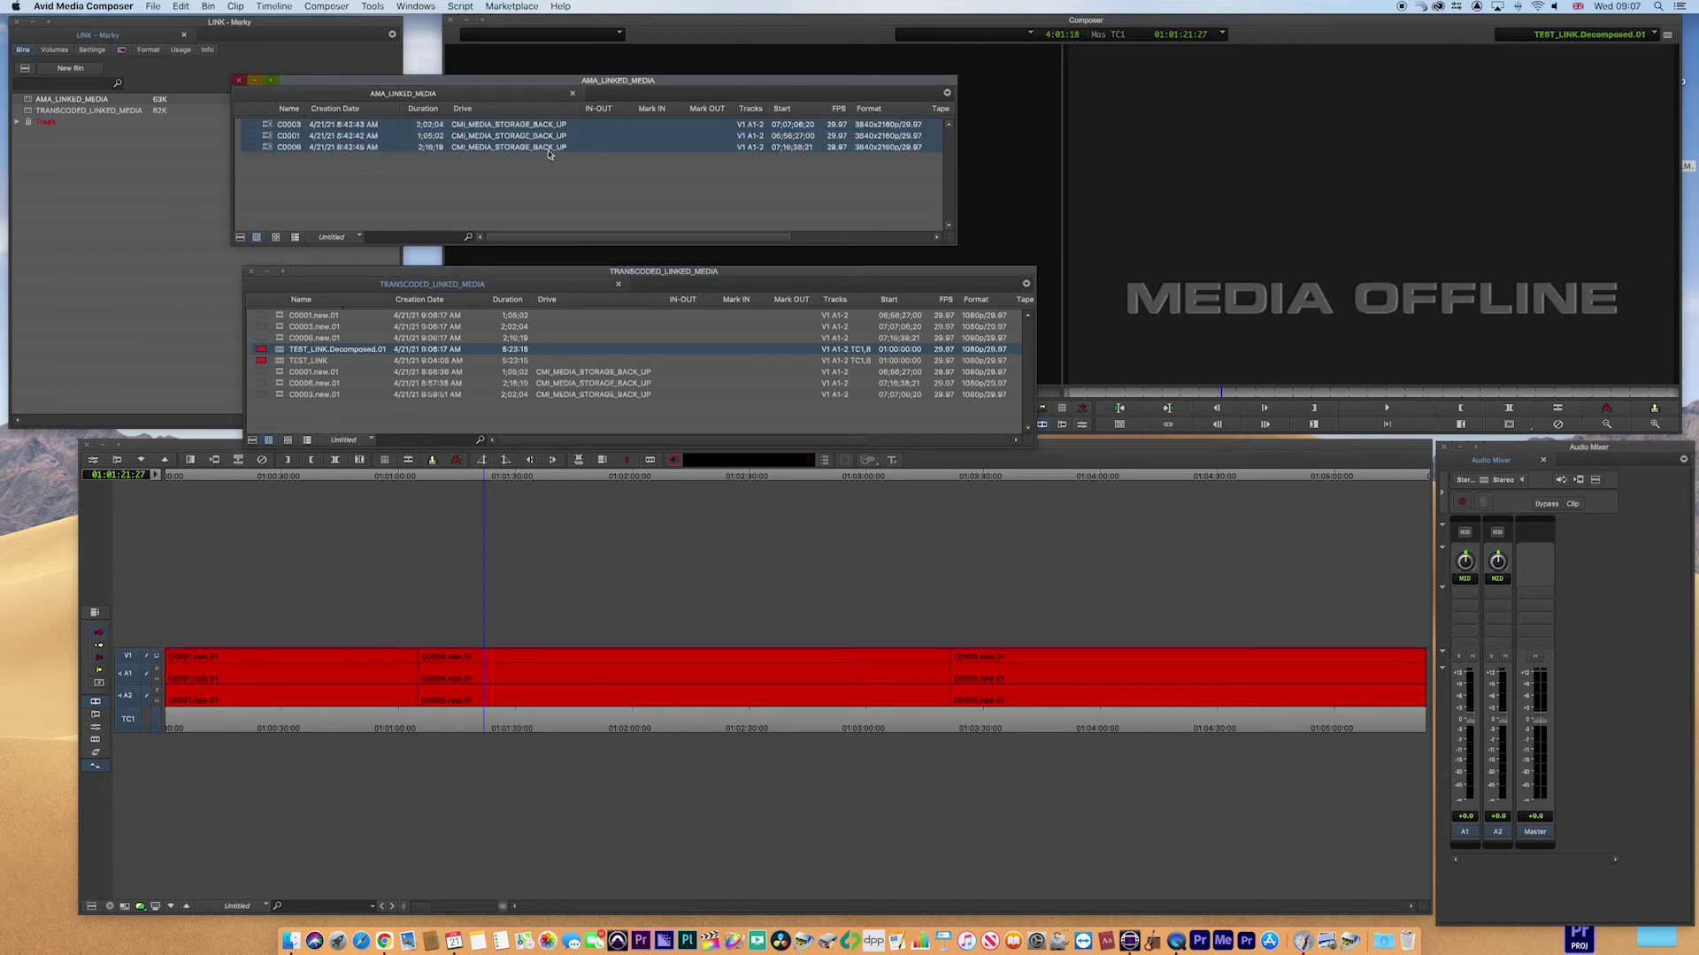
left_click(283, 350)
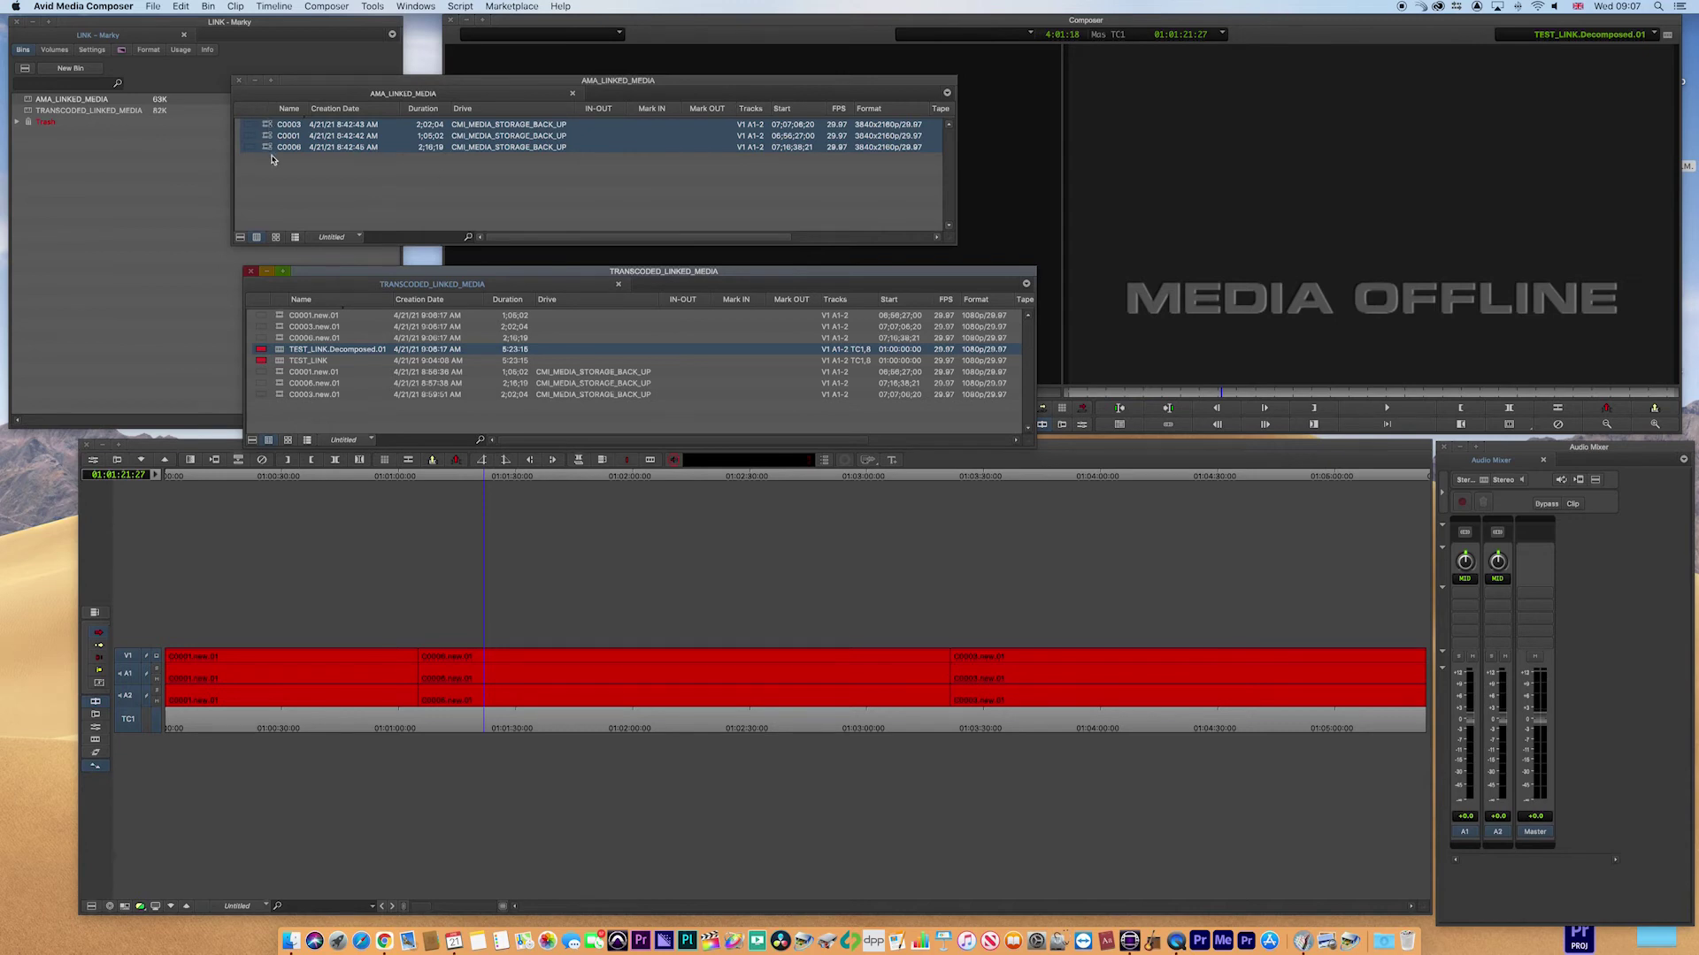
- Open Relink for TEST_LINK.Decomposed.01, trying Media on drive, then Selected items in ALL open bins
right_click(282, 353)
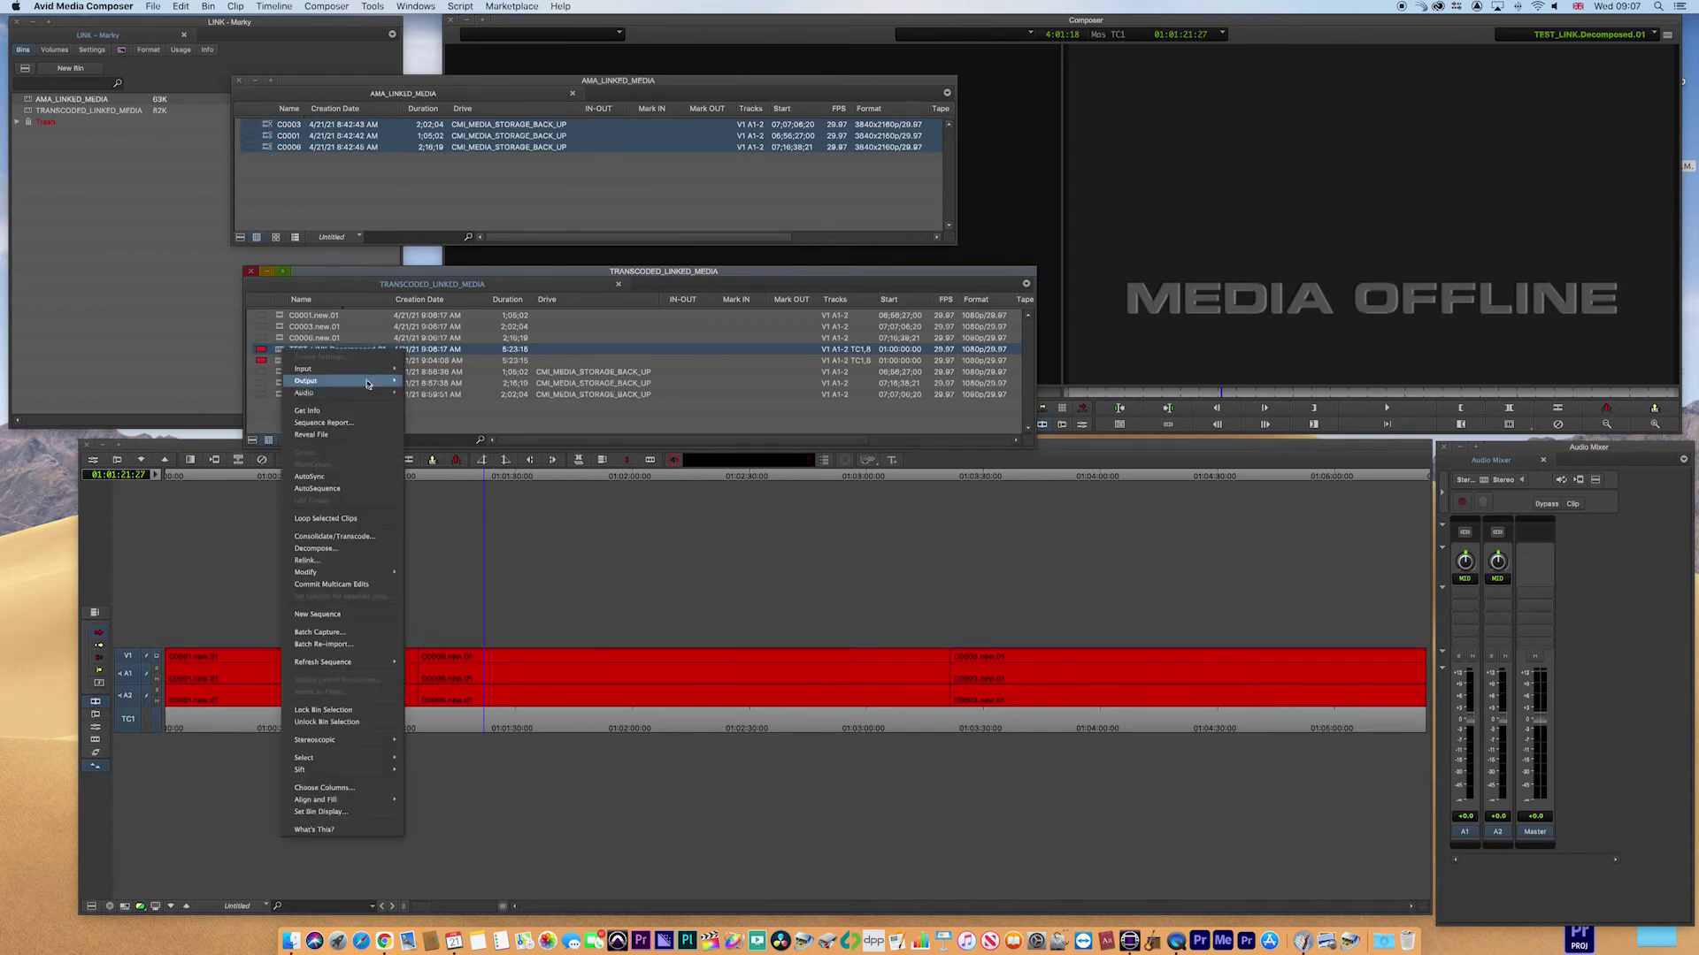
left_click(369, 561)
left_click_drag(802, 181, 932, 152)
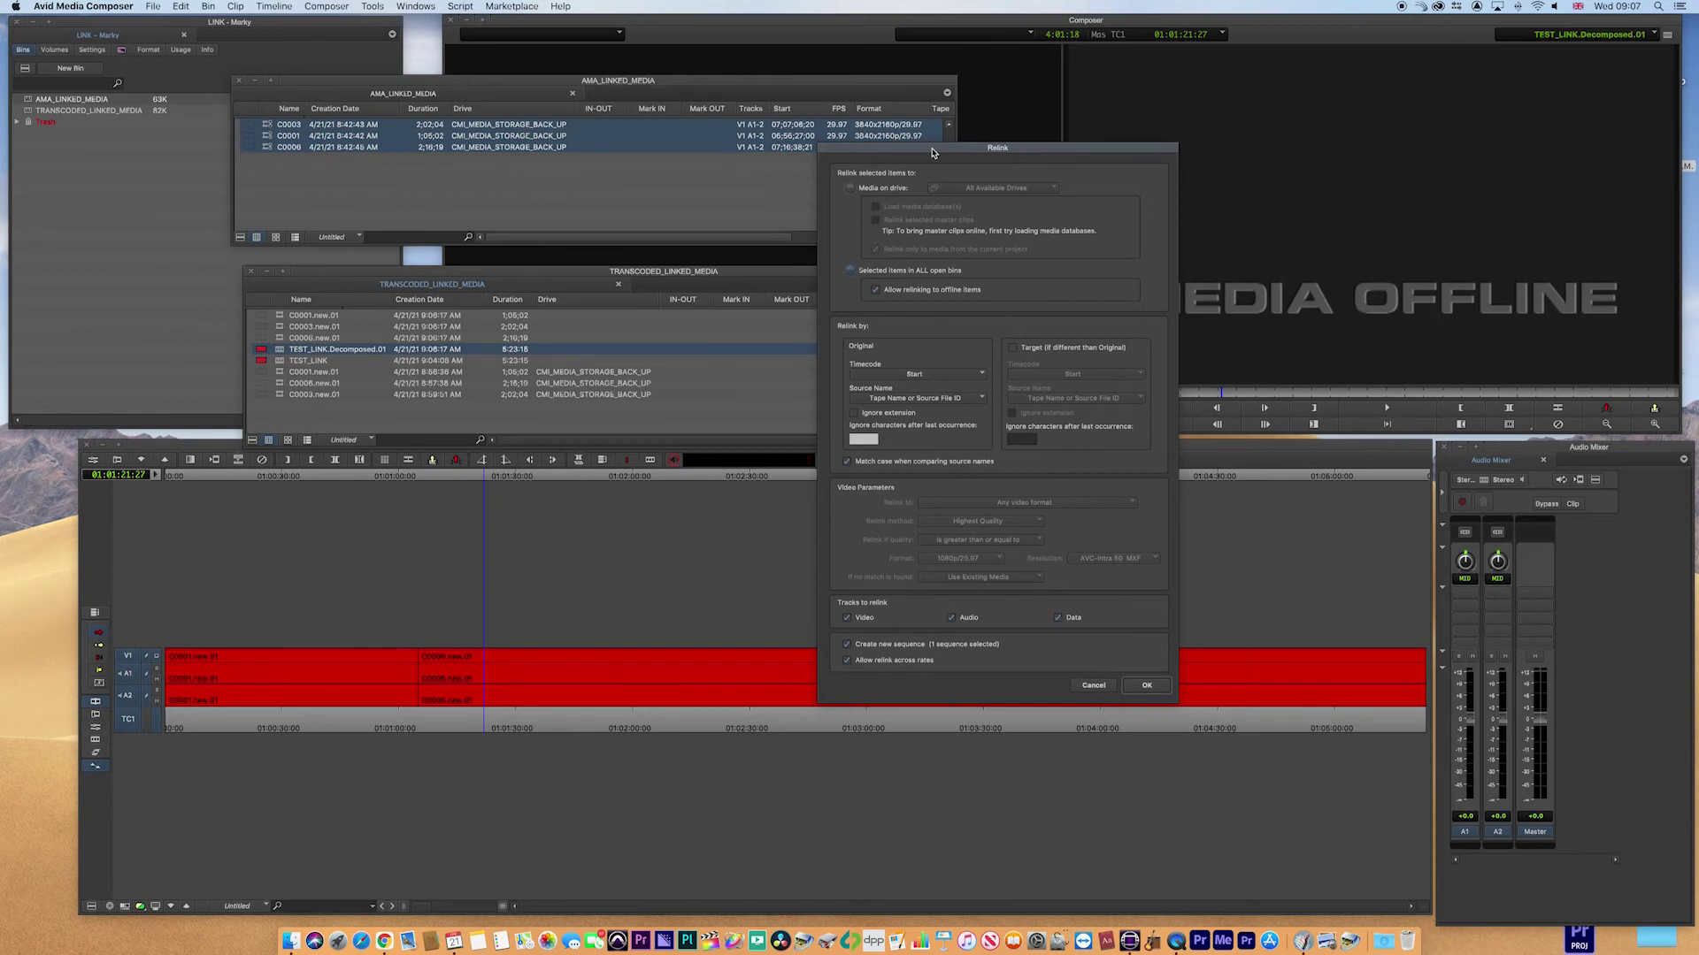
left_click_drag(932, 152, 967, 167)
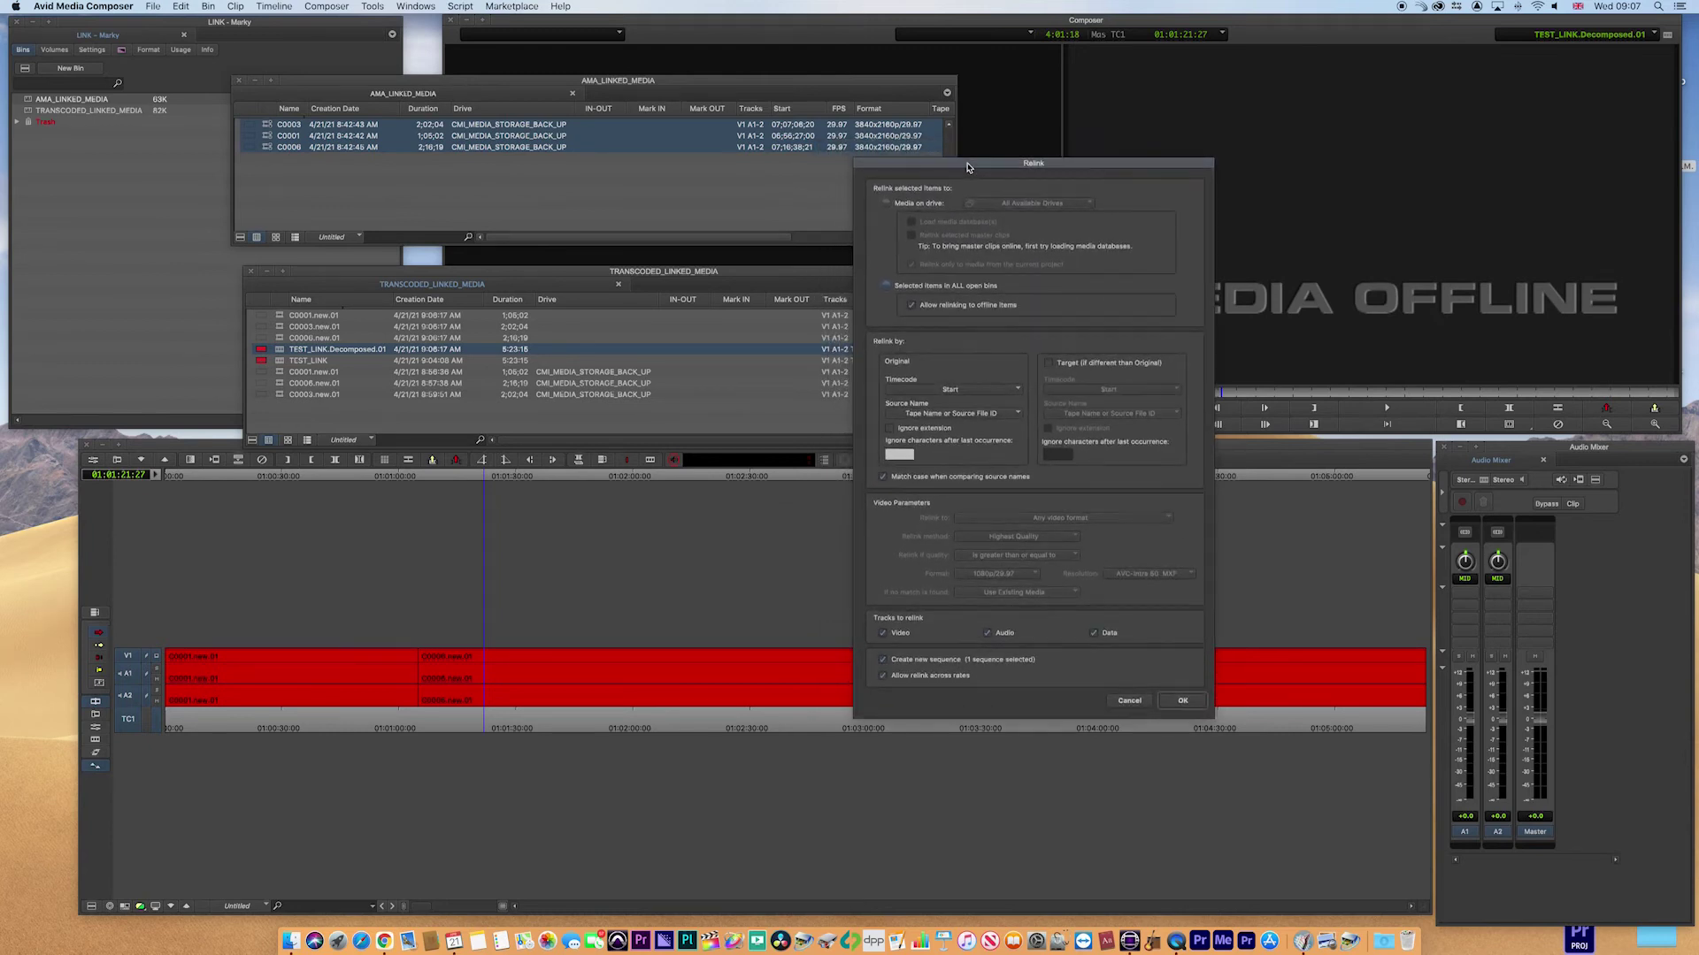
left_click(886, 208)
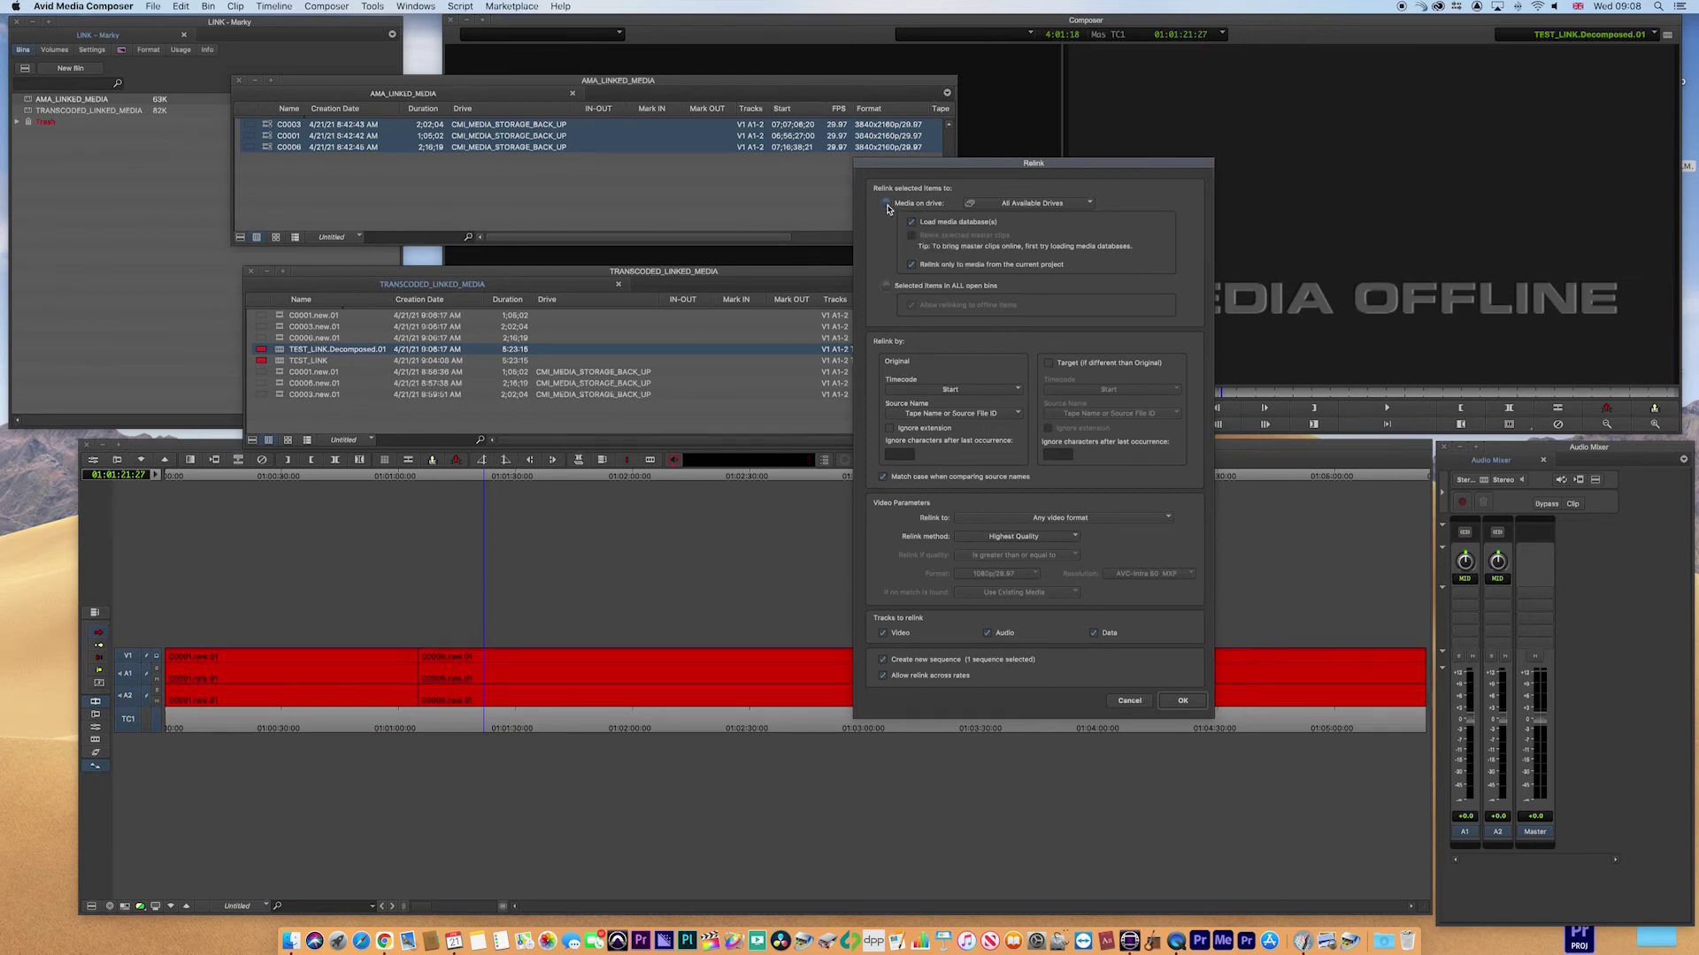
left_click(887, 287)
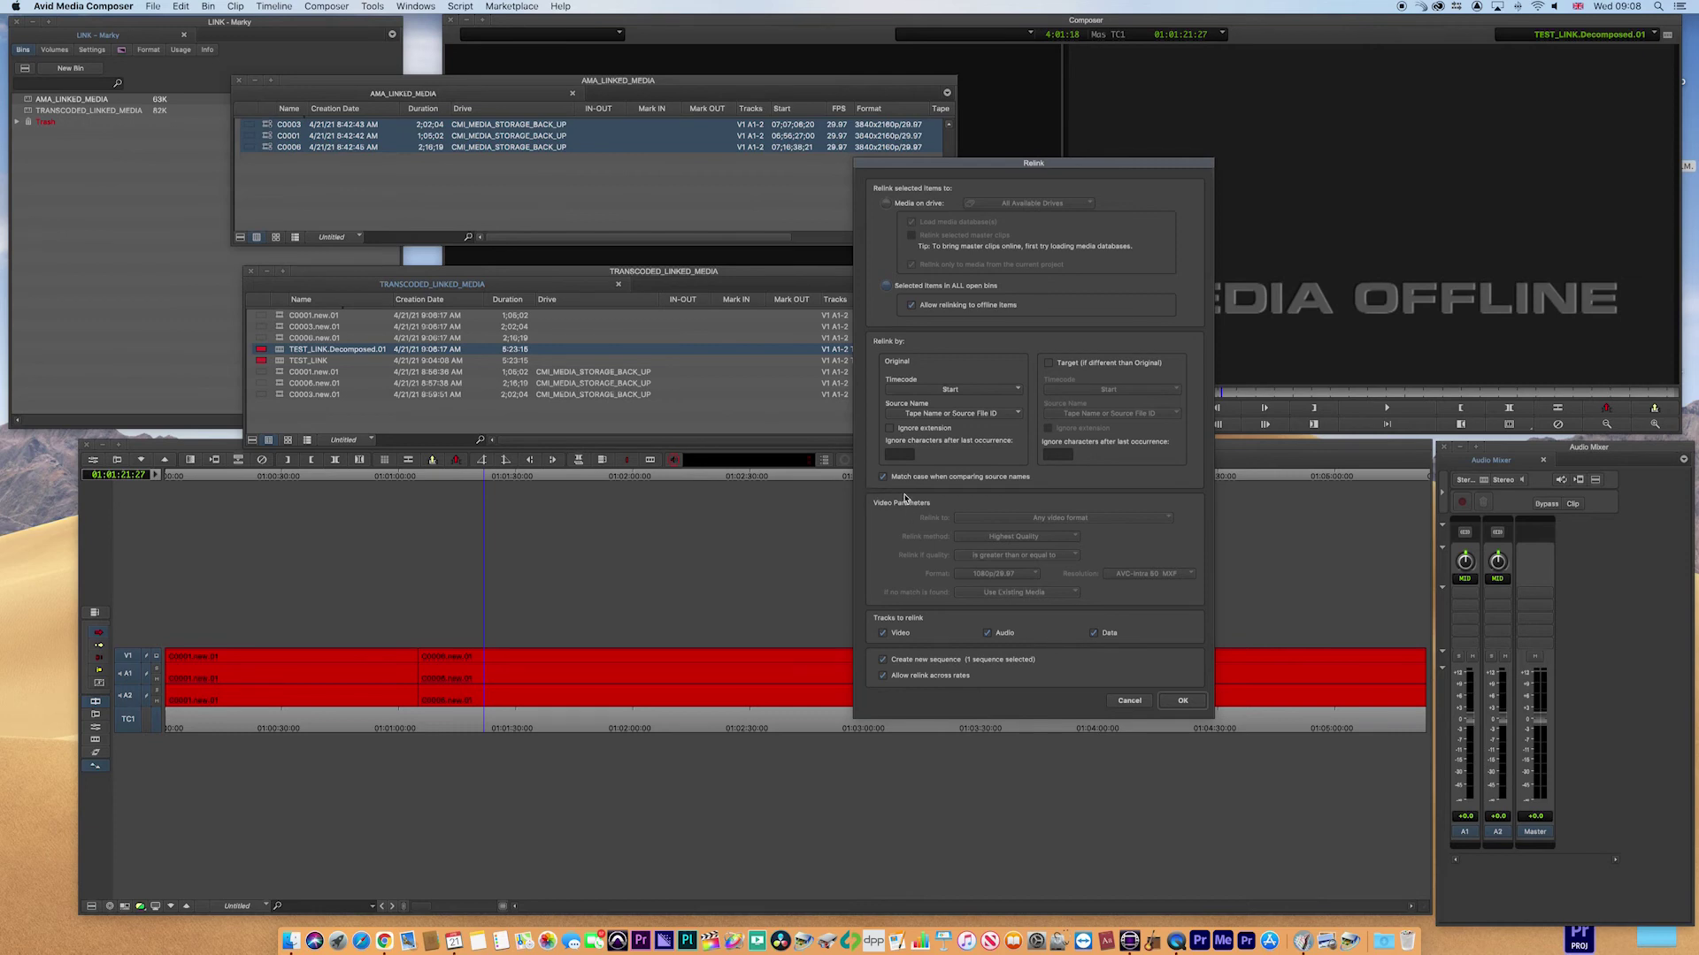
- Set Relink to: Any HD video format and choose Selected items in ALL open bins
left_click(886, 205)
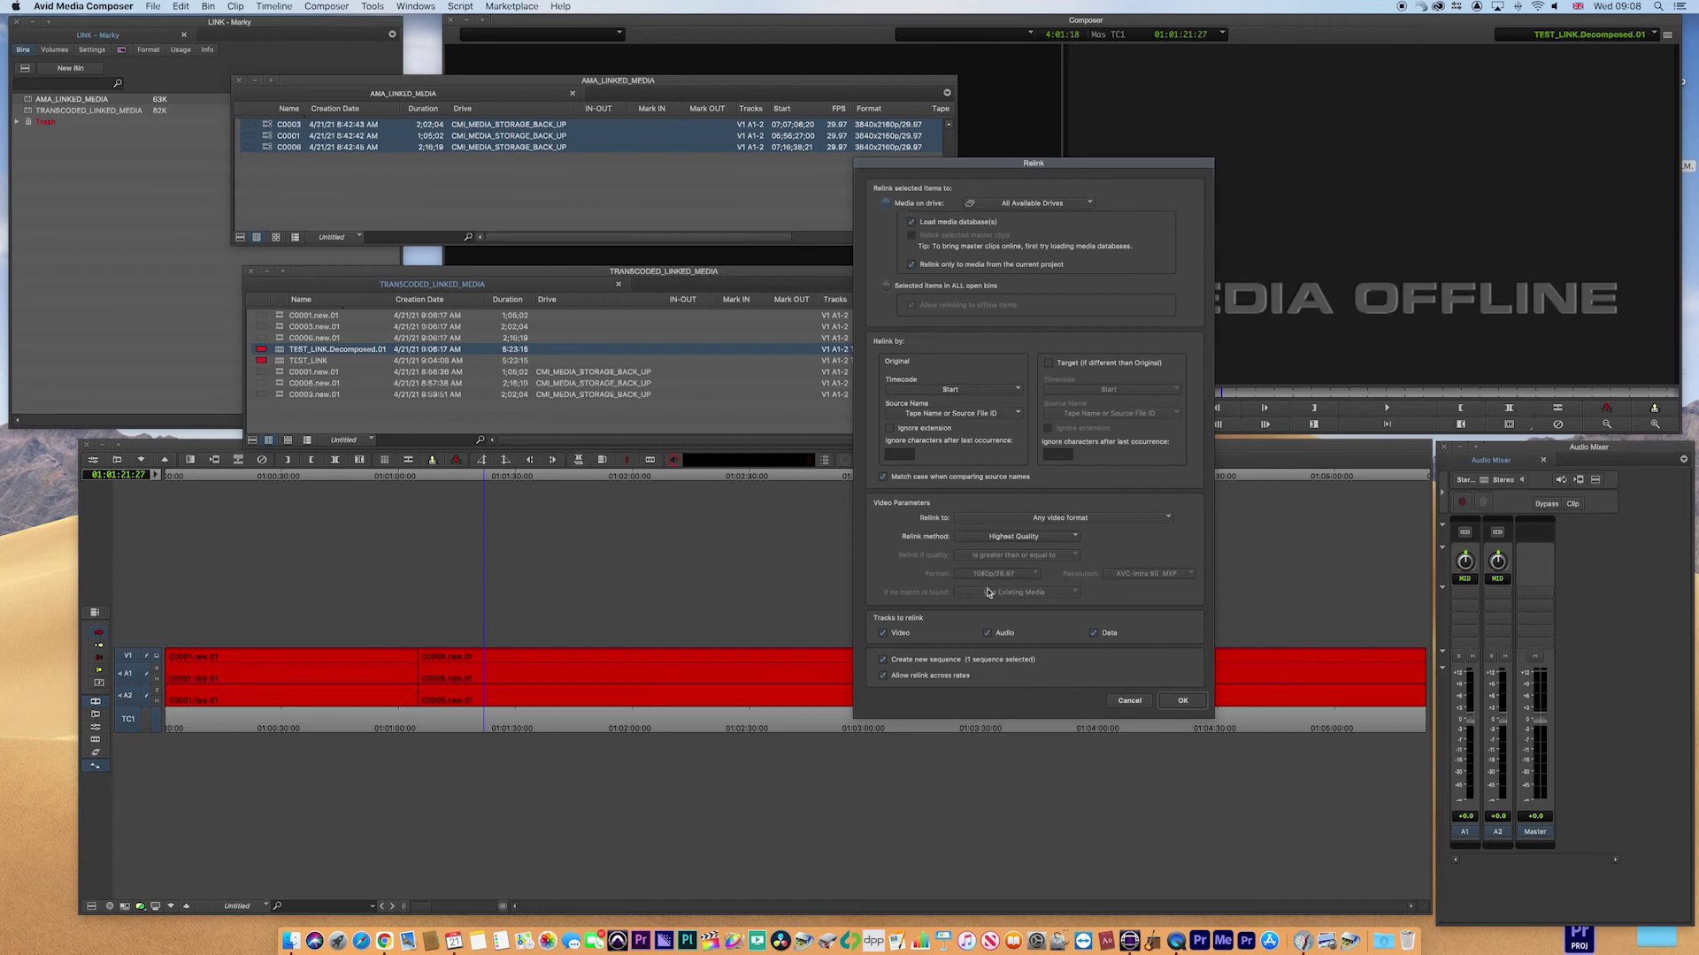
left_click(1006, 520)
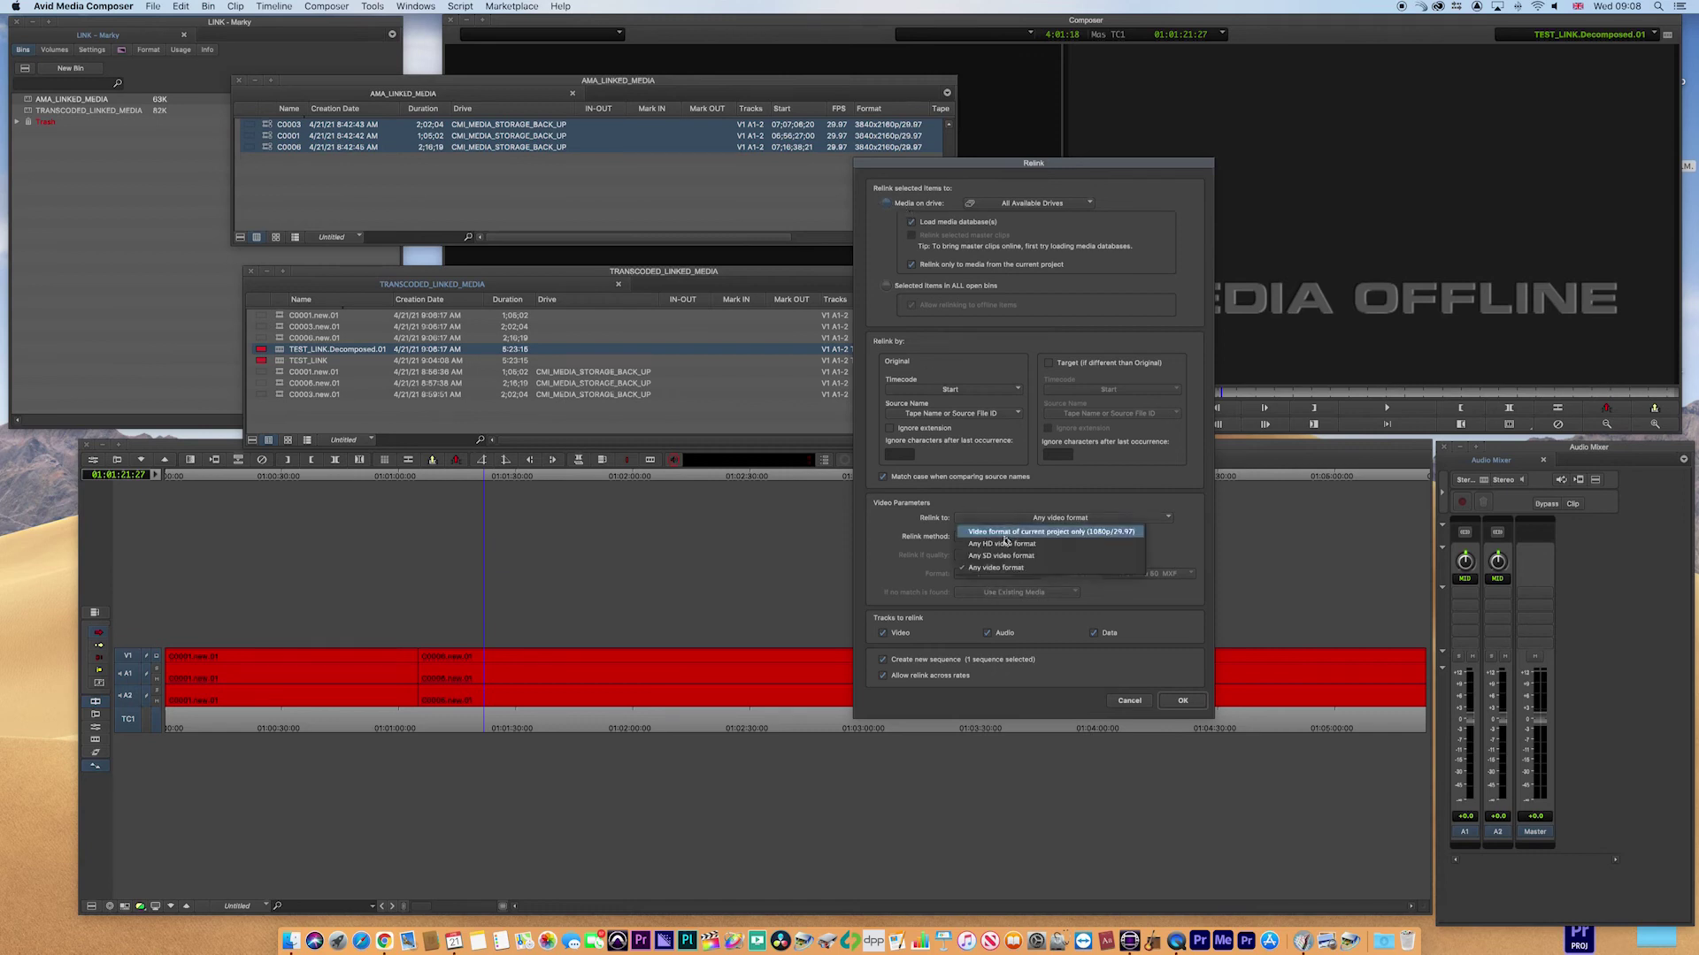
left_click(1006, 544)
left_click(992, 522)
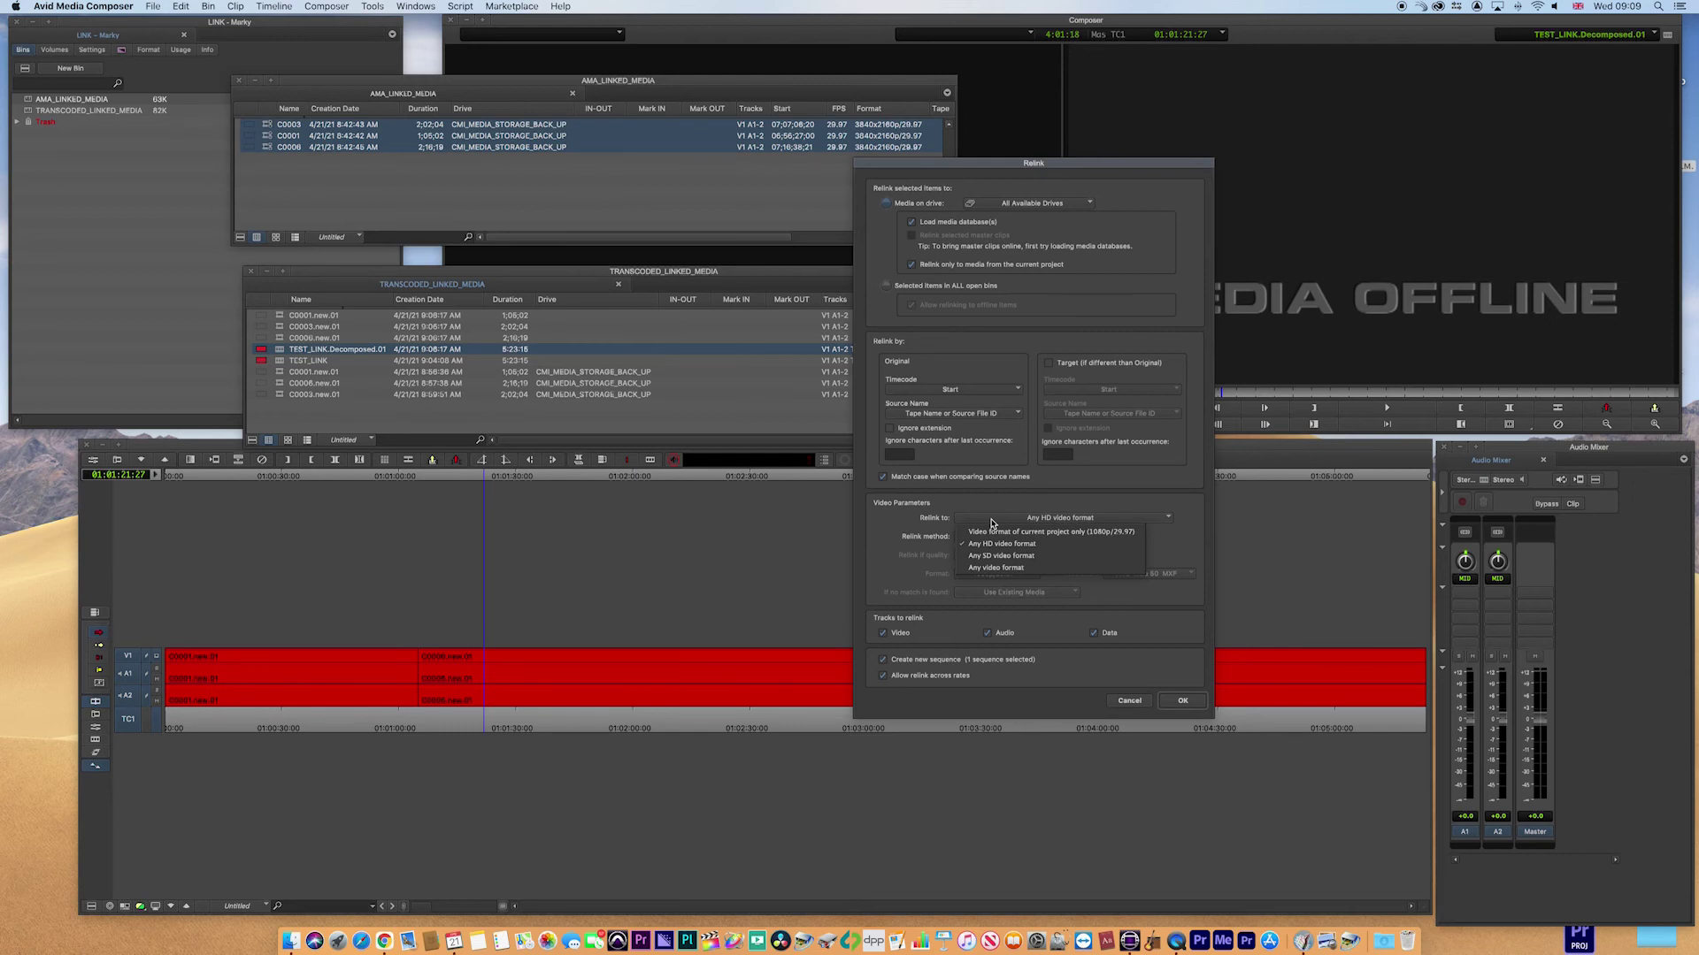
left_click(887, 287)
left_click(886, 287)
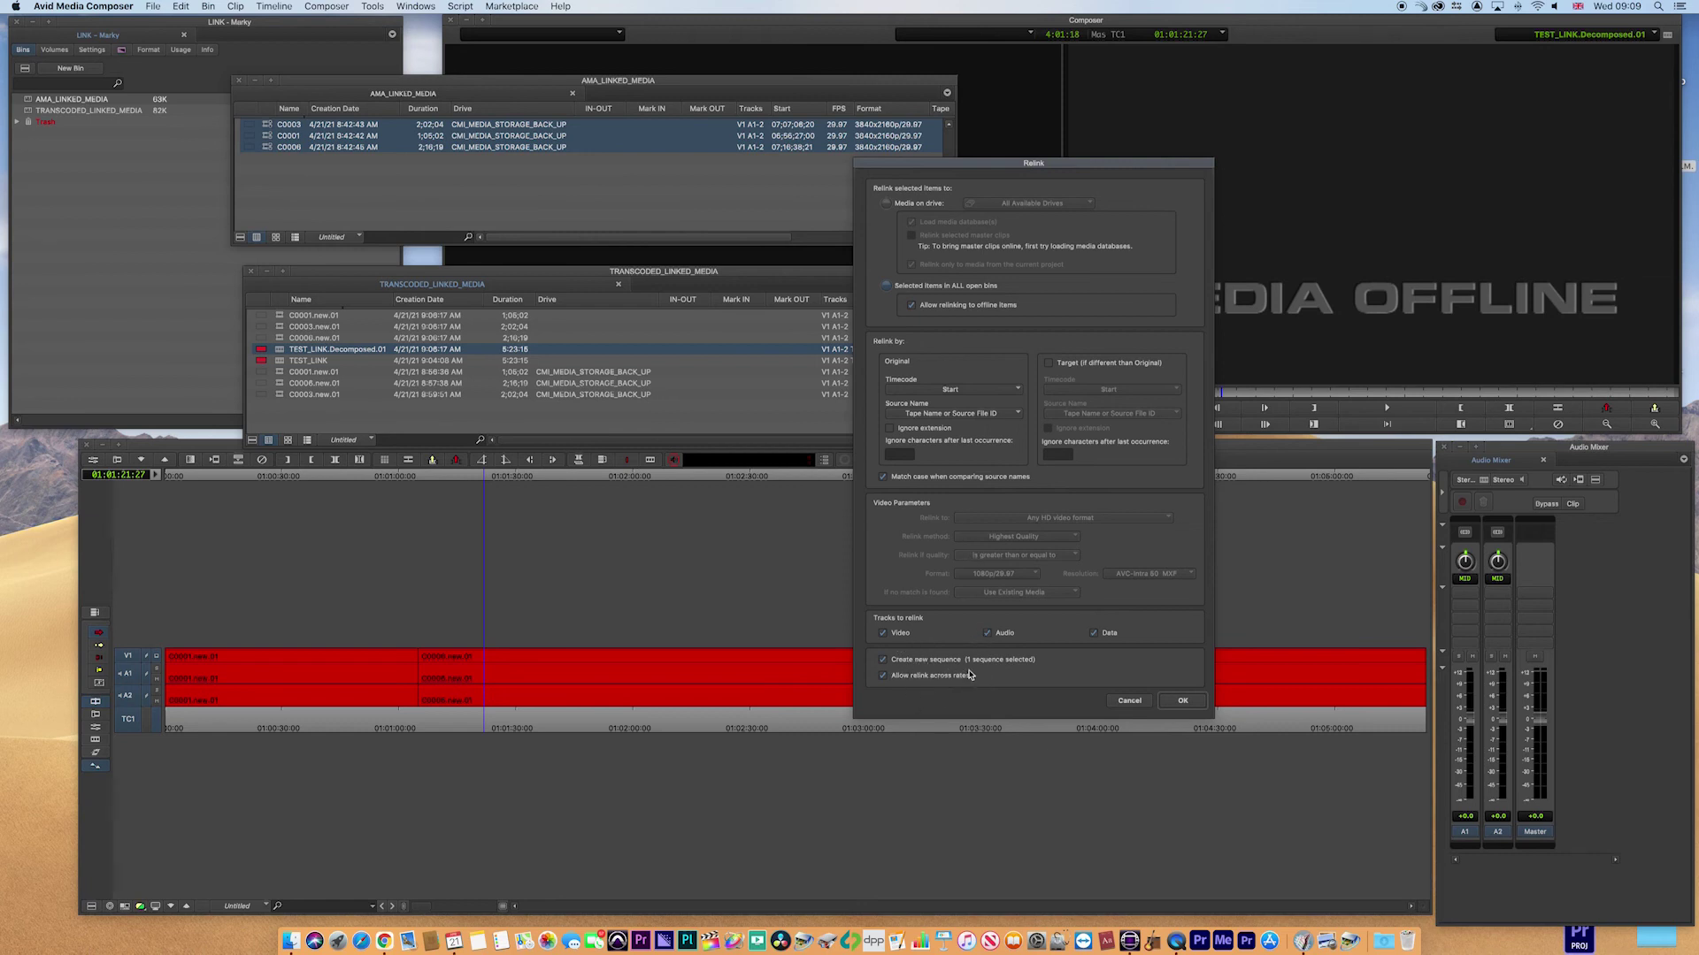
- Create and load TEST_LINK.Decomposed.01.Relinked.01, then match-frame clip C0001 at 01:00:44:16
left_click(1182, 703)
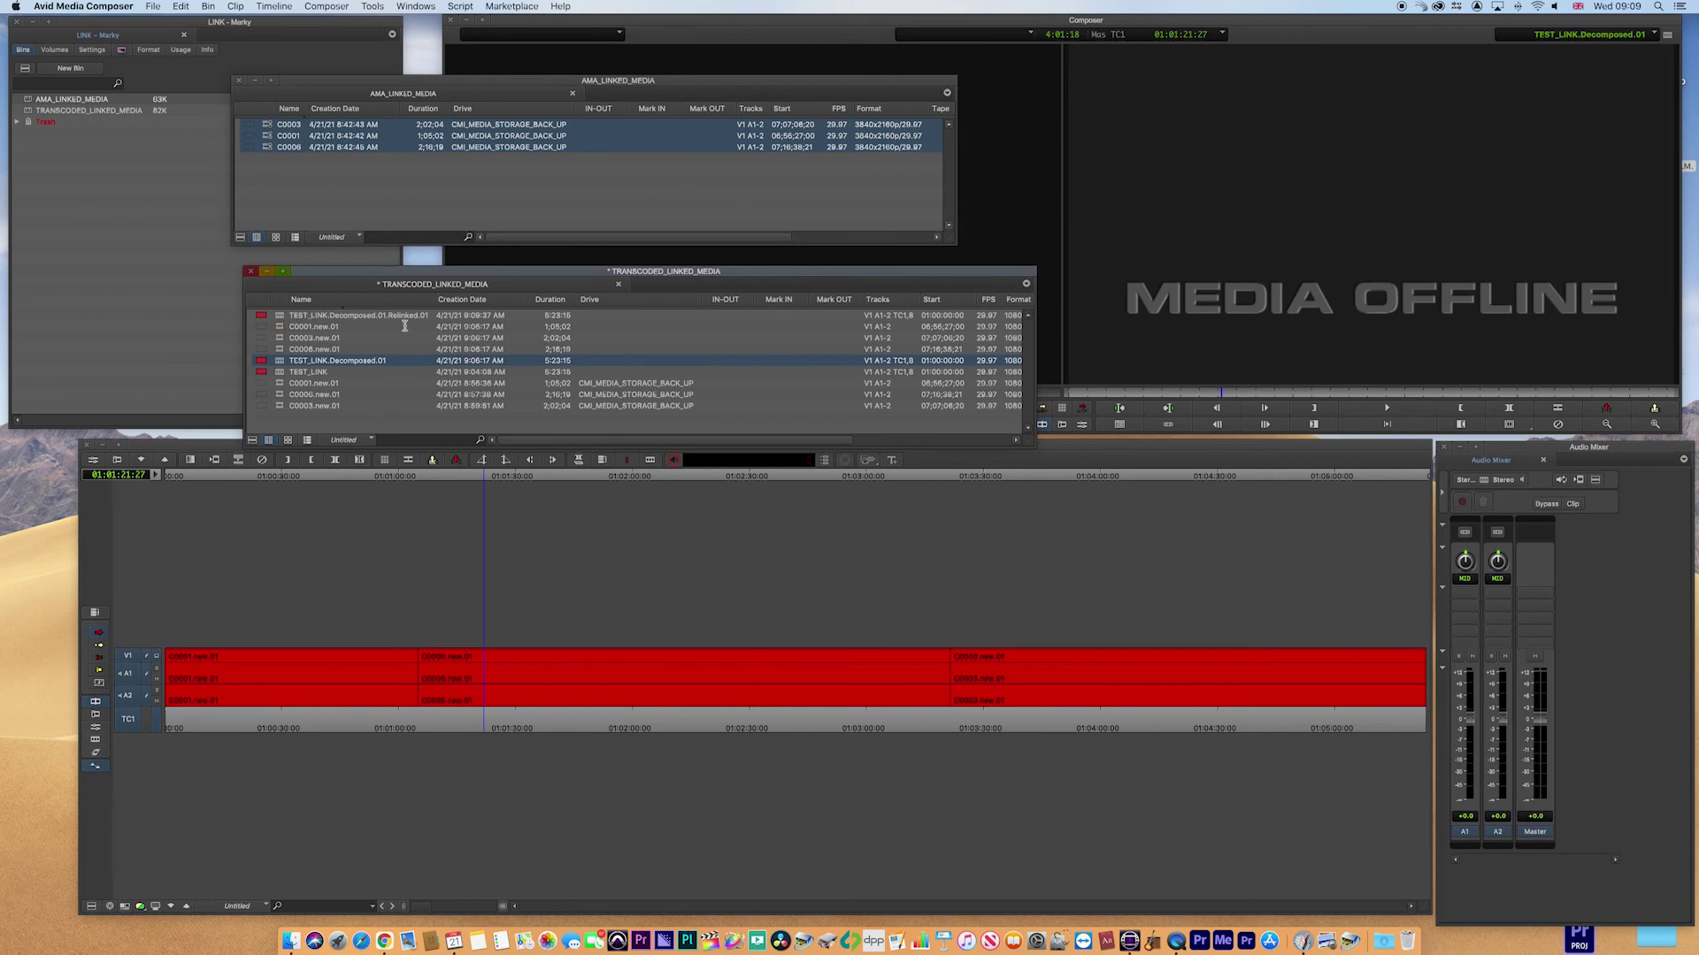
double_click(279, 319)
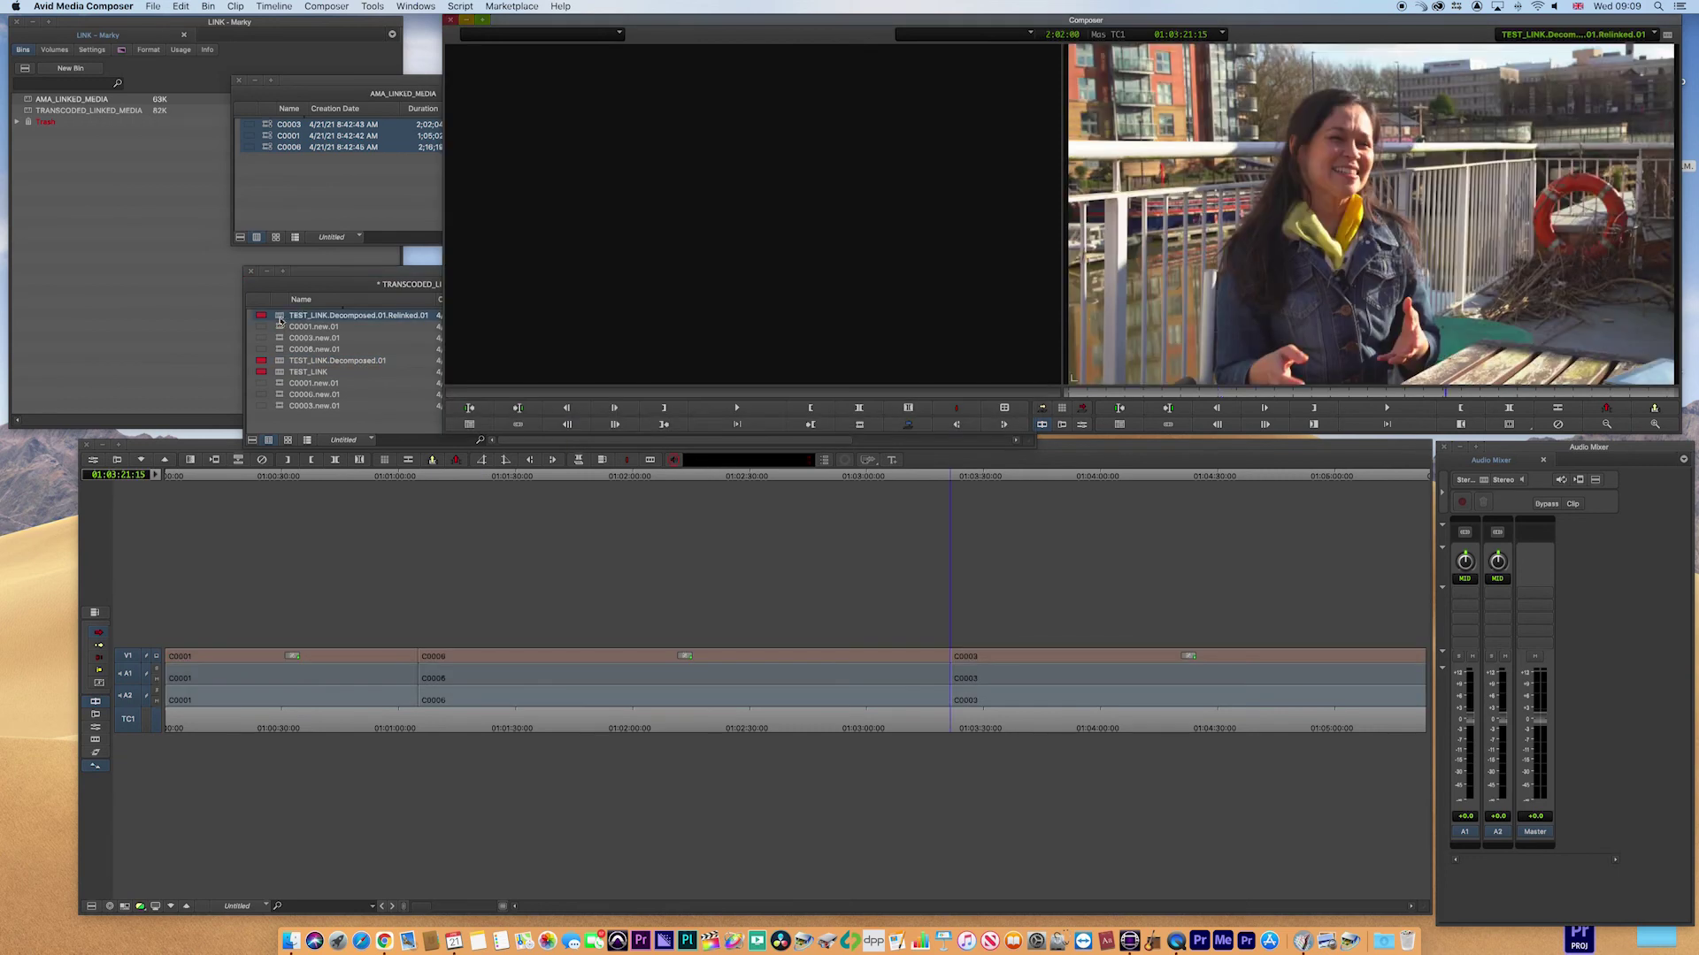
left_click(345, 727)
left_click(344, 727)
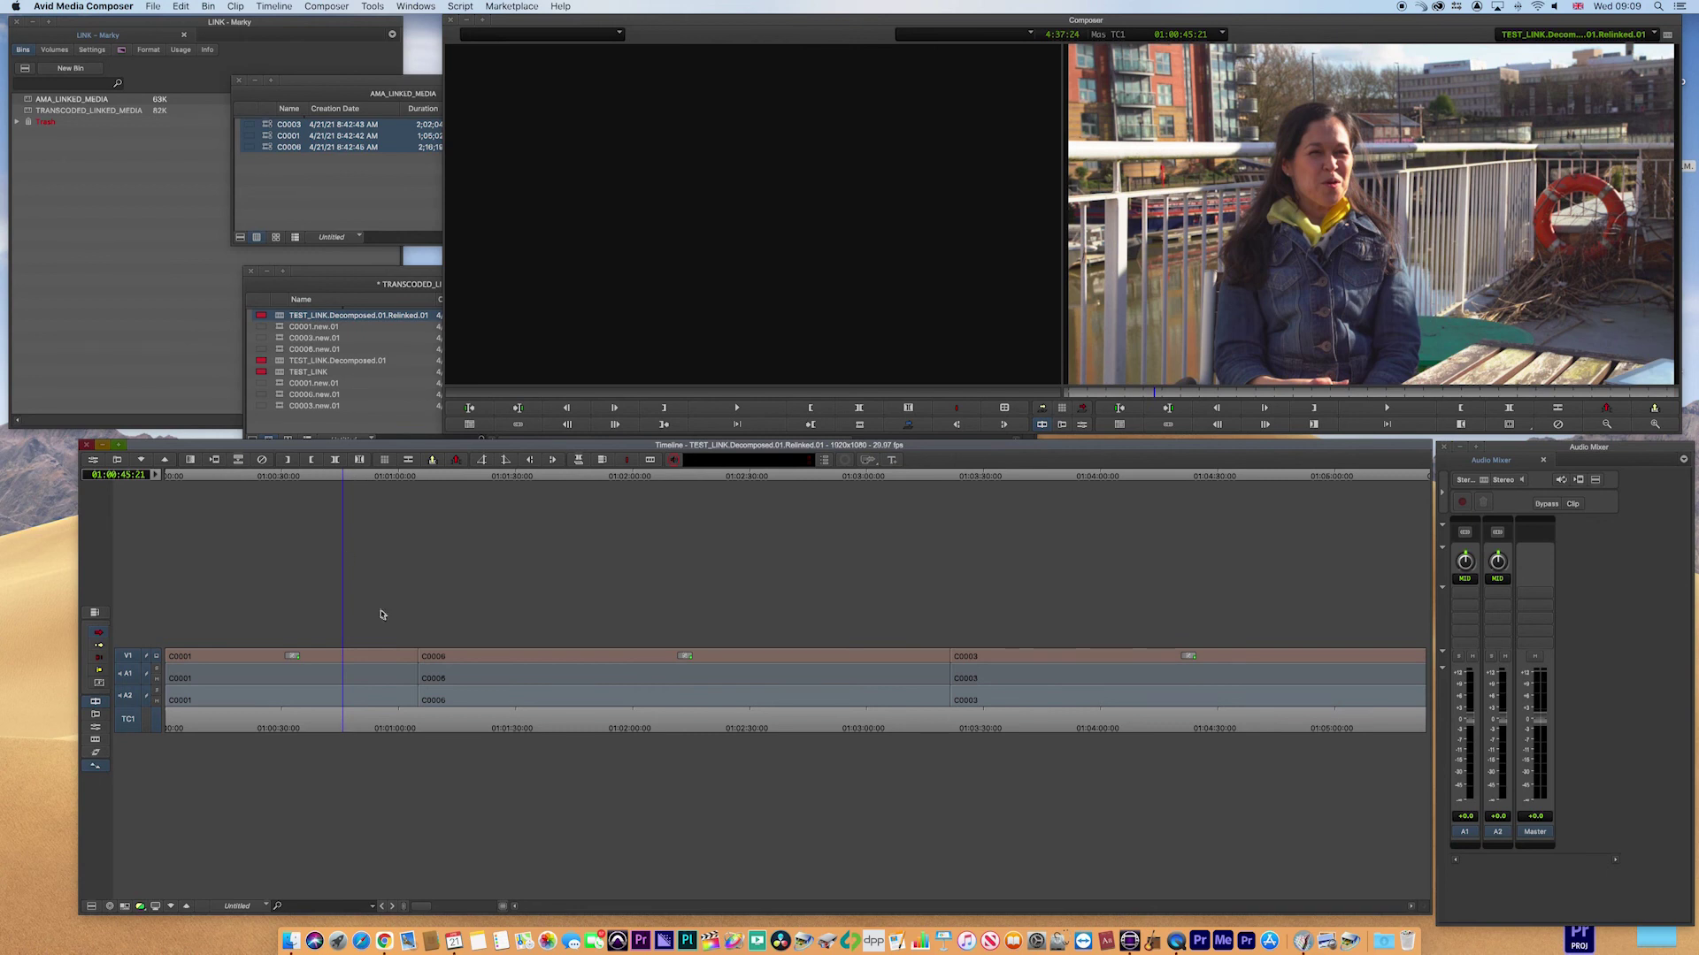
left_click(338, 729)
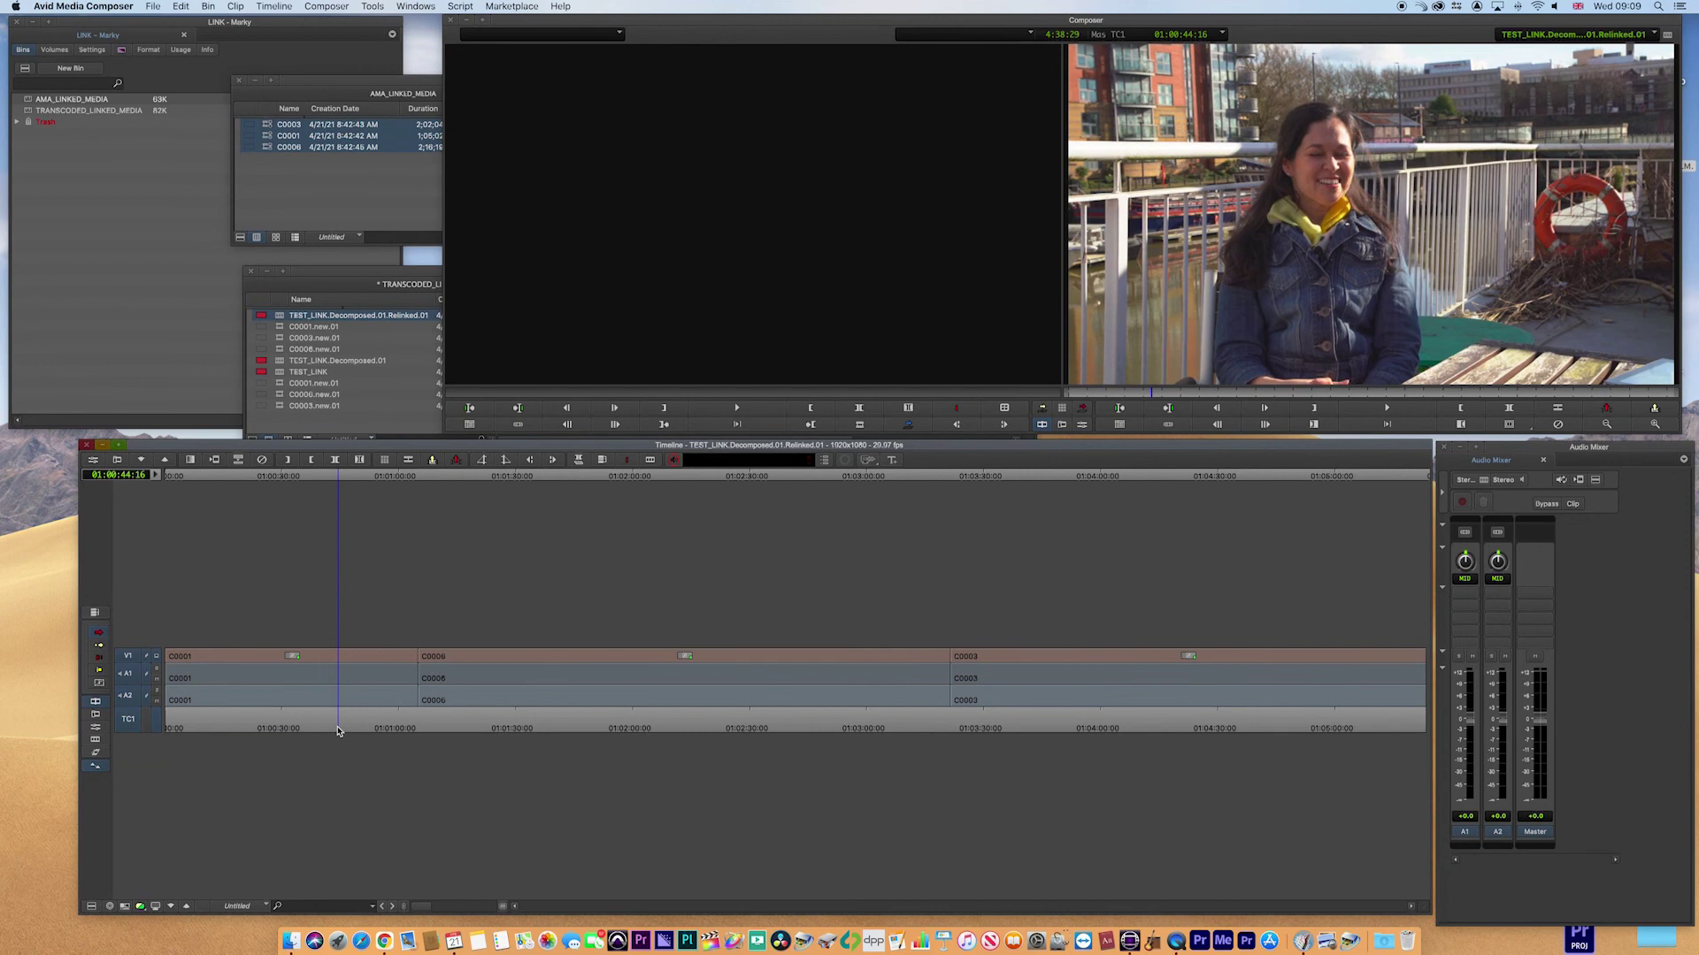
key("f")
key("super+f")
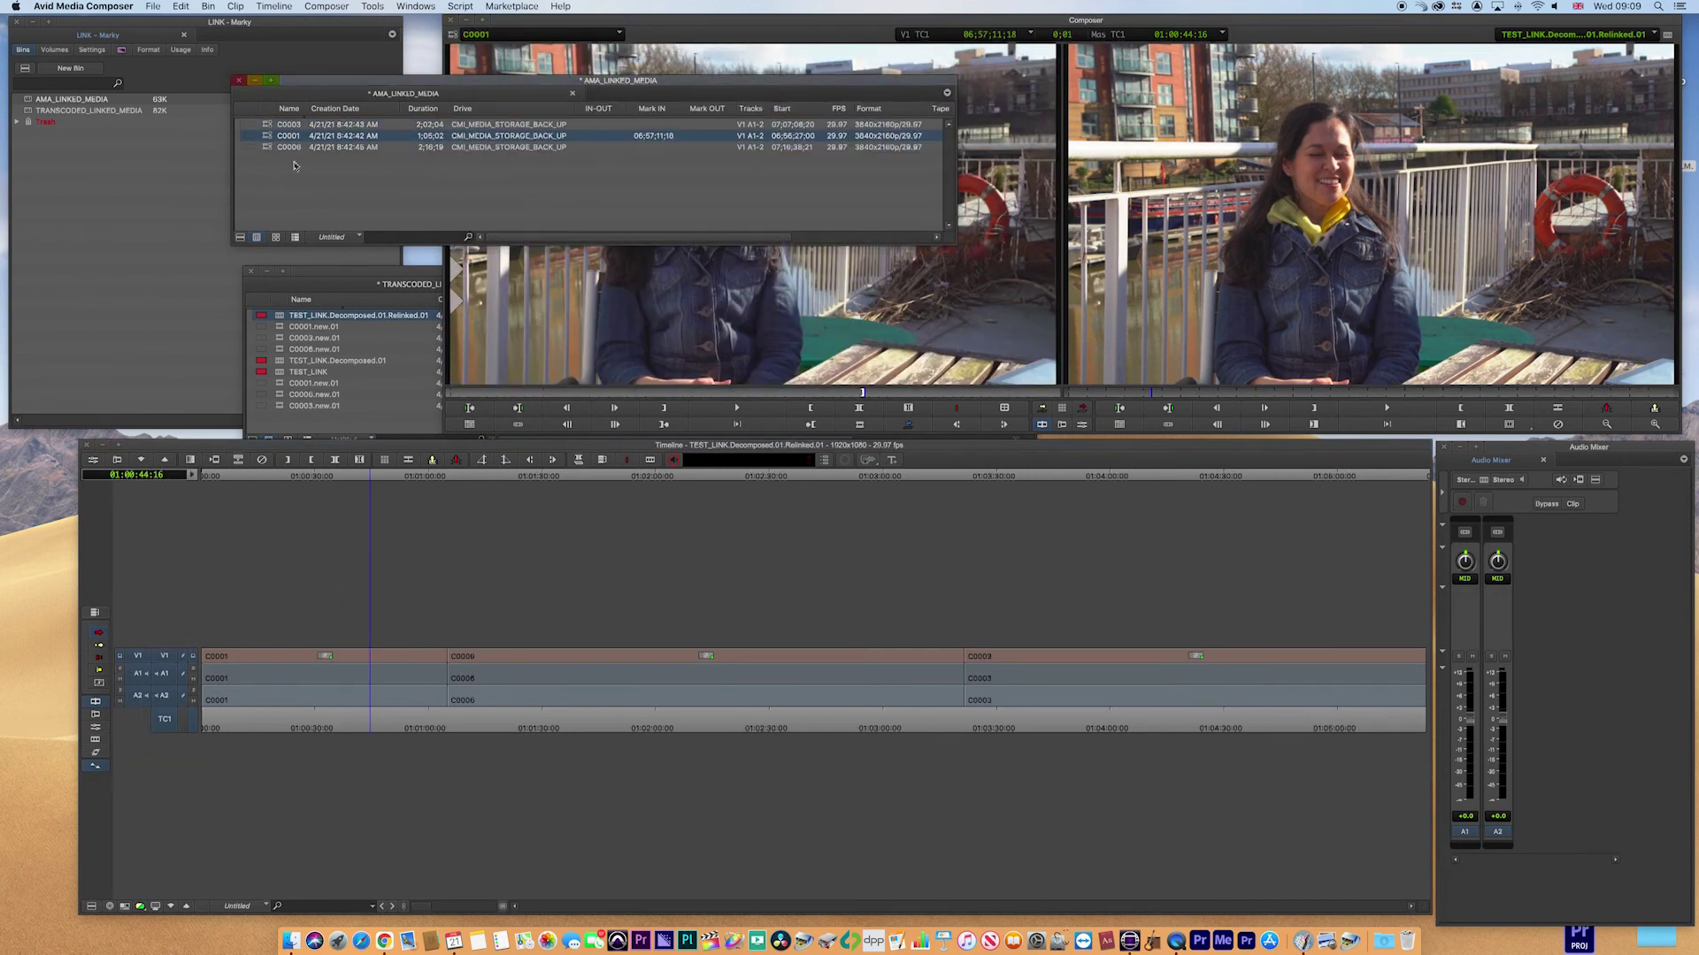